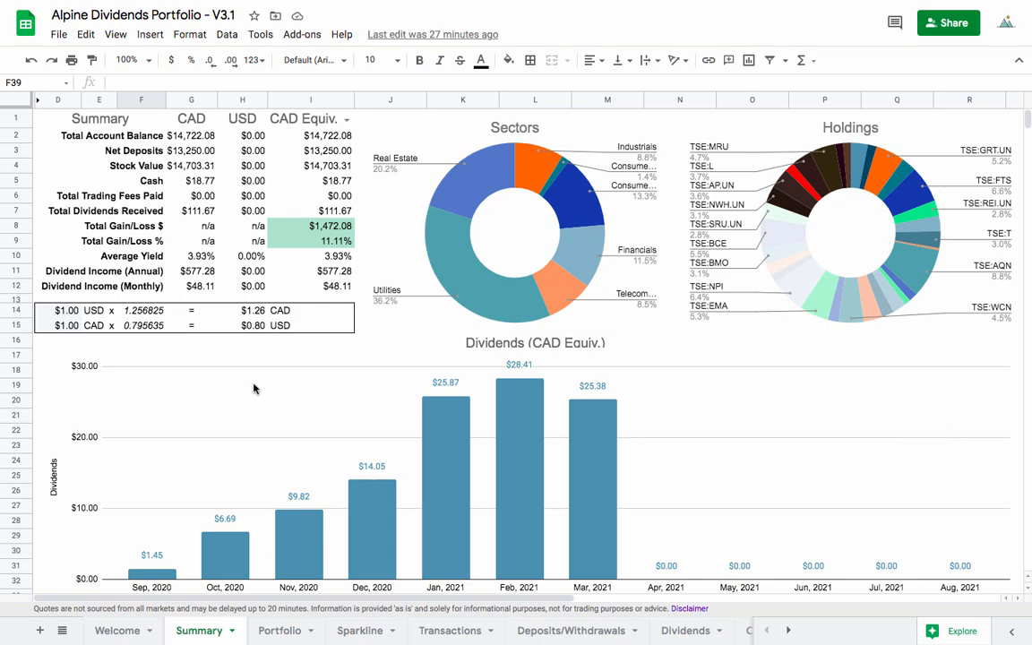
Look over the stock holdings listed in the Portfolio sheet
{"action": "left_click", "coordinate": [285, 630]}
{"action": "scroll", "coordinate": [385, 502], "scroll_direction": "down", "scroll_amount": 1}
{"action": "scroll", "coordinate": [399, 560], "scroll_direction": "up", "scroll_amount": 1}
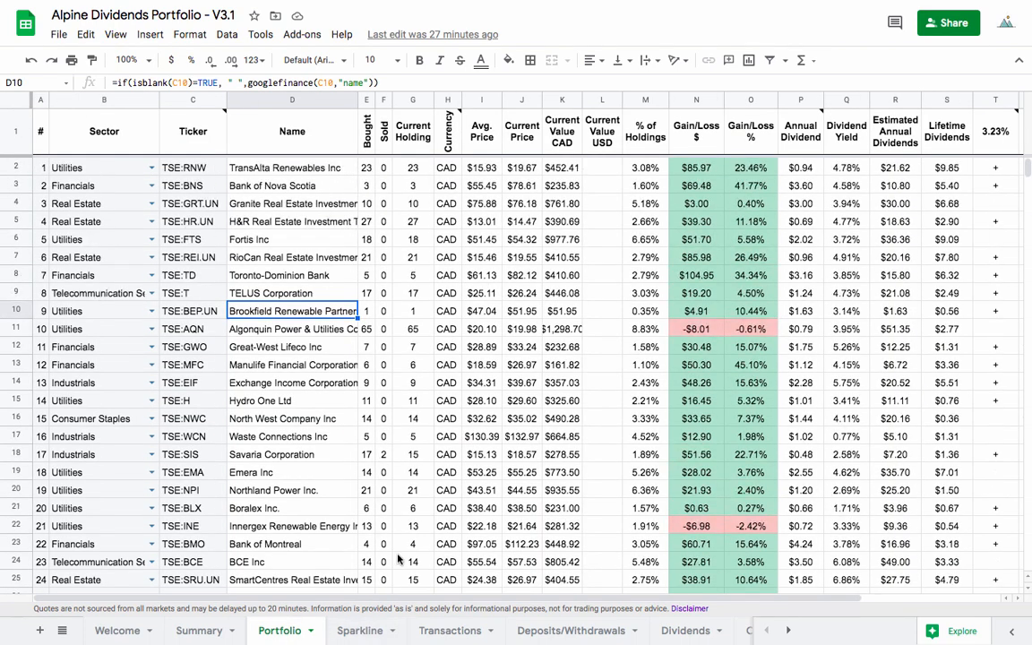
On the Sparkline sheet, set the chart period to 1 Year and the ticker to TSE:RNW
{"action": "left_click", "coordinate": [361, 630]}
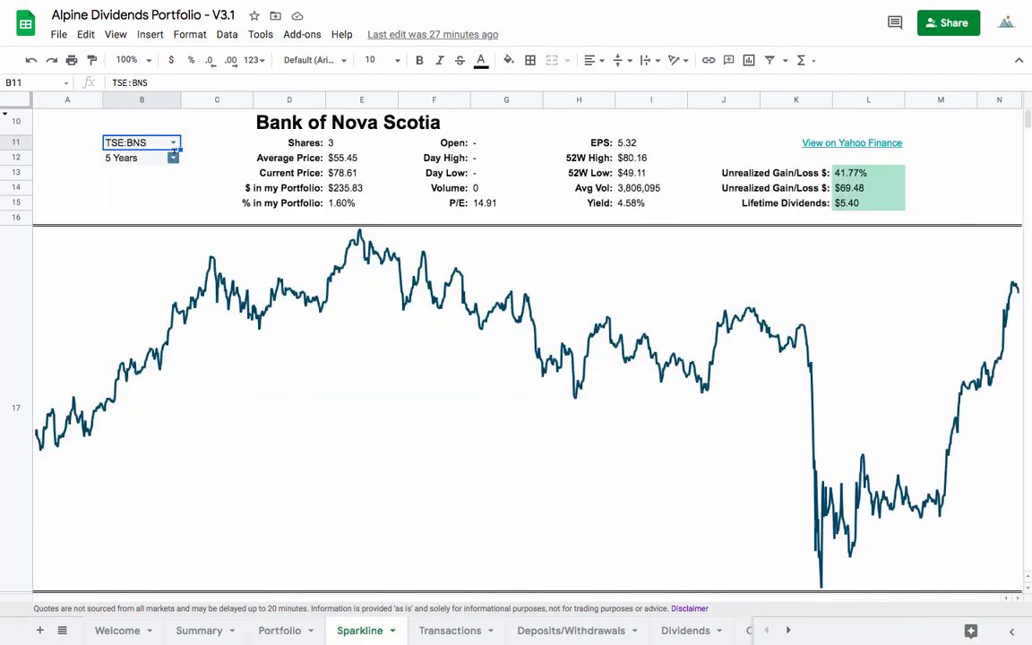
{"action": "left_click", "coordinate": [173, 157]}
{"action": "left_click", "coordinate": [129, 215]}
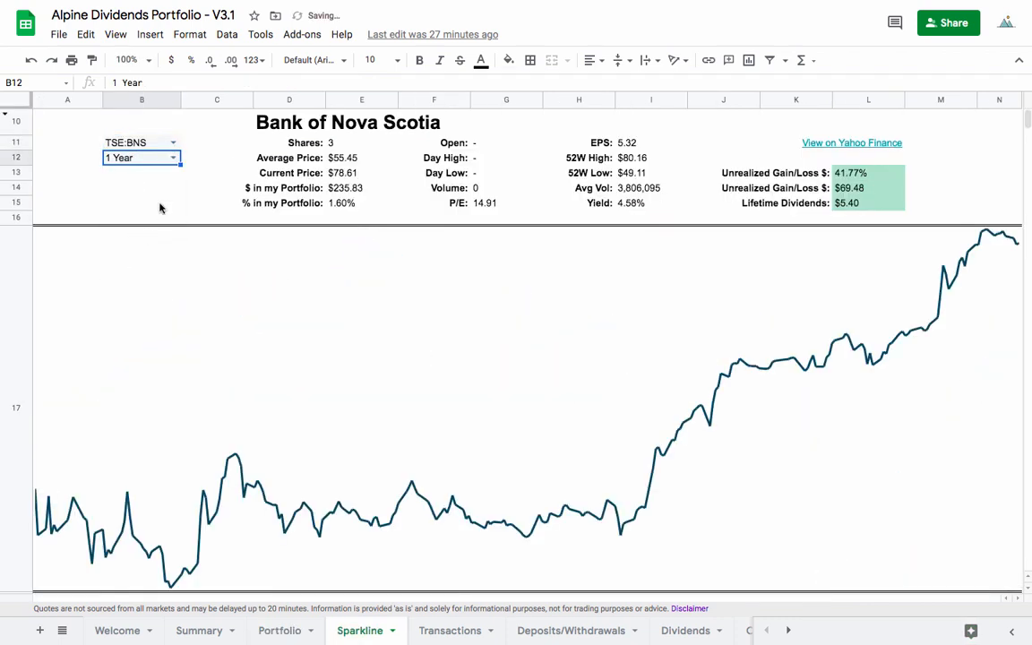
{"action": "left_click", "coordinate": [173, 142]}
{"action": "left_click", "coordinate": [143, 202]}
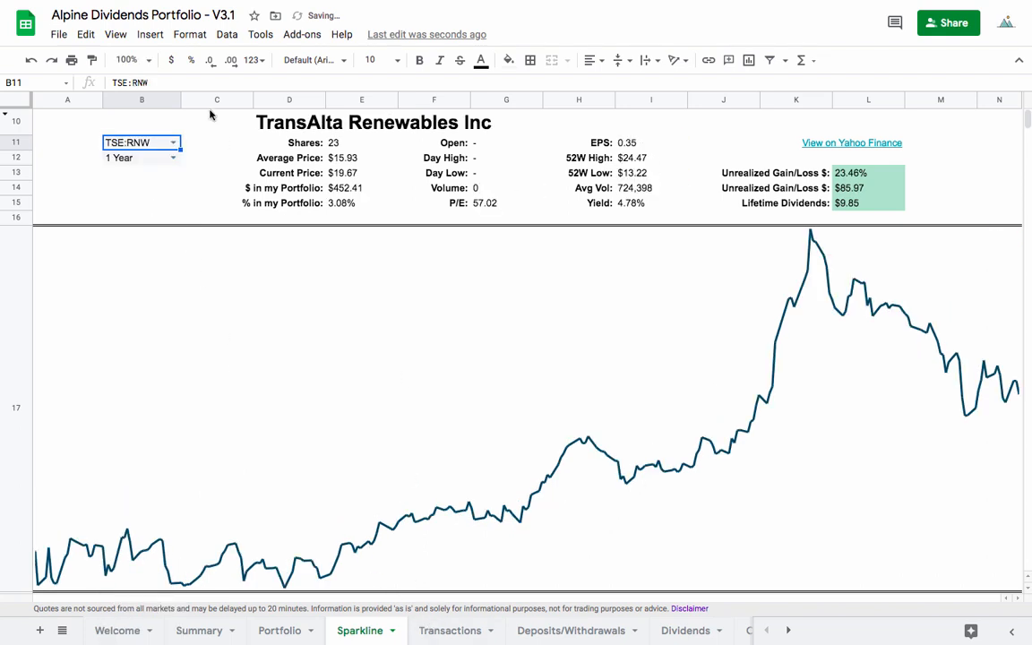
{"action": "left_click", "coordinate": [173, 142]}
{"action": "scroll", "coordinate": [139, 359], "scroll_direction": "down", "scroll_amount": 3}
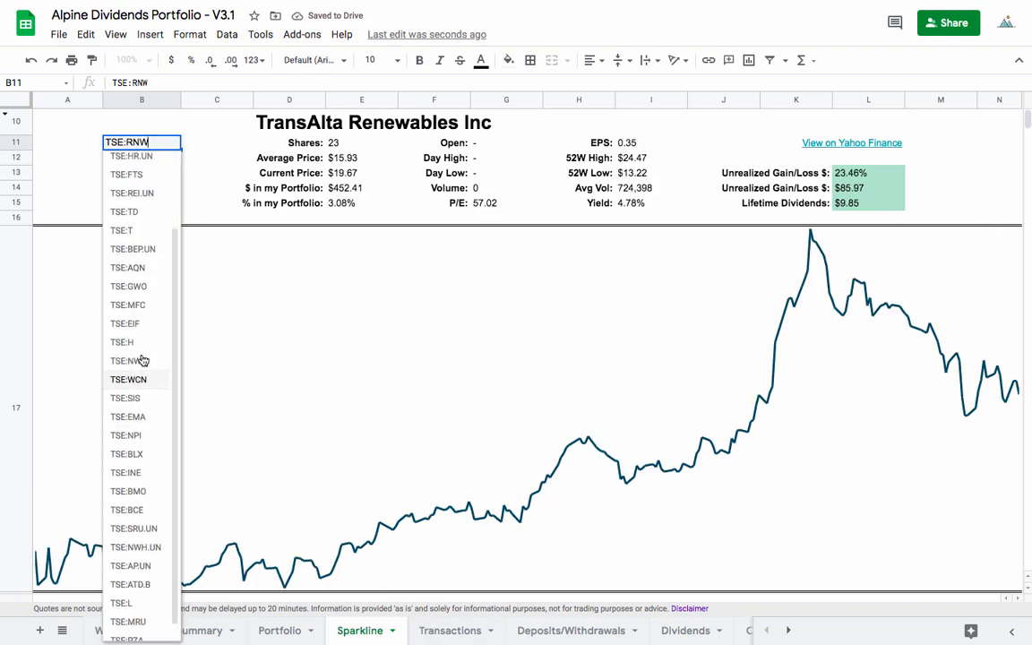
{"action": "scroll", "coordinate": [141, 360], "scroll_direction": "up", "scroll_amount": 3}
{"action": "left_click", "coordinate": [215, 187]}
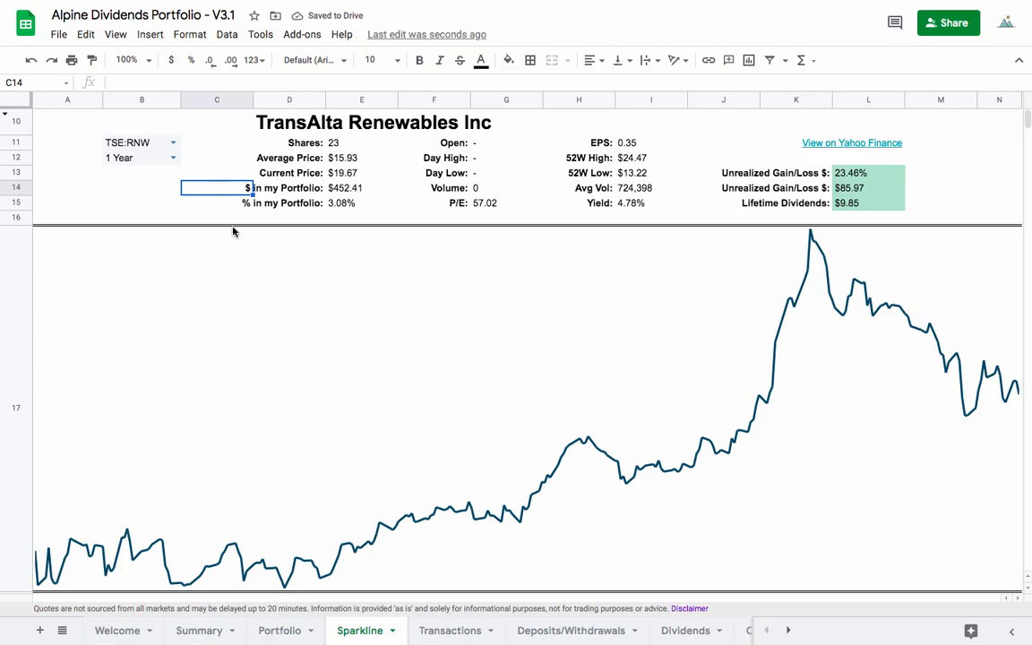
Review the records in the Transactions sheet and the Deposits/Withdrawals sheet, starting from their first entries
{"action": "left_click", "coordinate": [431, 630]}
{"action": "scroll", "coordinate": [433, 380], "scroll_direction": "up", "scroll_amount": 20}
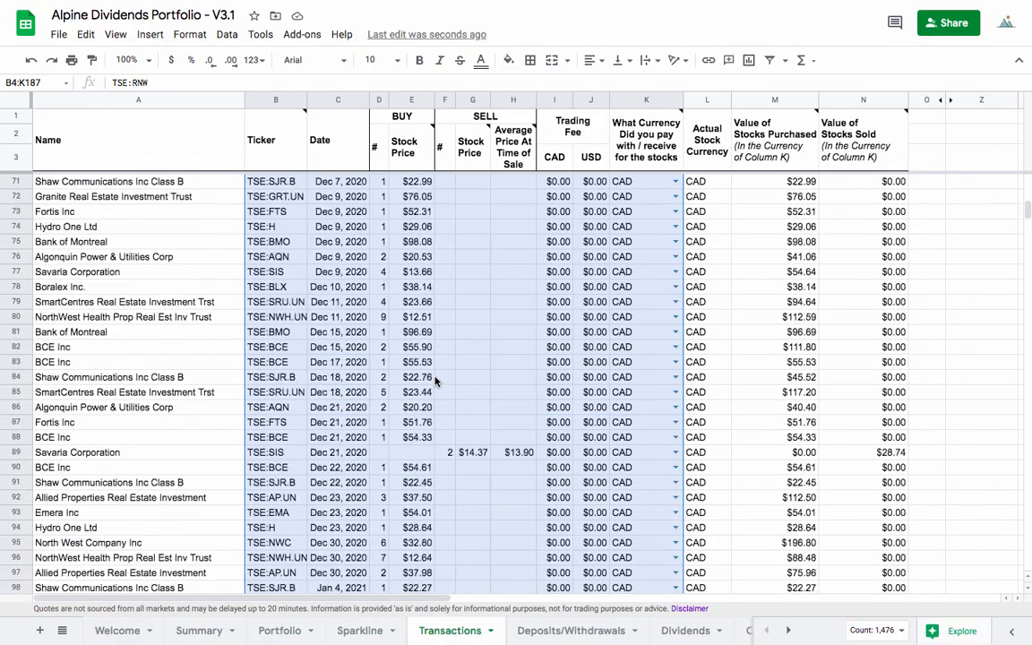
{"action": "scroll", "coordinate": [435, 380], "scroll_direction": "up", "scroll_amount": 15}
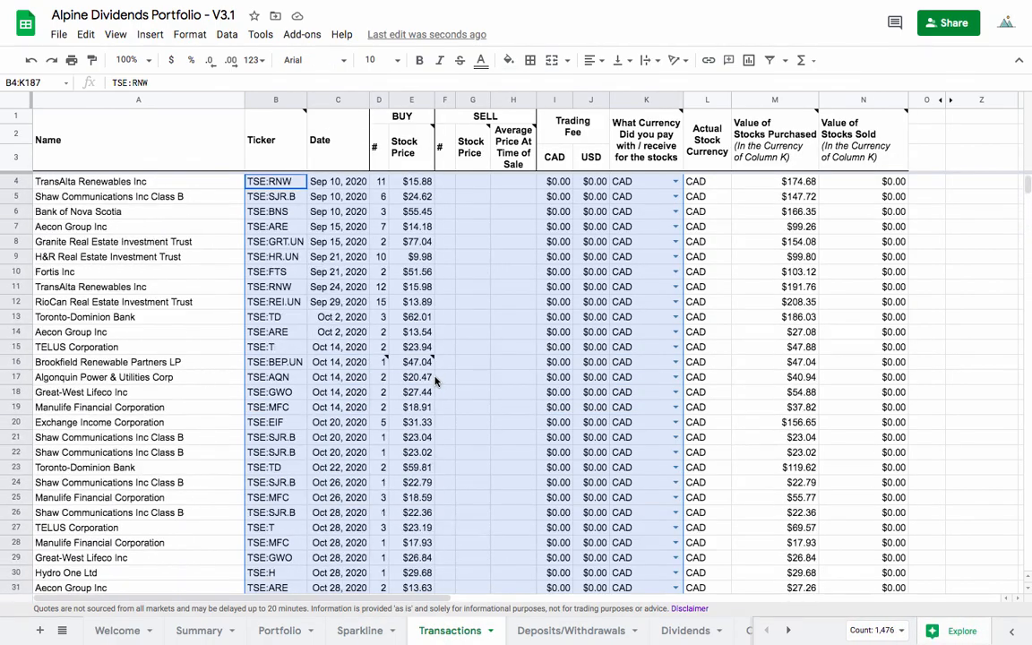
{"action": "left_click", "coordinate": [537, 633]}
{"action": "scroll", "coordinate": [338, 378], "scroll_direction": "up", "scroll_amount": 7}
{"action": "left_click", "coordinate": [339, 373]}
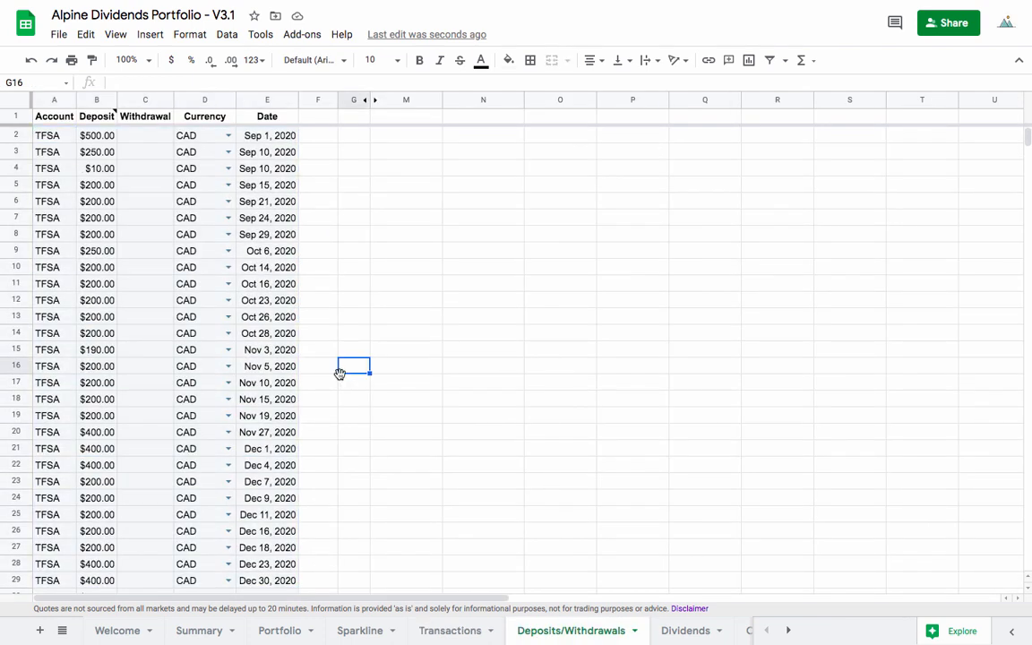
Look through the dividend payments recorded in the Dividends sheet
{"action": "left_click", "coordinate": [686, 631]}
{"action": "left_click", "coordinate": [606, 455]}
{"action": "scroll", "coordinate": [525, 446], "scroll_direction": "down", "scroll_amount": 2}
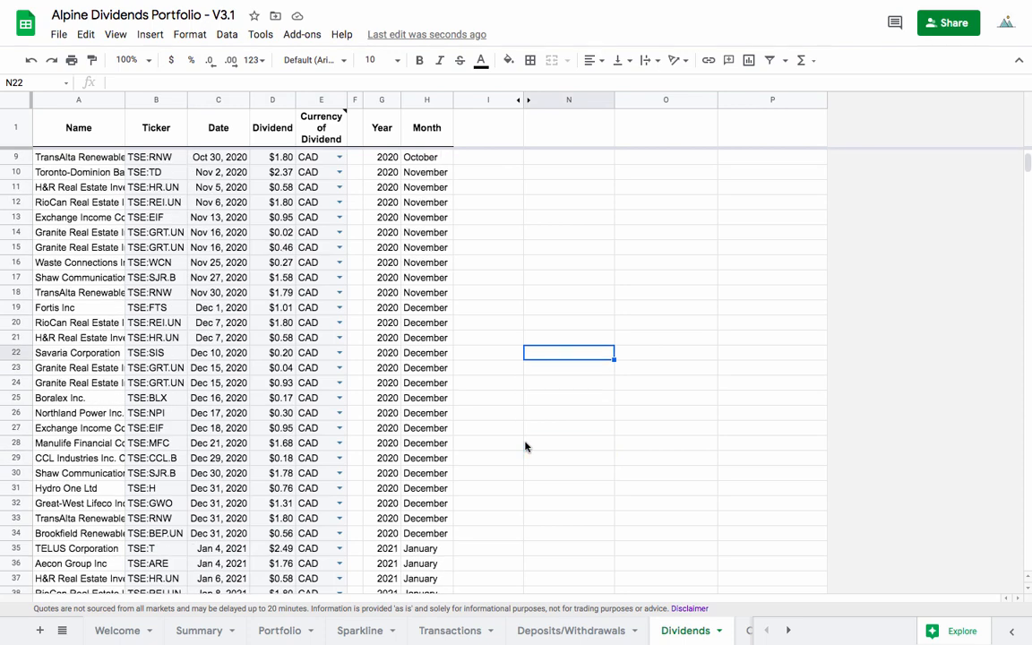
{"action": "scroll", "coordinate": [525, 446], "scroll_direction": "down", "scroll_amount": 3}
{"action": "scroll", "coordinate": [525, 446], "scroll_direction": "up", "scroll_amount": 5}
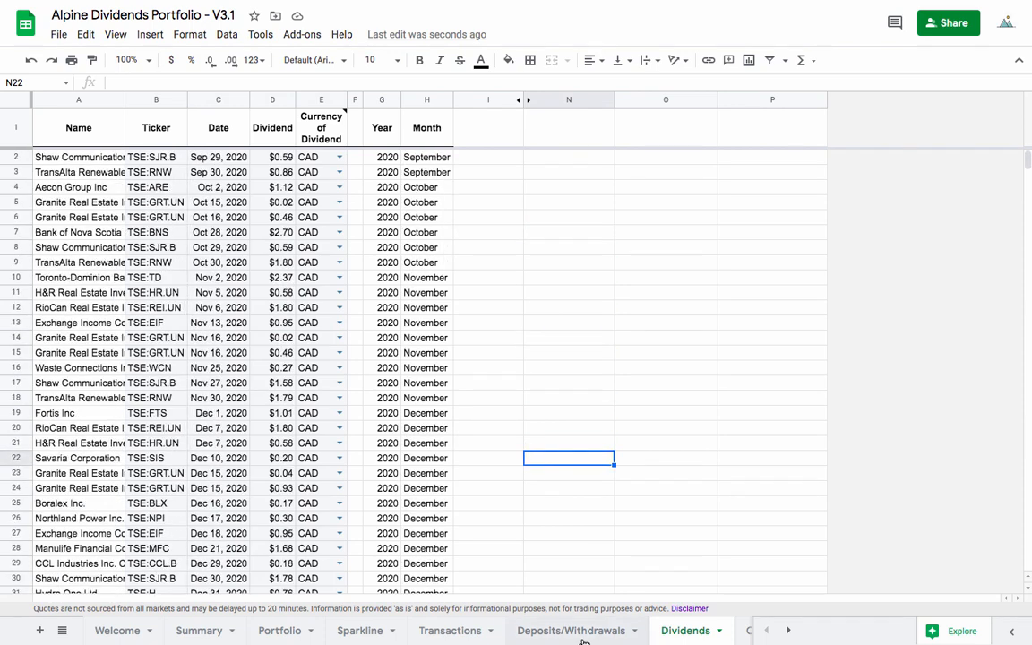
Examine the Convert Money sheet's layout and the stock split entry in the Splits sheet
{"action": "scroll", "coordinate": [583, 631], "scroll_direction": "right", "scroll_amount": 4}
{"action": "left_click", "coordinate": [529, 629]}
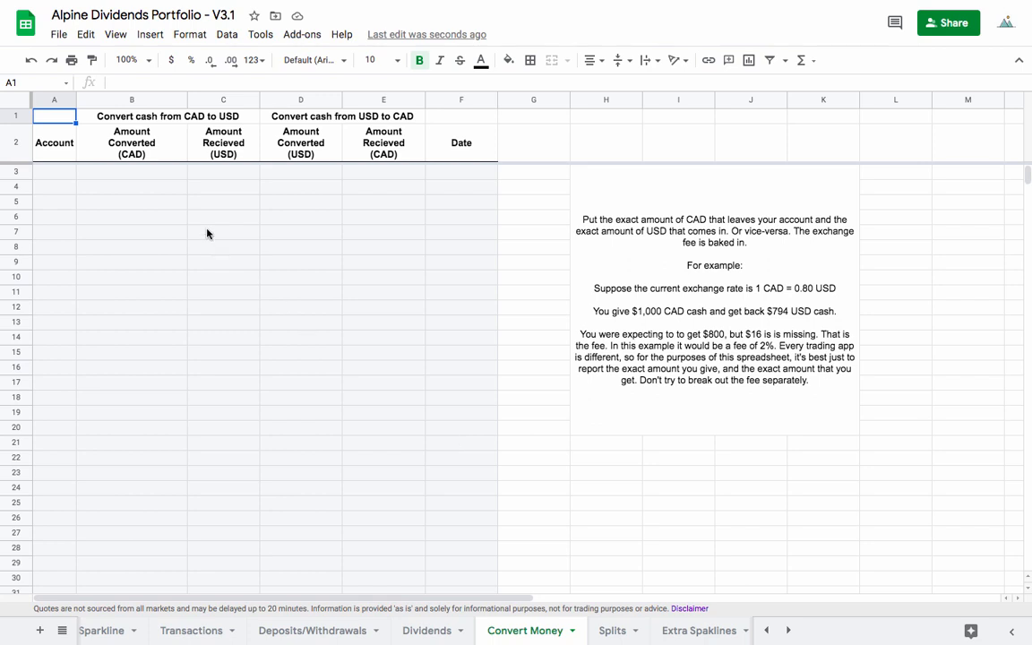
{"action": "left_click", "coordinate": [610, 628]}
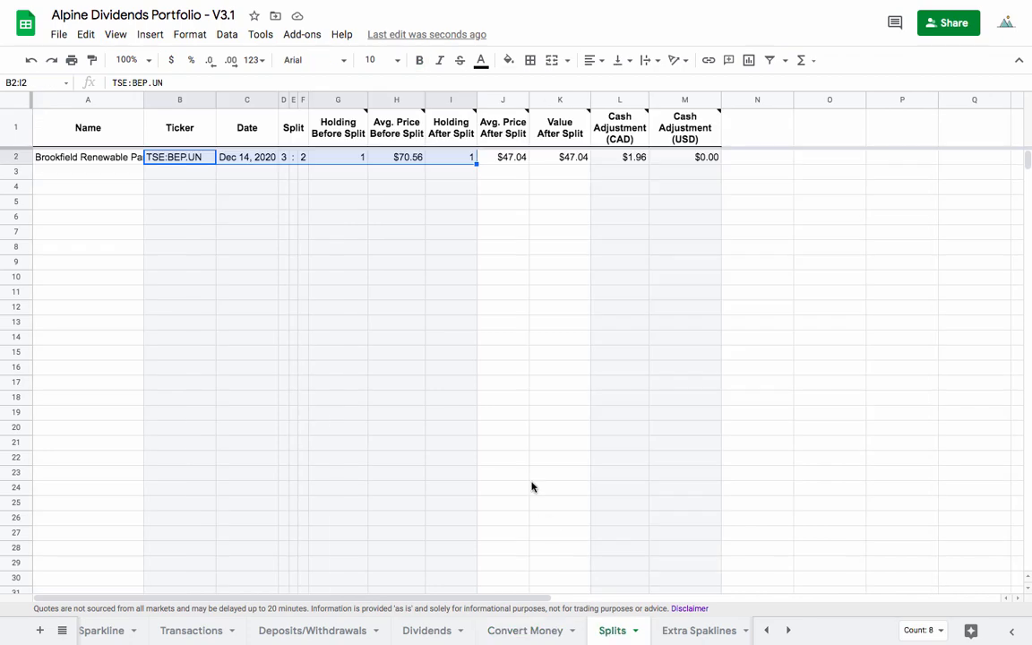
{"action": "left_click", "coordinate": [551, 503]}
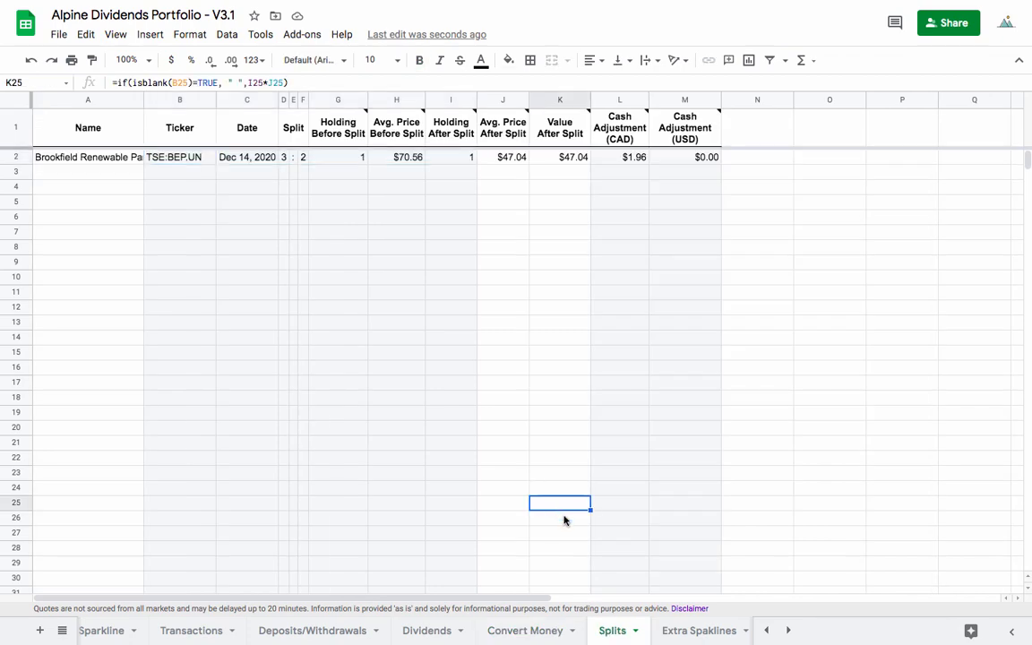
Browse the 1 Year Quick Charts of all tickers in the Extra Spaklines sheet
{"action": "left_click", "coordinate": [688, 637]}
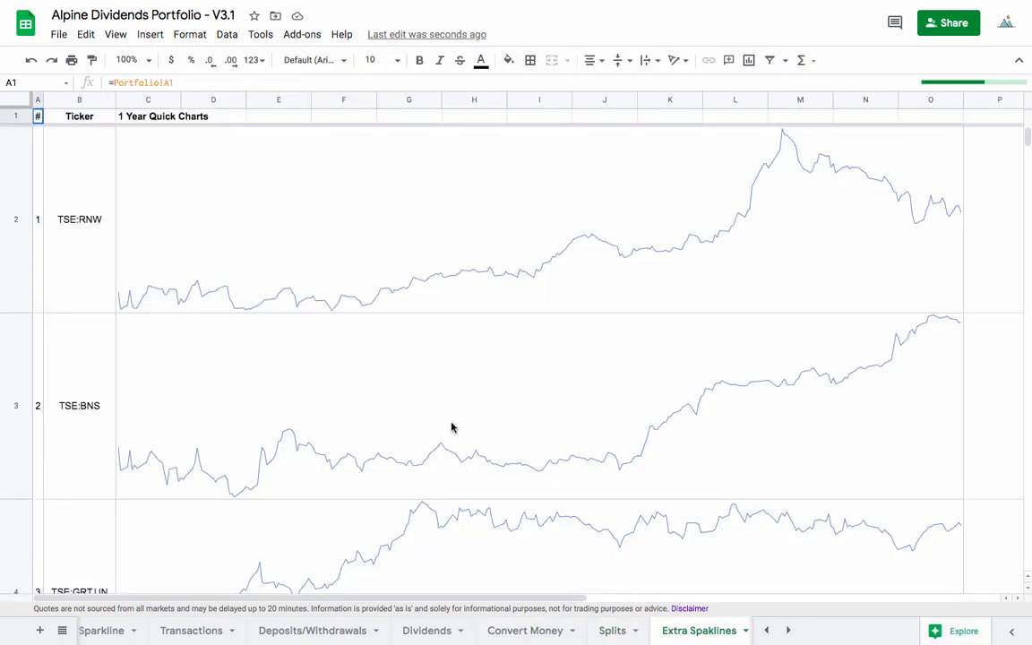
{"action": "scroll", "coordinate": [450, 426], "scroll_direction": "down", "scroll_amount": 5}
{"action": "scroll", "coordinate": [452, 427], "scroll_direction": "down", "scroll_amount": 5}
{"action": "scroll", "coordinate": [451, 428], "scroll_direction": "up", "scroll_amount": 12}
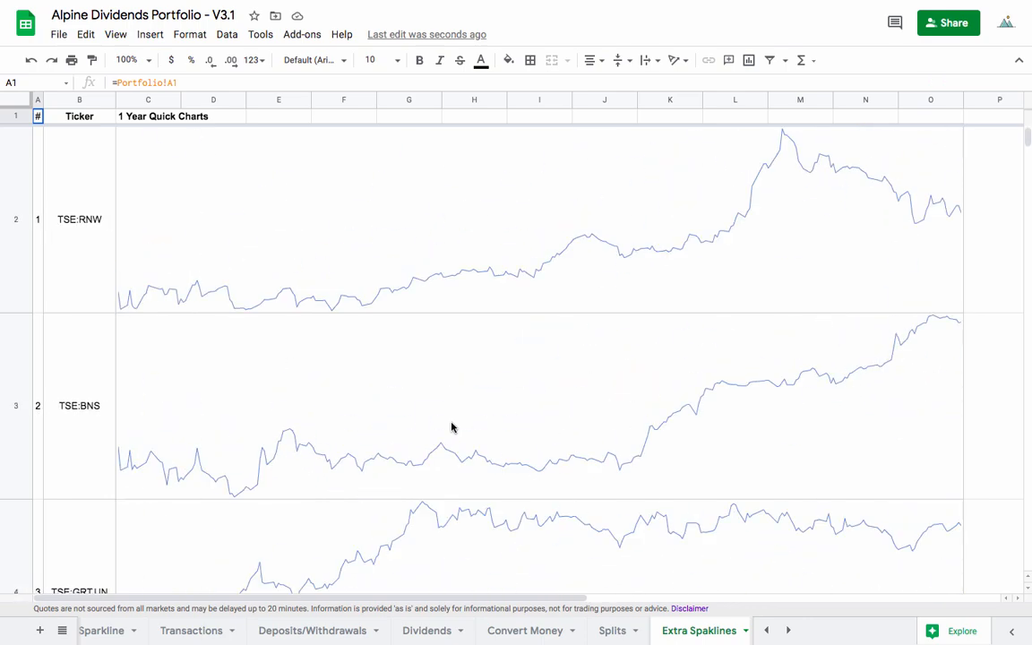
{"action": "scroll", "coordinate": [451, 427], "scroll_direction": "down", "scroll_amount": 18}
{"action": "scroll", "coordinate": [451, 427], "scroll_direction": "up", "scroll_amount": 18}
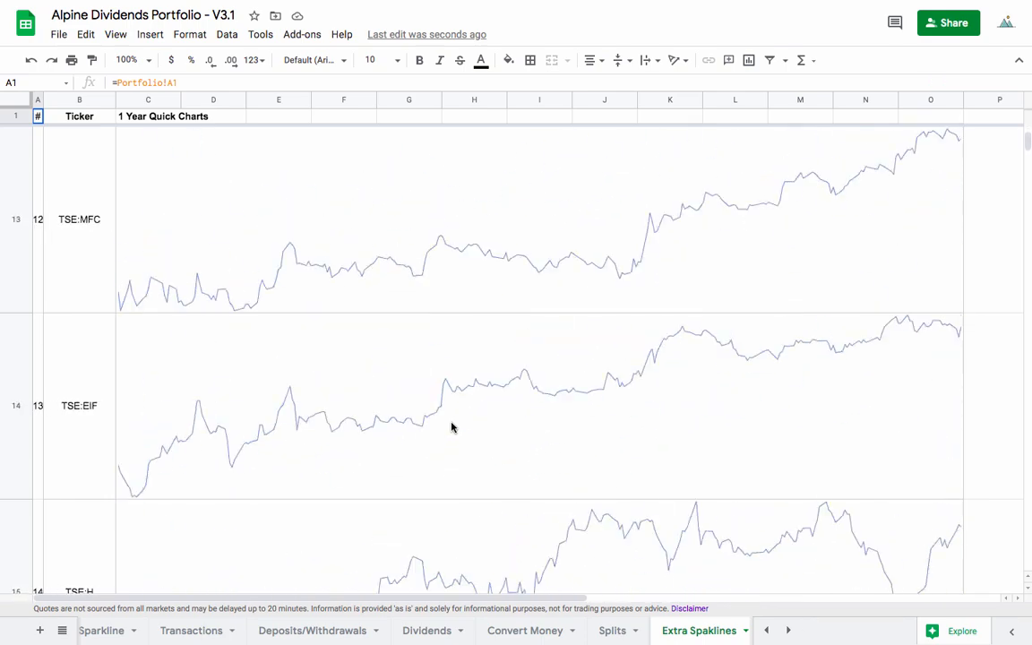
{"action": "scroll", "coordinate": [617, 629], "scroll_direction": "down", "scroll_amount": 2}
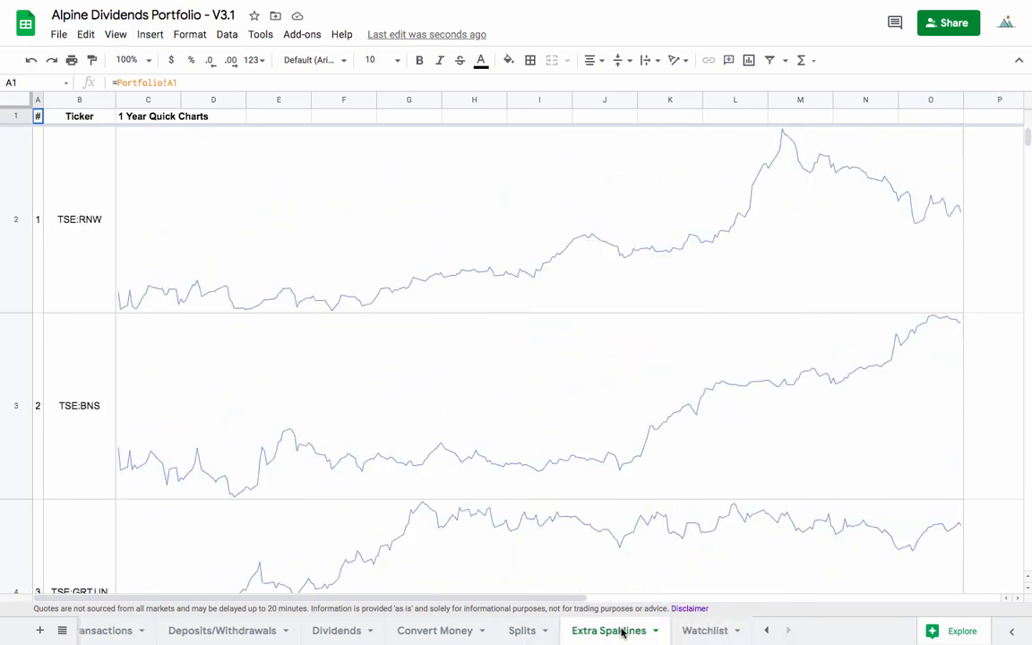
Look through the tickers and one-year charts in the Watchlist sheet and return to the Summary sheet
{"action": "left_click", "coordinate": [689, 632]}
{"action": "scroll", "coordinate": [444, 420], "scroll_direction": "down", "scroll_amount": 4}
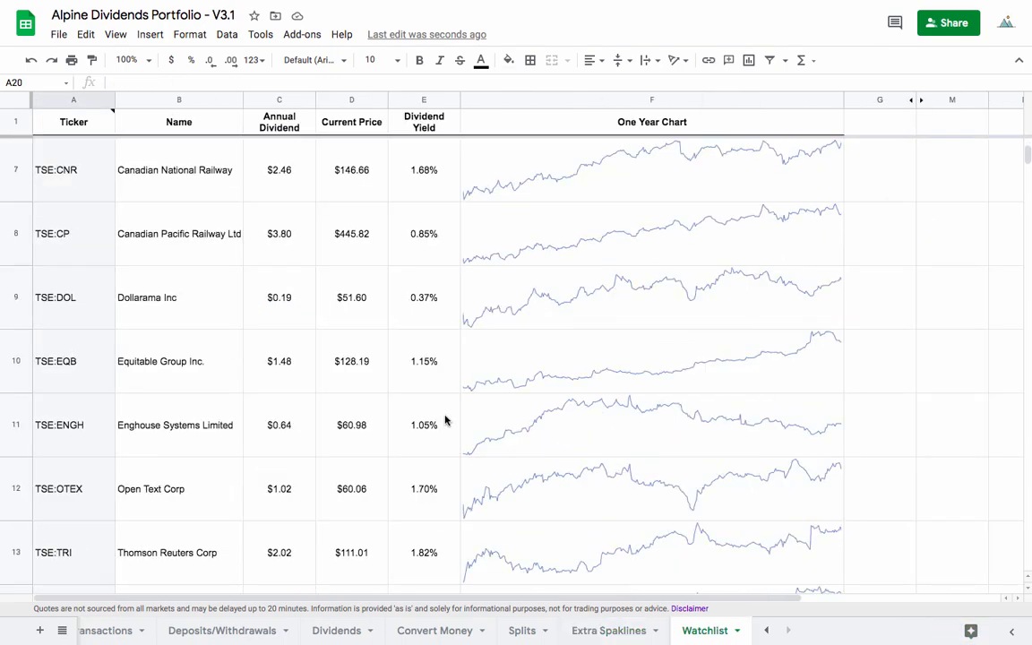
{"action": "scroll", "coordinate": [444, 420], "scroll_direction": "down", "scroll_amount": 2}
{"action": "scroll", "coordinate": [444, 421], "scroll_direction": "up", "scroll_amount": 6}
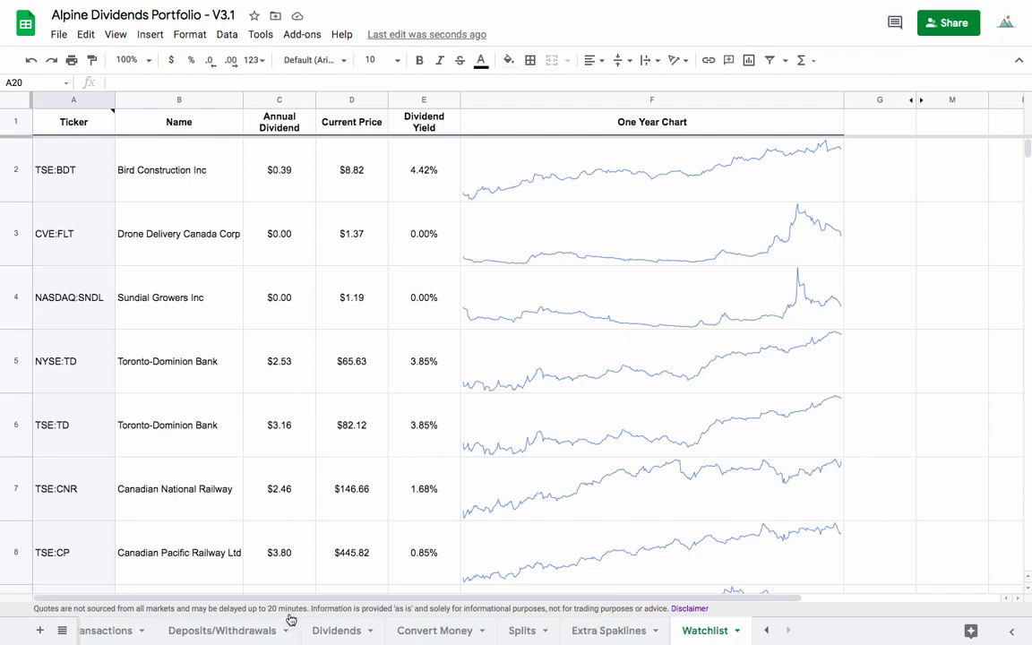
{"action": "scroll", "coordinate": [292, 622], "scroll_direction": "up", "scroll_amount": 2}
{"action": "scroll", "coordinate": [196, 626], "scroll_direction": "up", "scroll_amount": 2}
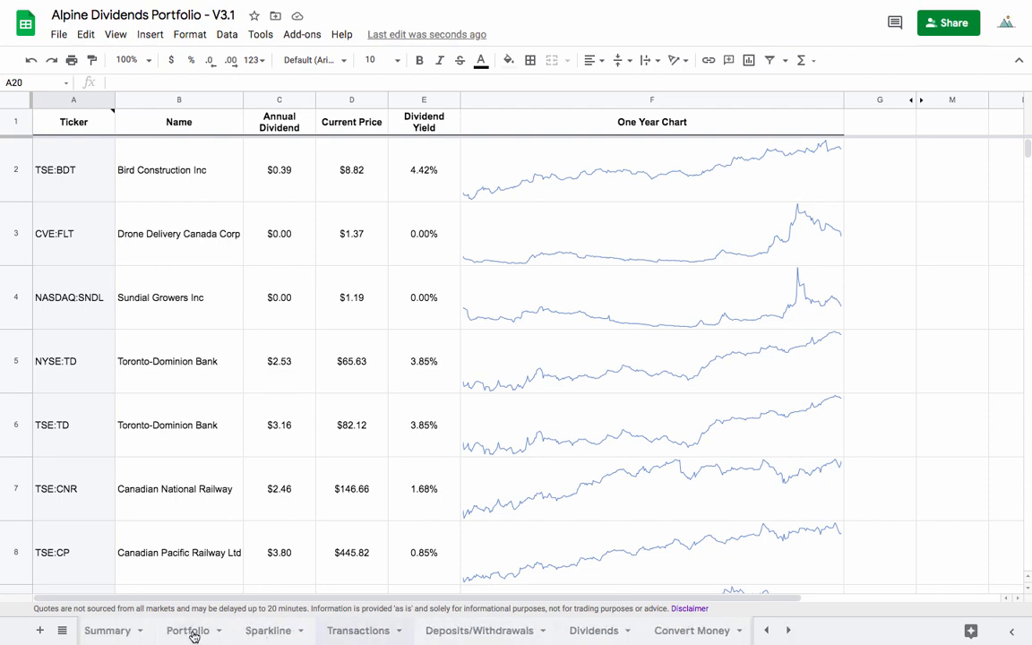
{"action": "scroll", "coordinate": [215, 631], "scroll_direction": "up", "scroll_amount": 1}
{"action": "left_click", "coordinate": [207, 629]}
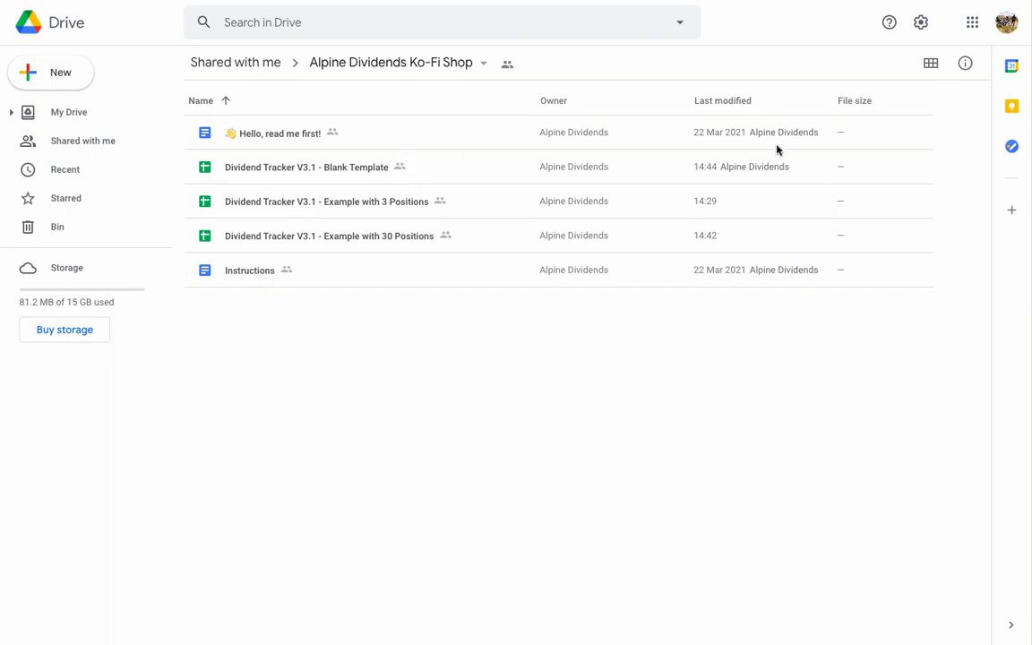
Open the file Dividend Tracker V3.1 - Blank Template and look over its Portfolio, Sparkline and Summary sheets
{"action": "double_click", "coordinate": [359, 168]}
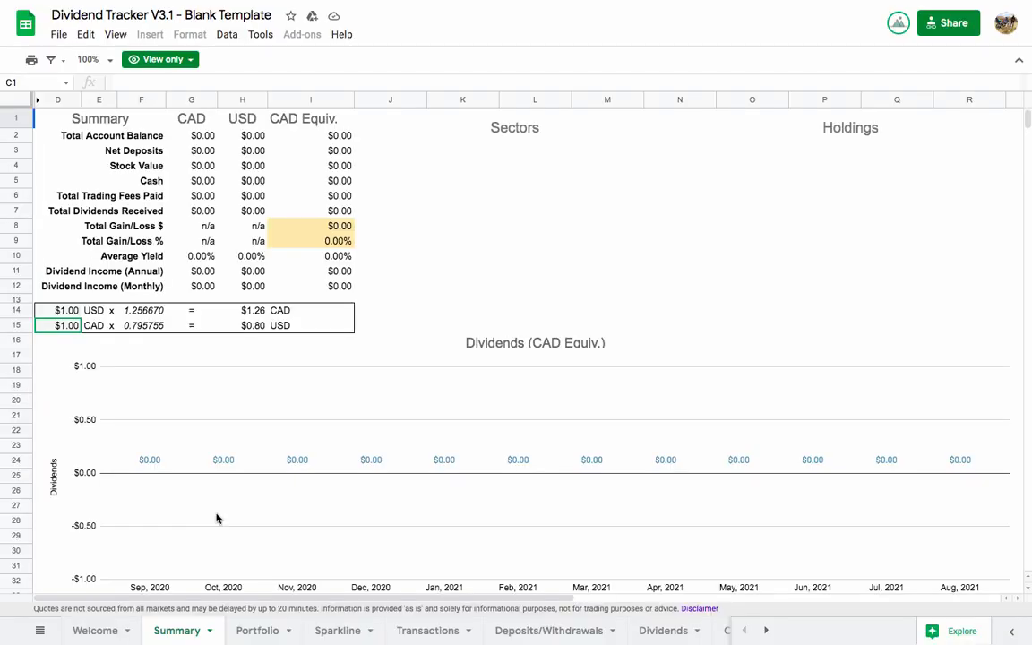
{"action": "left_click", "coordinate": [269, 629]}
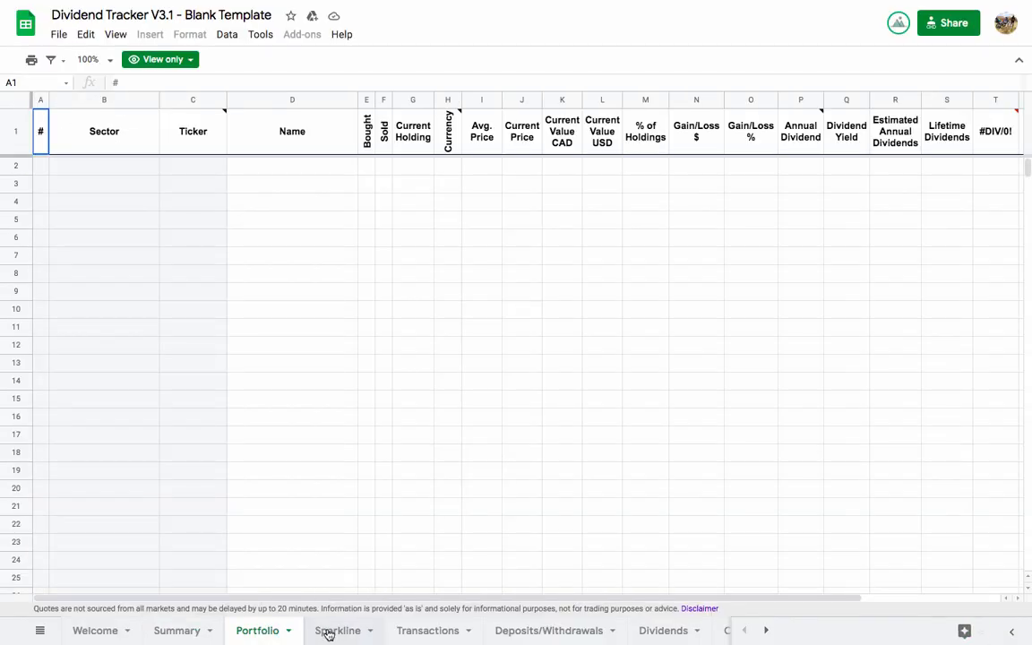
{"action": "left_click", "coordinate": [329, 631]}
{"action": "left_click", "coordinate": [192, 629]}
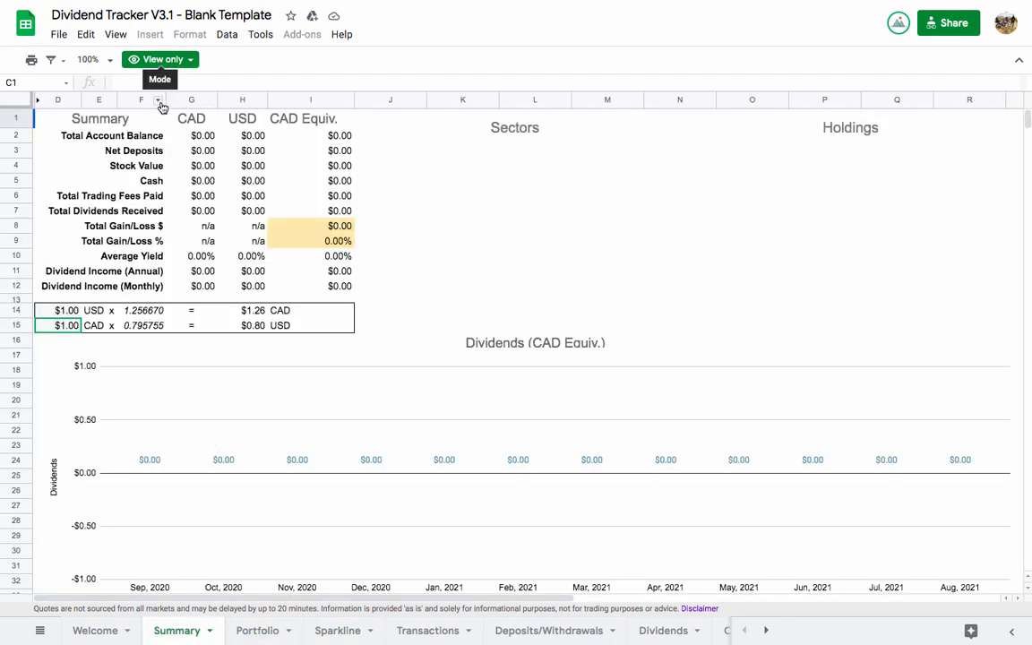
Make a copy of the blank template spreadsheet named My Portfolio
{"action": "left_click", "coordinate": [58, 36]}
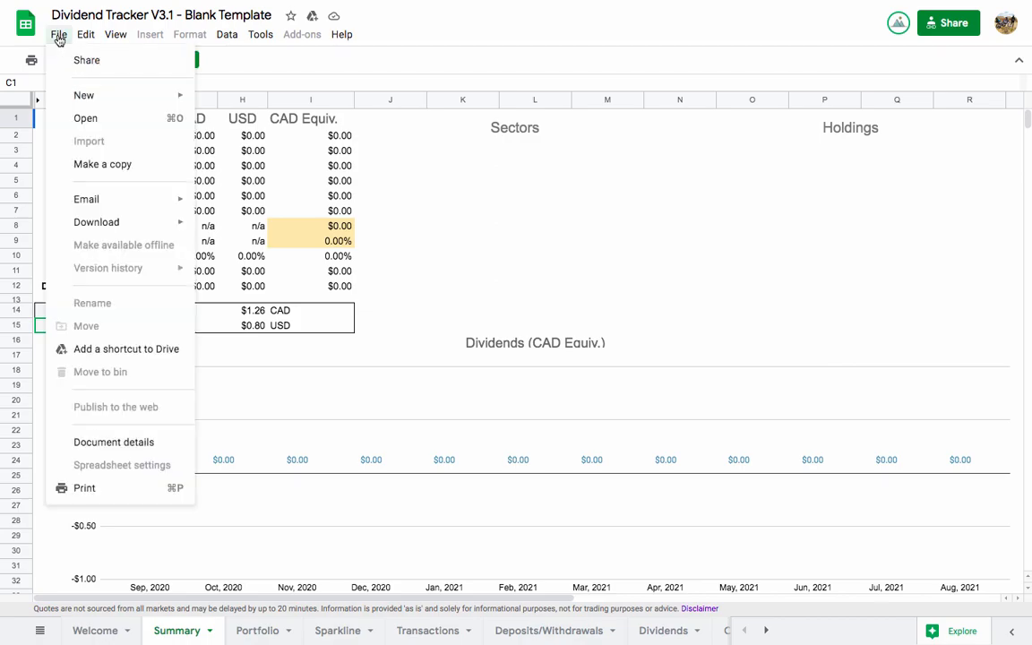
{"action": "left_click", "coordinate": [118, 164]}
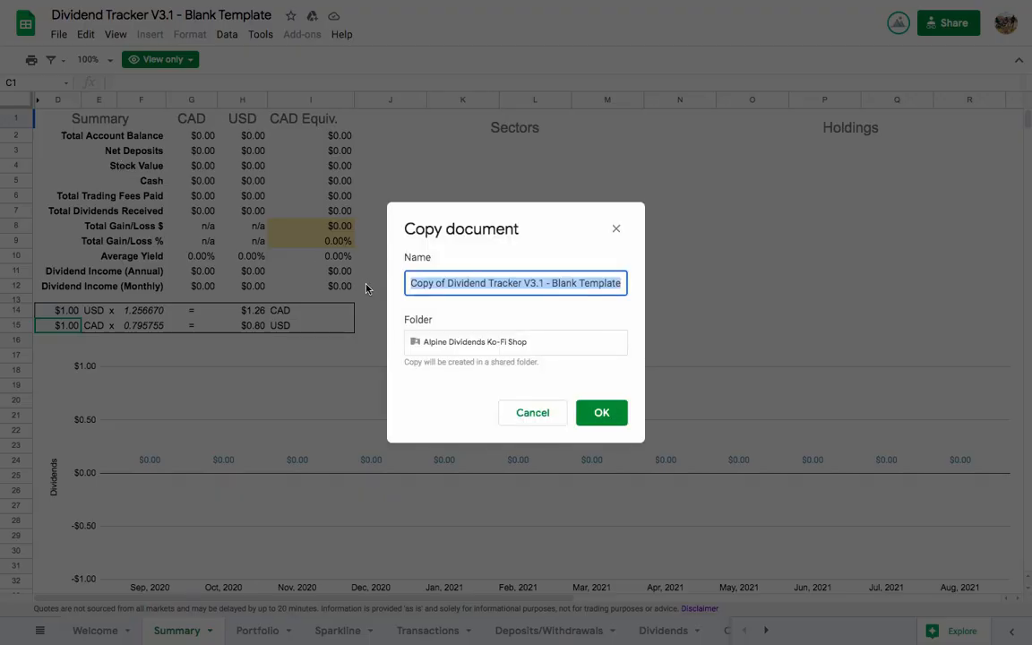
{"action": "type", "text": "My Port"}
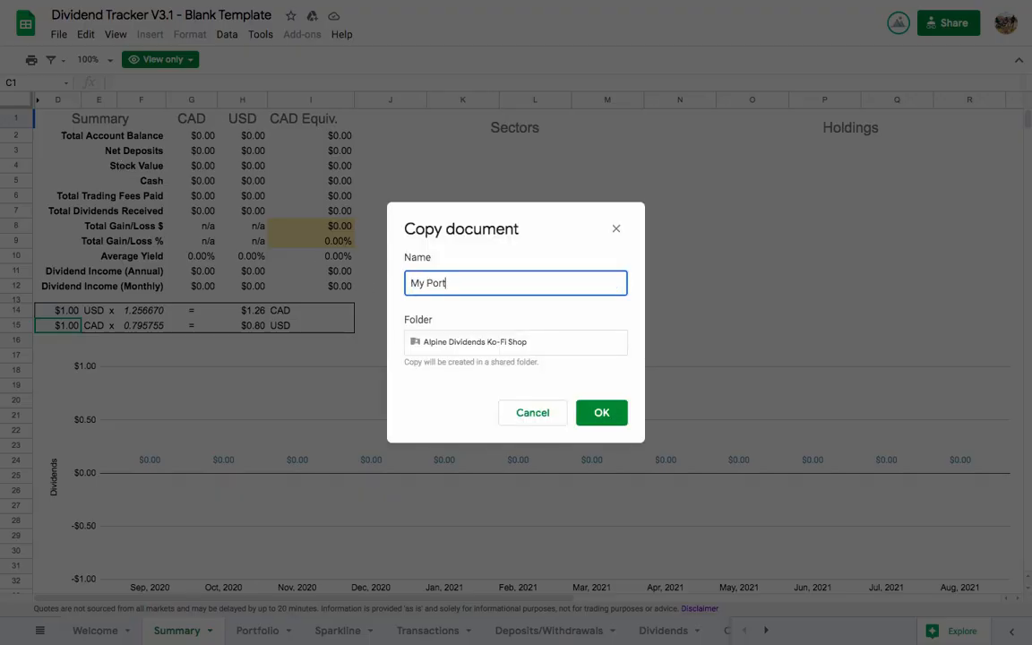
{"action": "type", "text": "folio"}
{"action": "left_click", "coordinate": [598, 413]}
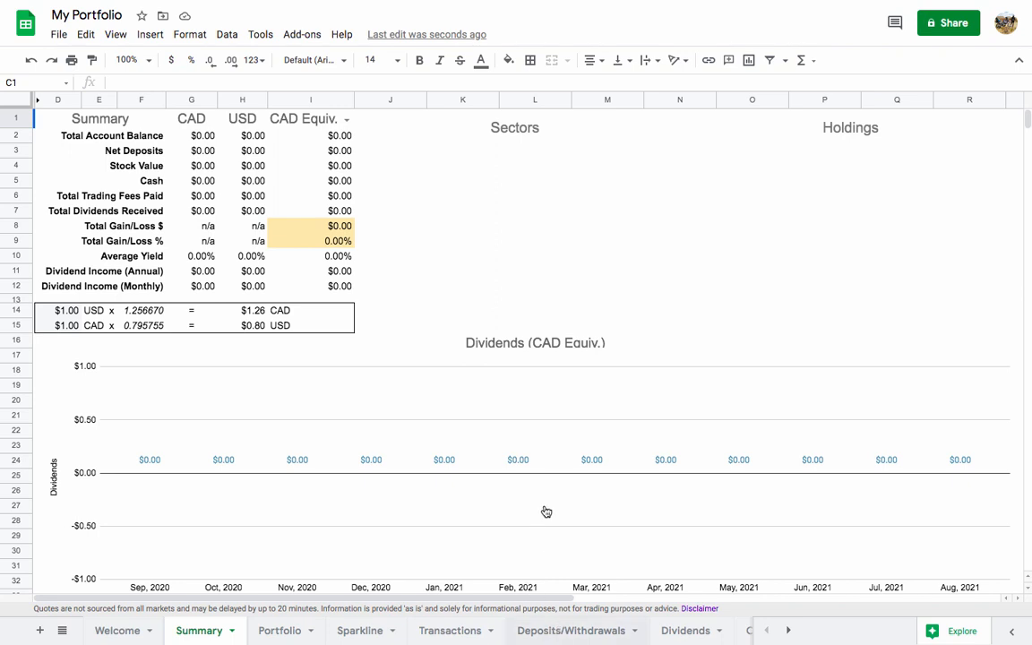
On the Deposits/Withdrawals sheet, enter TFSA as the account of the first entry in row 2
{"action": "left_click", "coordinate": [570, 631]}
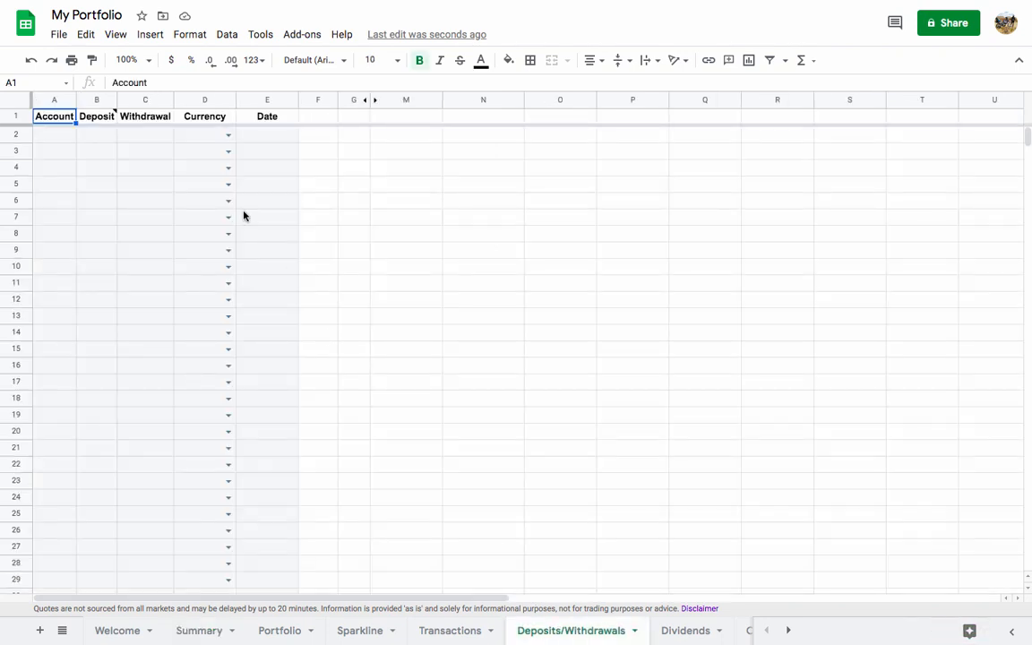
{"action": "left_click", "coordinate": [61, 138]}
{"action": "type", "text": "TFA"}
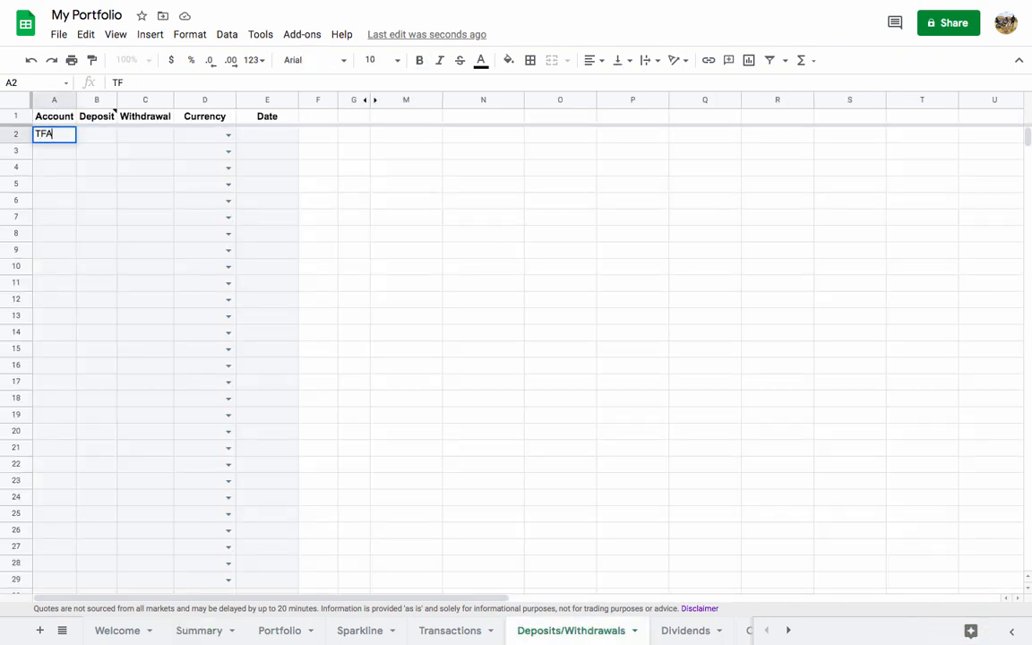
{"action": "key", "text": "BackSpace"}
{"action": "type", "text": "SA"}
{"action": "key", "text": "Tab"}
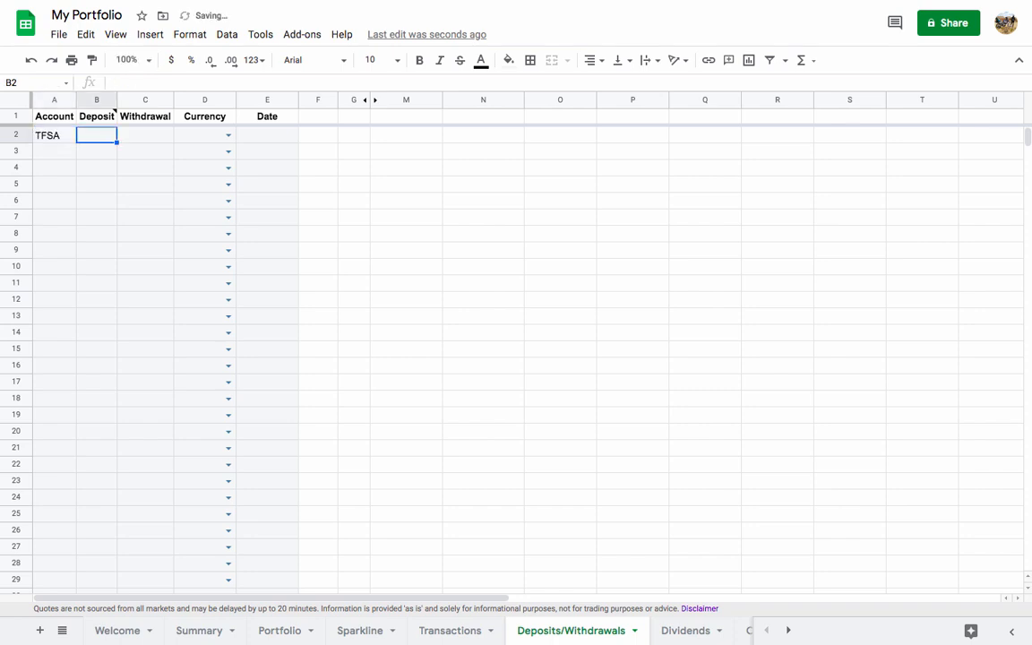
Complete the TFSA entry in row 2 with a deposit of 5000, currency CAD and date Mar 1, 2021
{"action": "type", "text": "5000"}
{"action": "key", "text": "Return"}
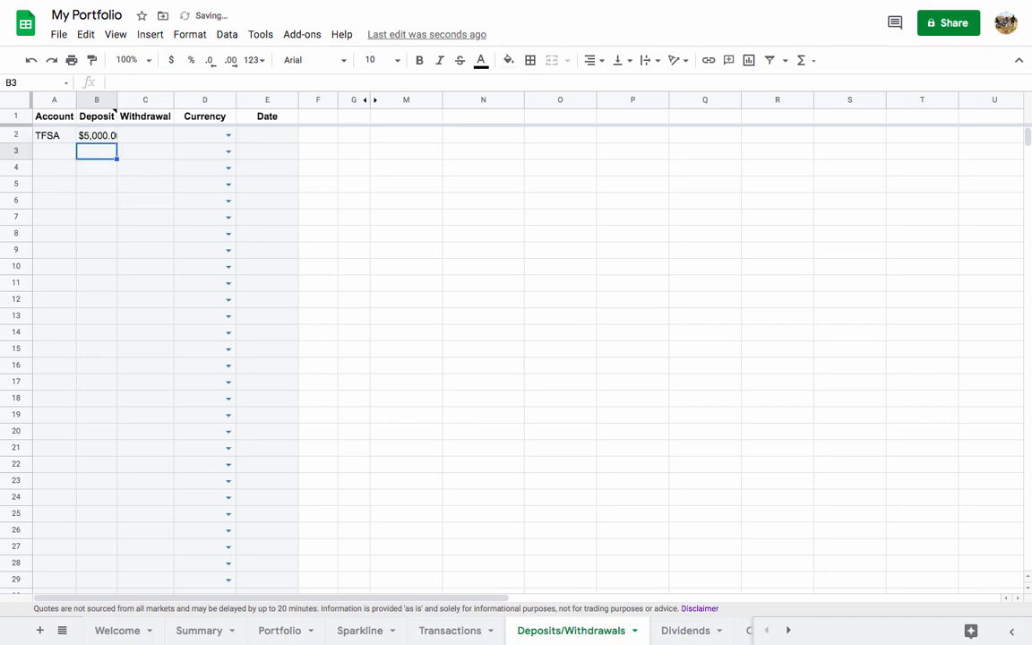
{"action": "left_click", "coordinate": [227, 135]}
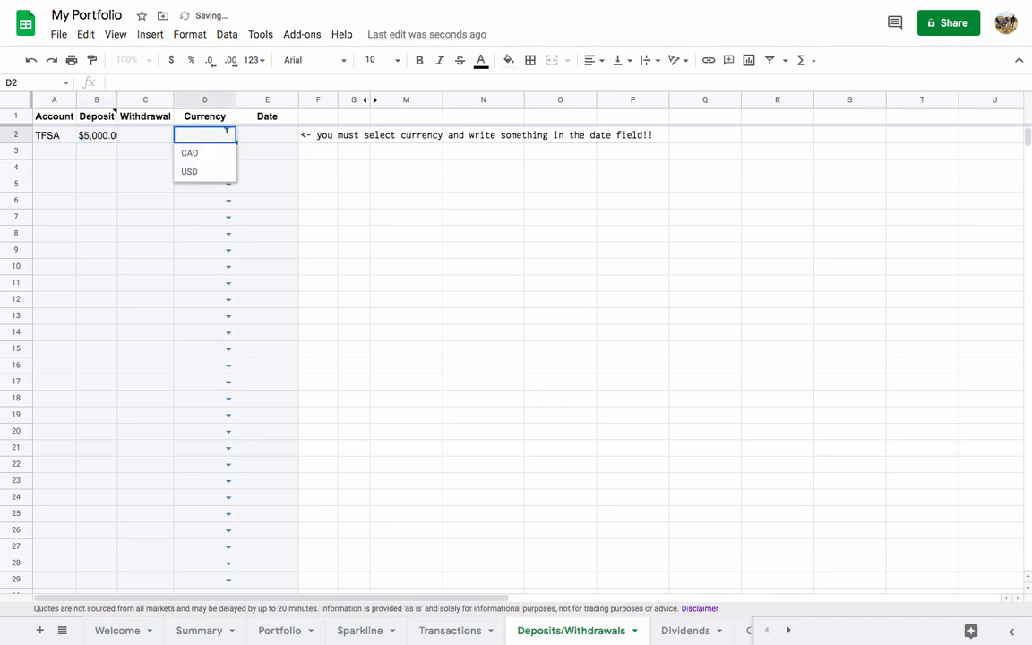
{"action": "left_click", "coordinate": [212, 154]}
{"action": "left_click", "coordinate": [269, 135]}
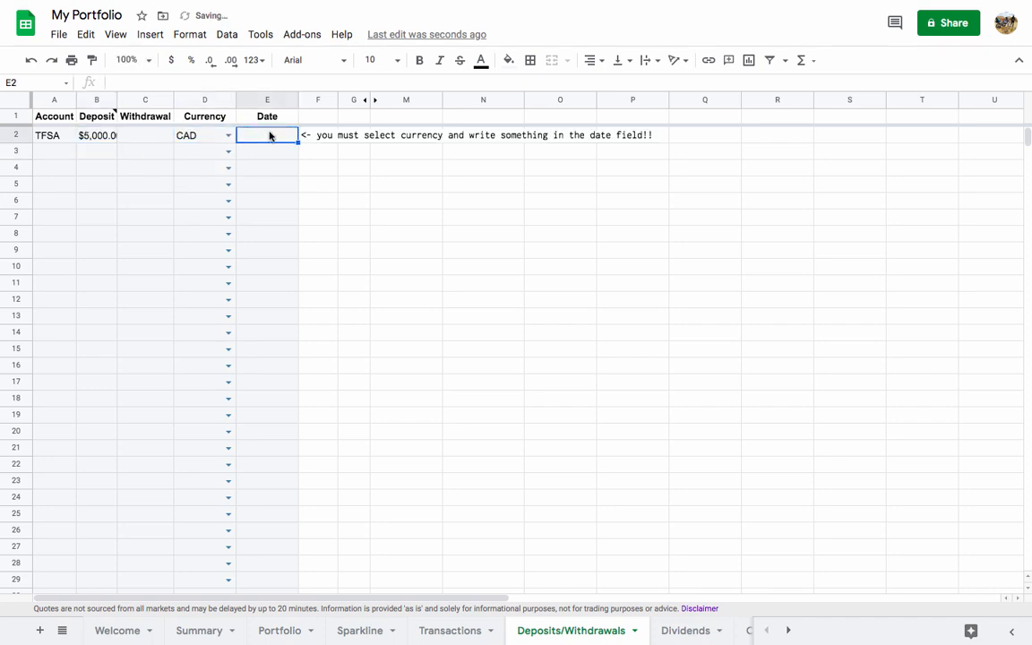
{"action": "type", "text": "Mar 1, 2021"}
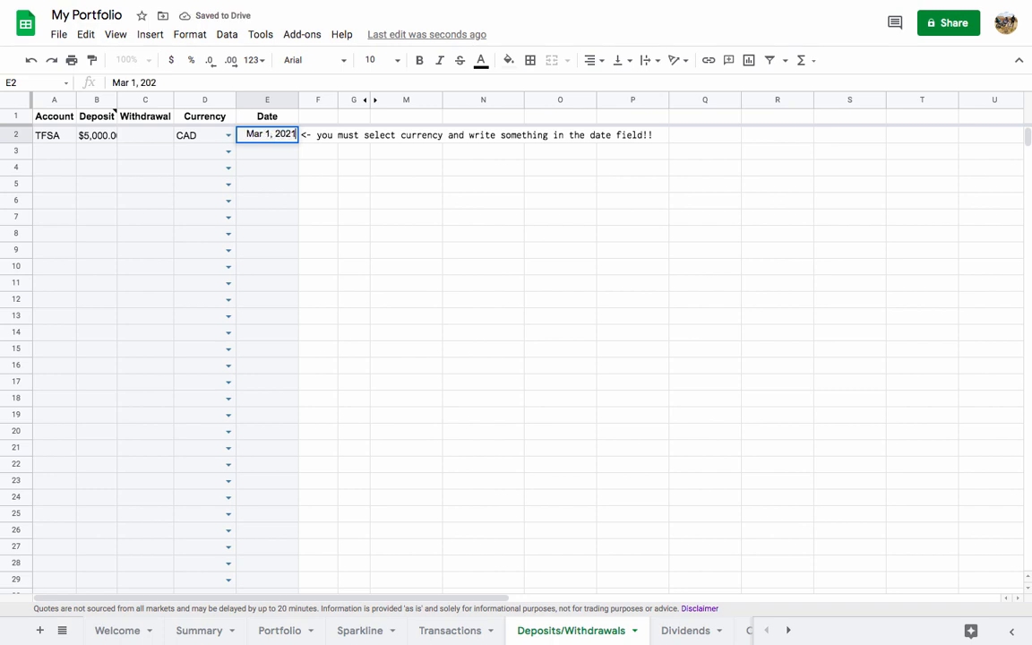
{"action": "key", "text": "Return"}
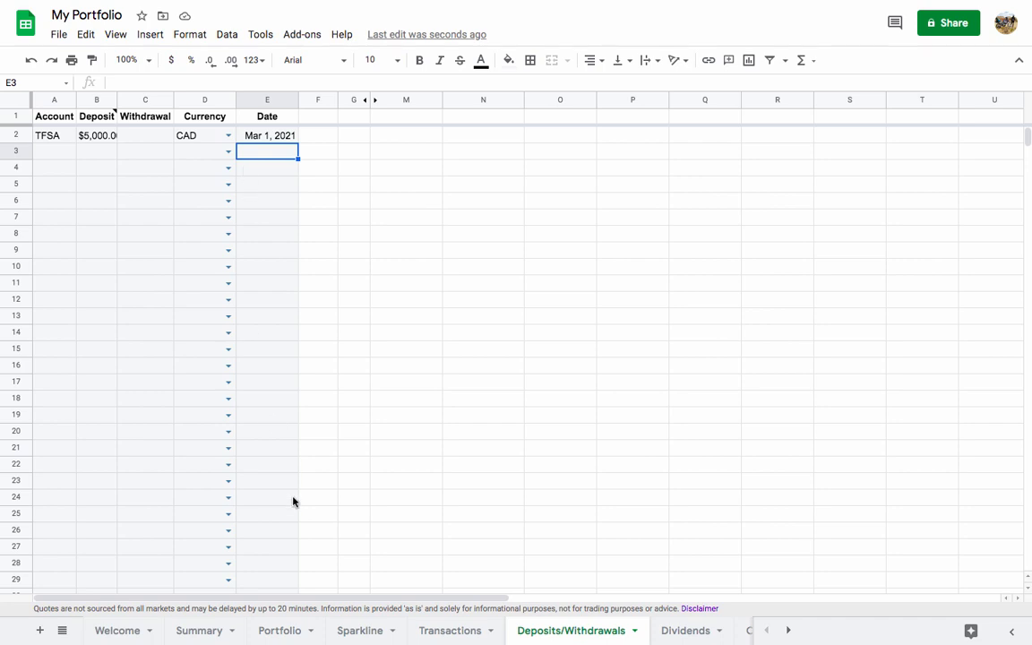
On the Transactions sheet, enter TSE:RNW as the ticker of the first transaction in row 4
{"action": "left_click", "coordinate": [452, 633]}
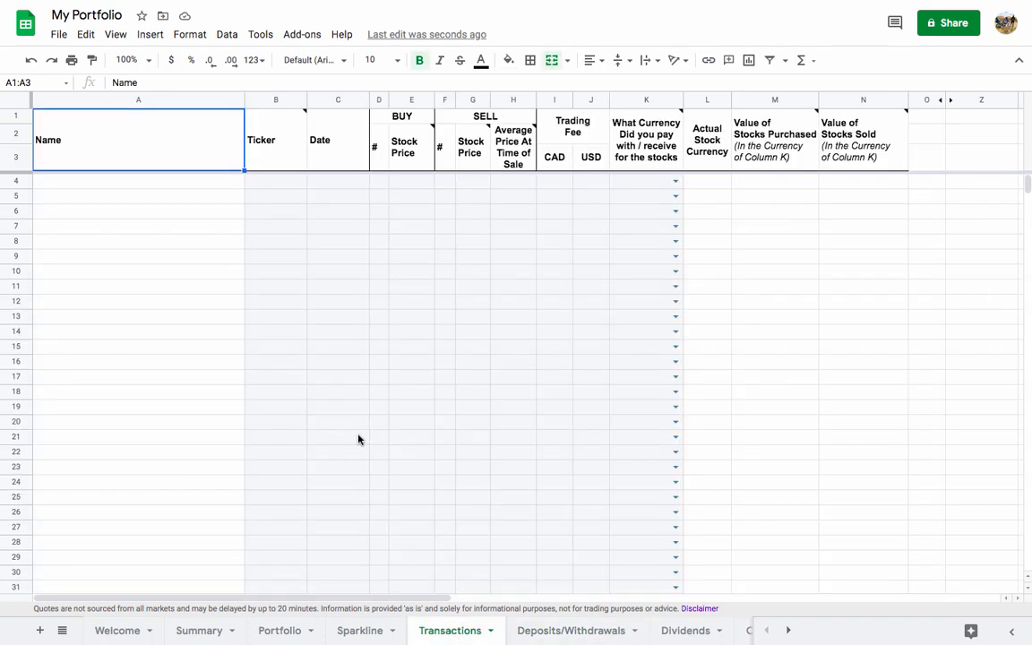
{"action": "left_click", "coordinate": [280, 189]}
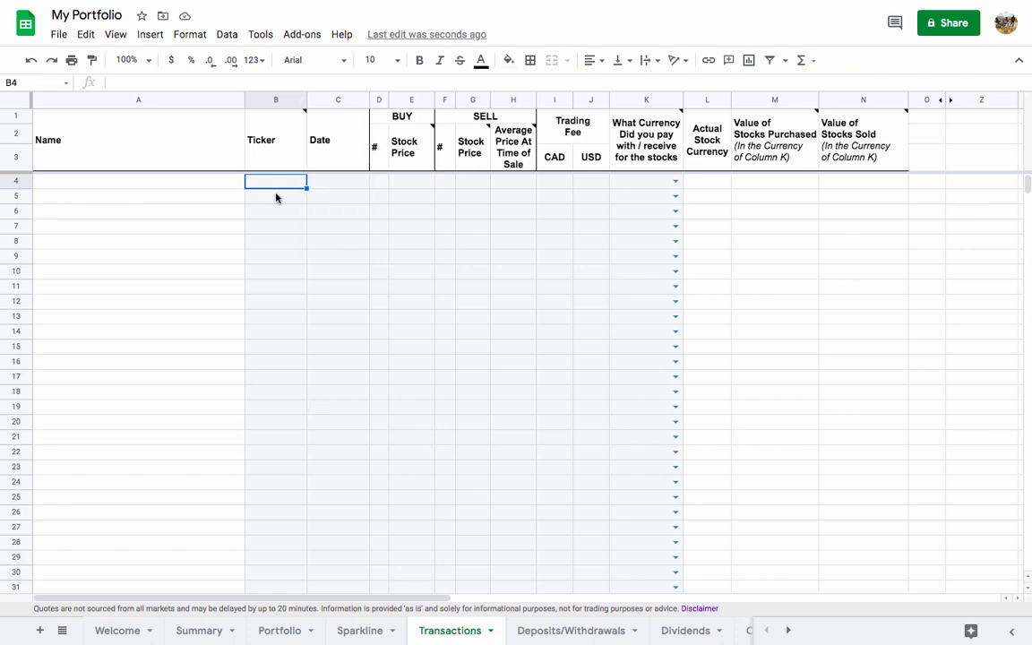
{"action": "type", "text": "TSE:RNW"}
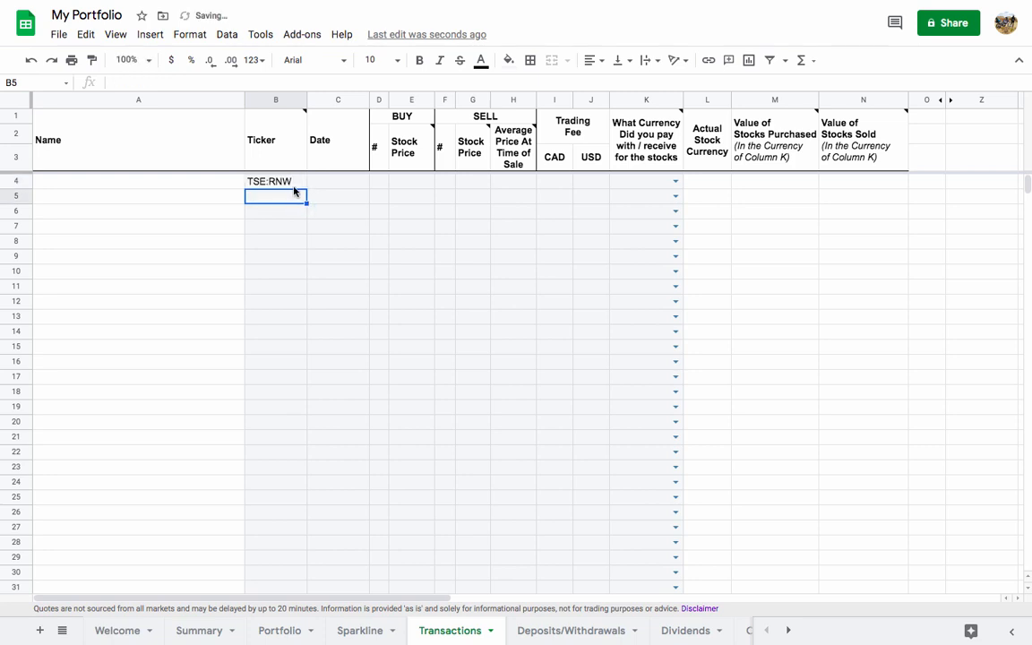
{"action": "left_click", "coordinate": [269, 182]}
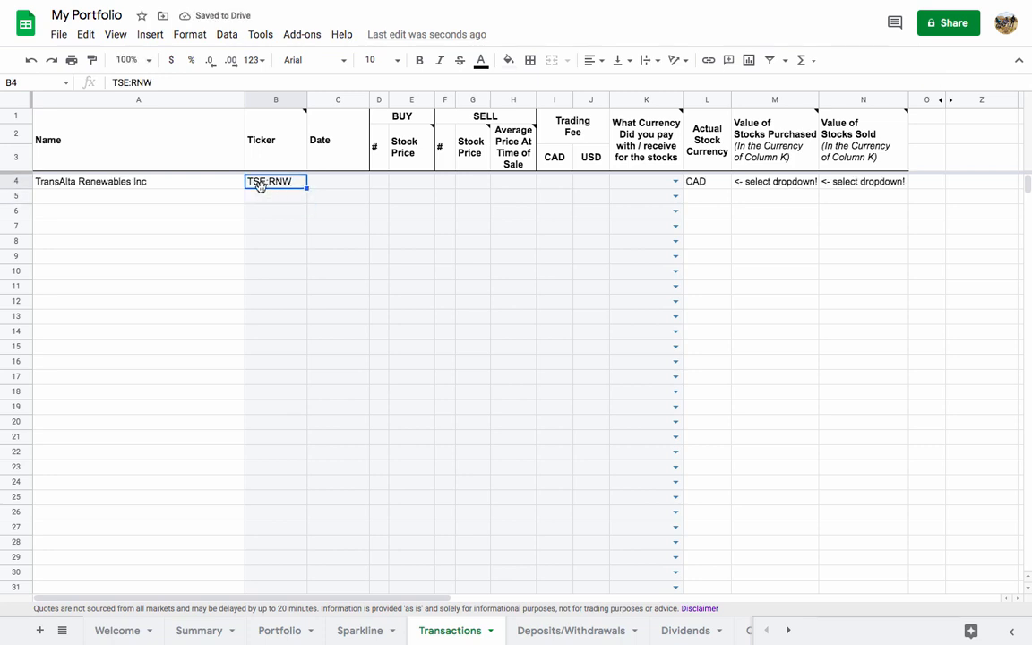
Check the Ticker column note, then try TD without a market prefix in row 4 and restore TSE:RNW
{"action": "mouse_move", "coordinate": [290, 134]}
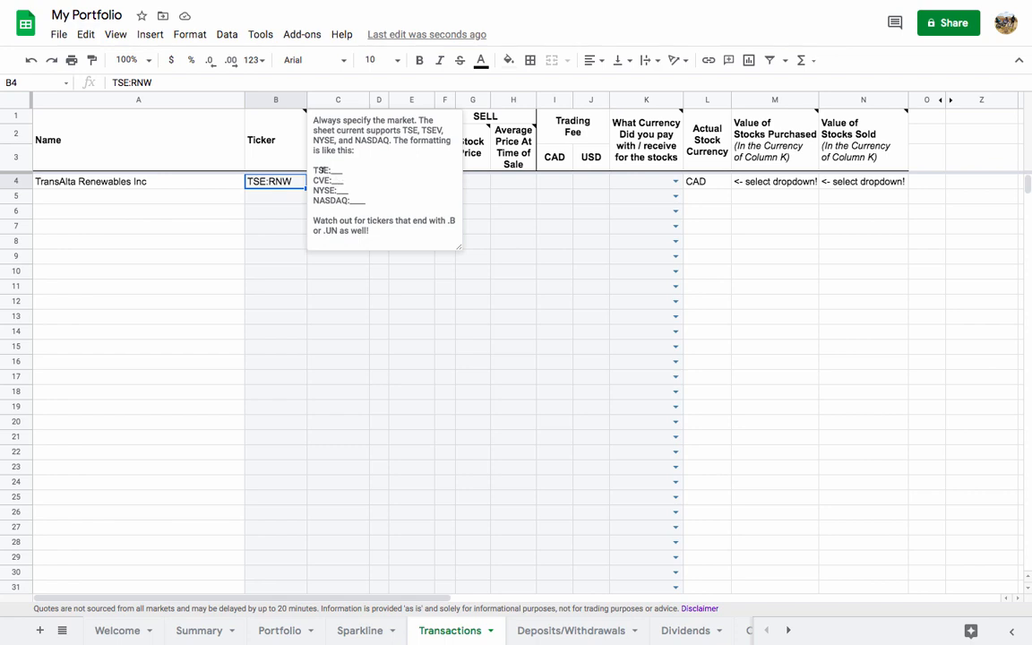
{"action": "left_click", "coordinate": [288, 199]}
{"action": "left_click", "coordinate": [275, 181]}
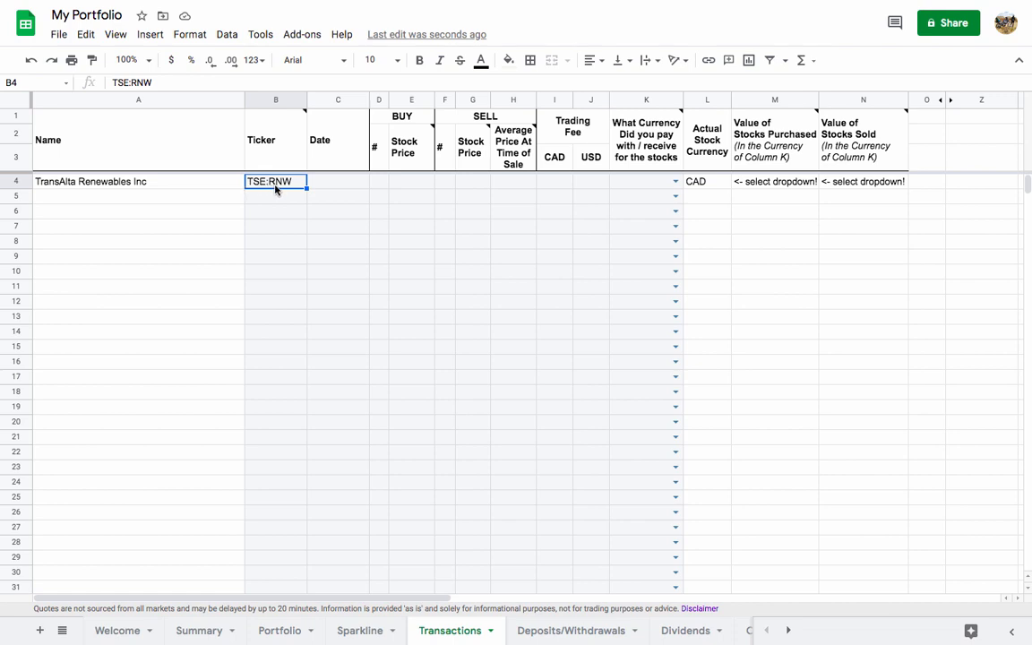
{"action": "type", "text": "TD"}
{"action": "key", "text": "Return"}
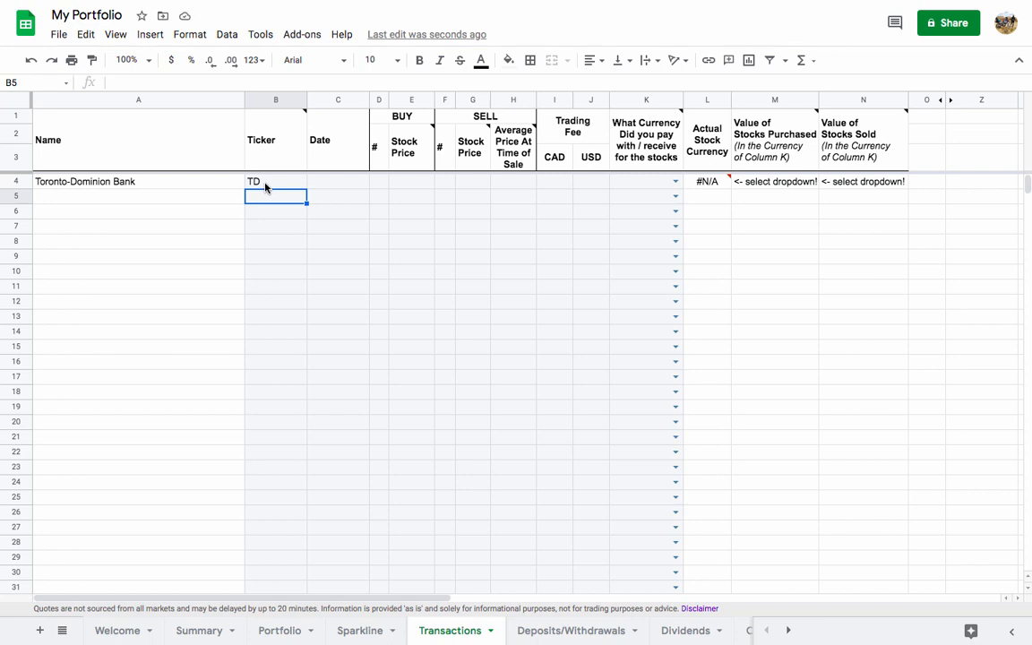
{"action": "left_click", "coordinate": [265, 187]}
{"action": "type", "text": "TSE:RNW"}
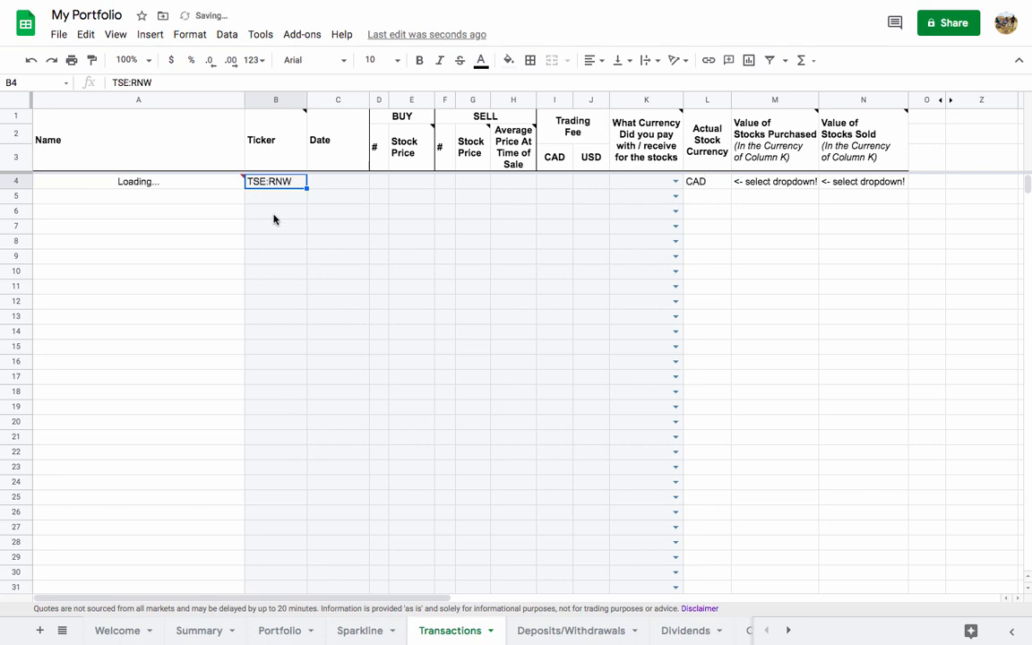
{"action": "left_click", "coordinate": [273, 216]}
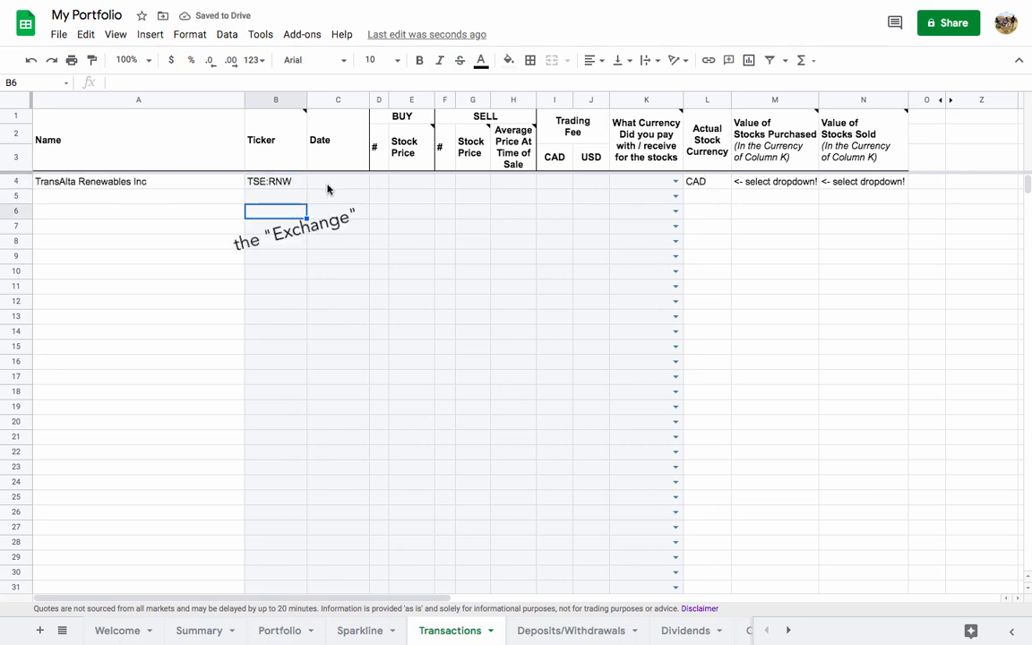
Record the TSE:RNW purchase in row 4 with date Mar 15, 2021, 10 shares and a stock price of 19
{"action": "left_click", "coordinate": [328, 187]}
{"action": "type", "text": "Mar"}
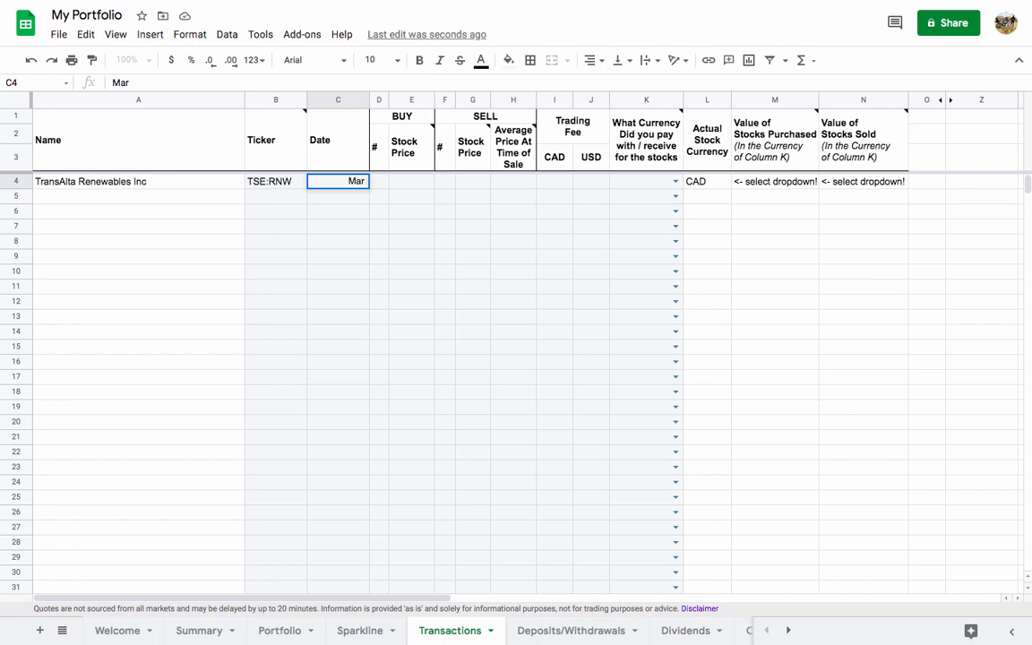
{"action": "type", "text": " 15, 2021"}
{"action": "key", "text": "Tab"}
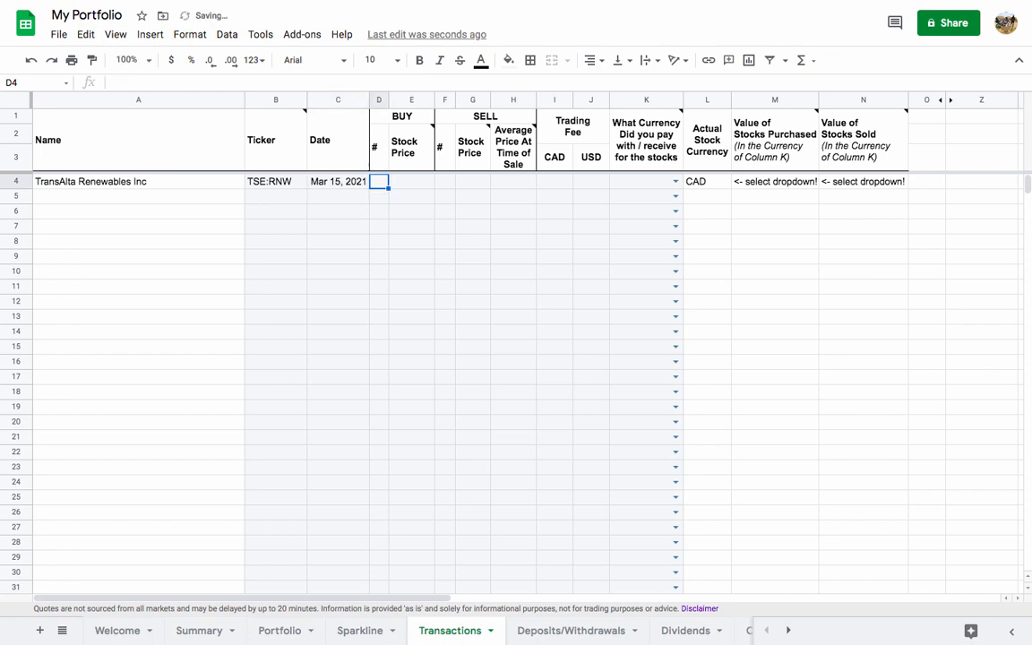
{"action": "type", "text": "10"}
{"action": "key", "text": "Tab"}
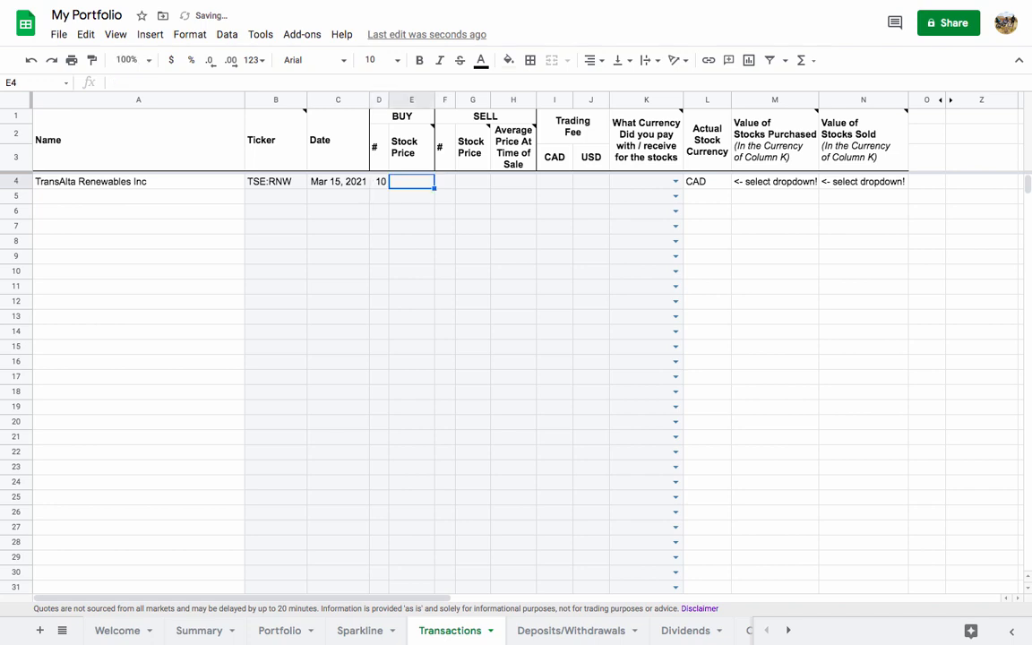
{"action": "type", "text": "19"}
{"action": "key", "text": "Tab"}
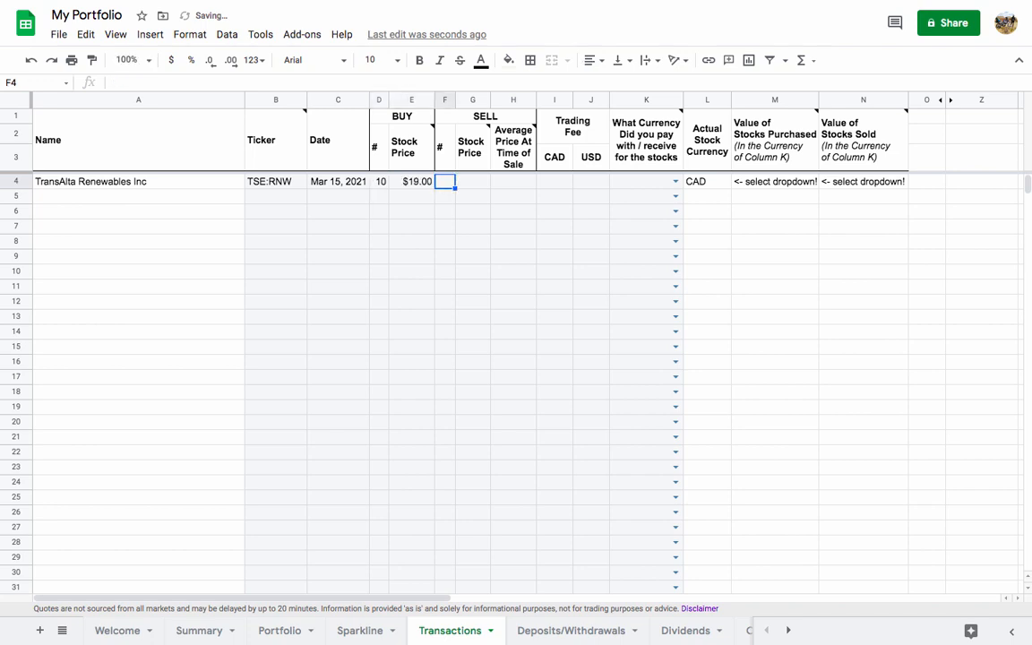
Set the row 4 trading fees to 0 in both CAD and USD, and choose CAD as the currency paid with
{"action": "left_click", "coordinate": [551, 184]}
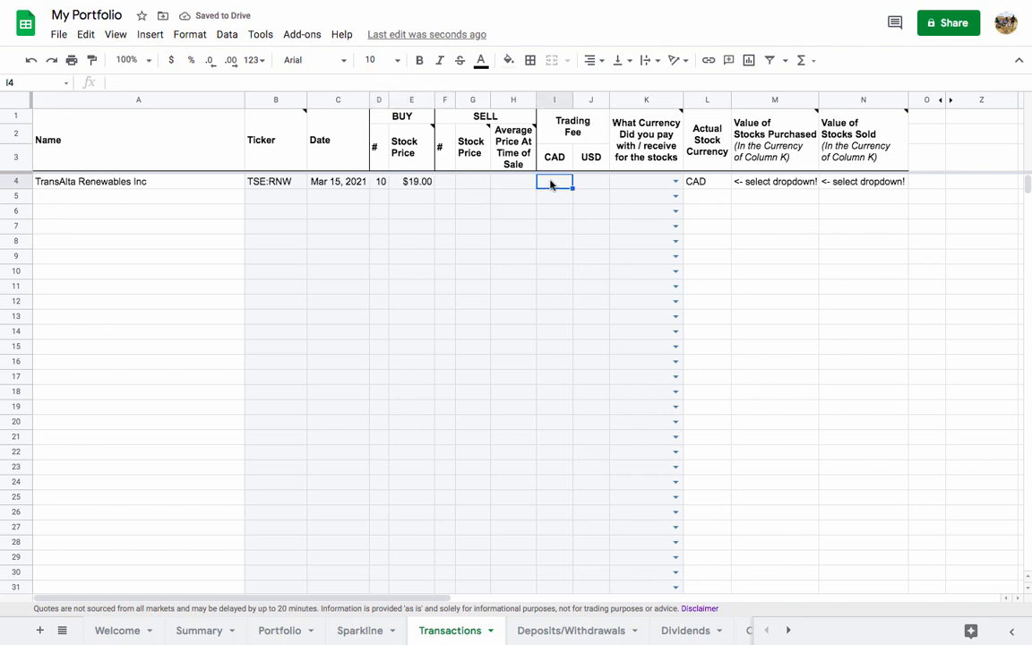
{"action": "type", "text": "0"}
{"action": "key", "text": "Tab"}
{"action": "type", "text": "0"}
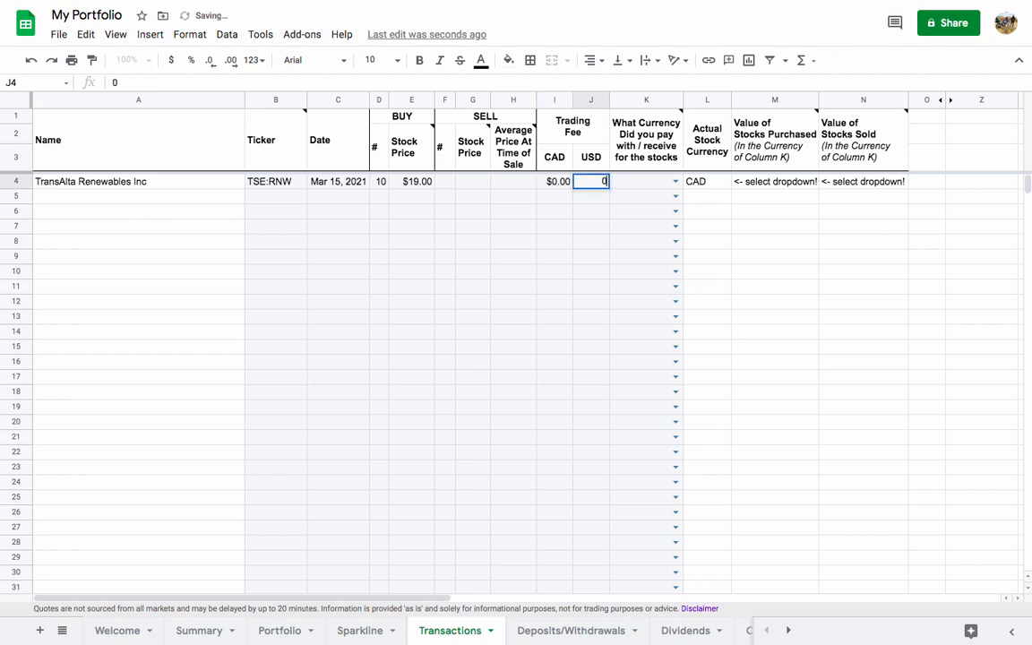
{"action": "key", "text": "Tab"}
{"action": "left_click", "coordinate": [587, 183]}
{"action": "left_click", "coordinate": [559, 180]}
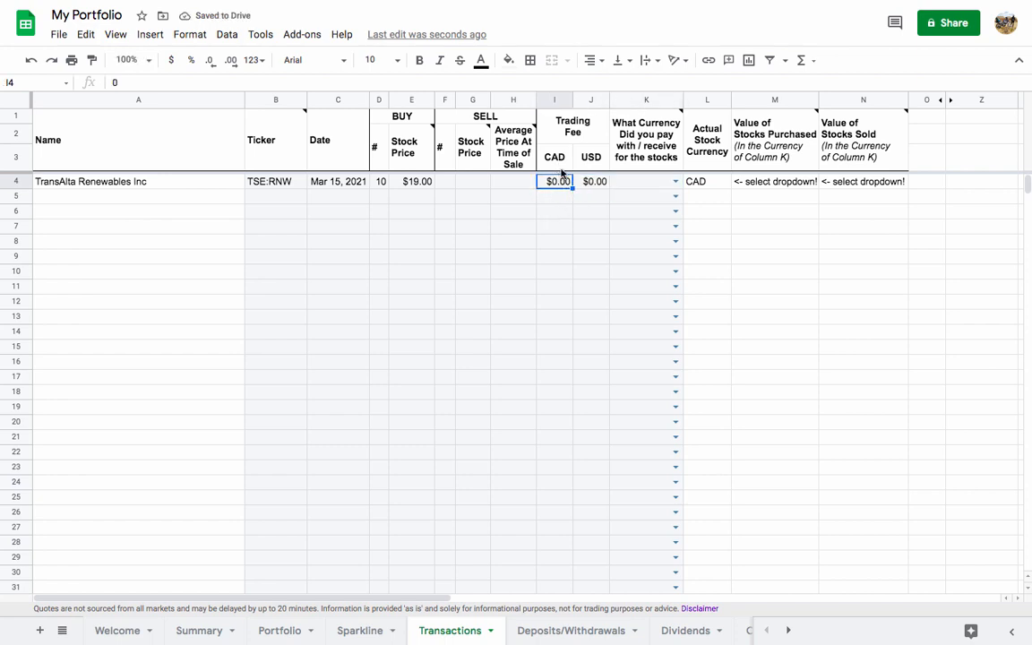
{"action": "left_click", "coordinate": [675, 183]}
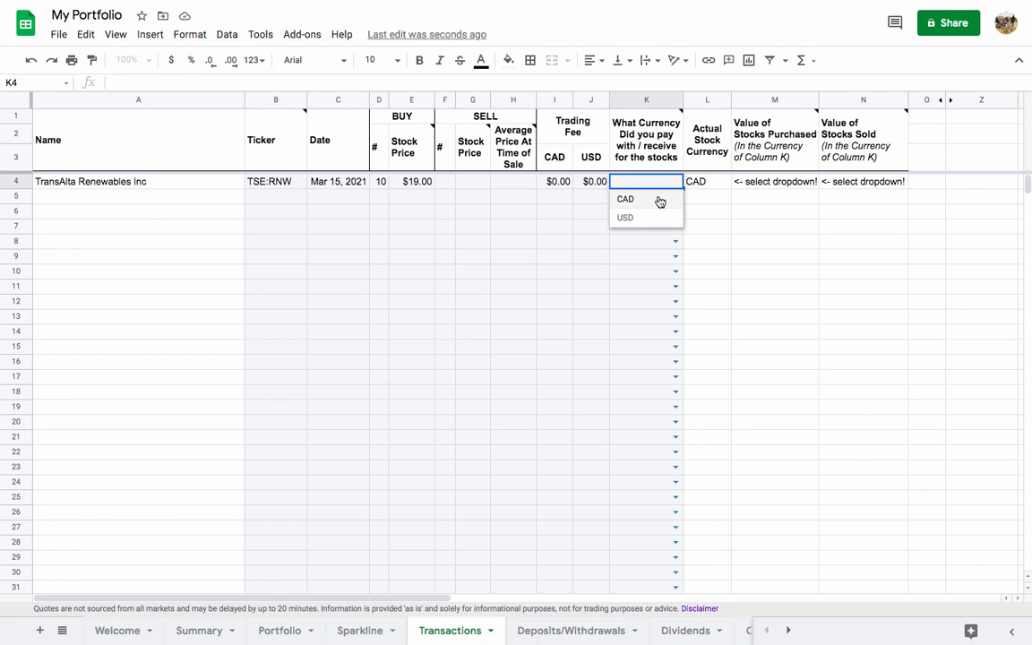
{"action": "left_click", "coordinate": [660, 200]}
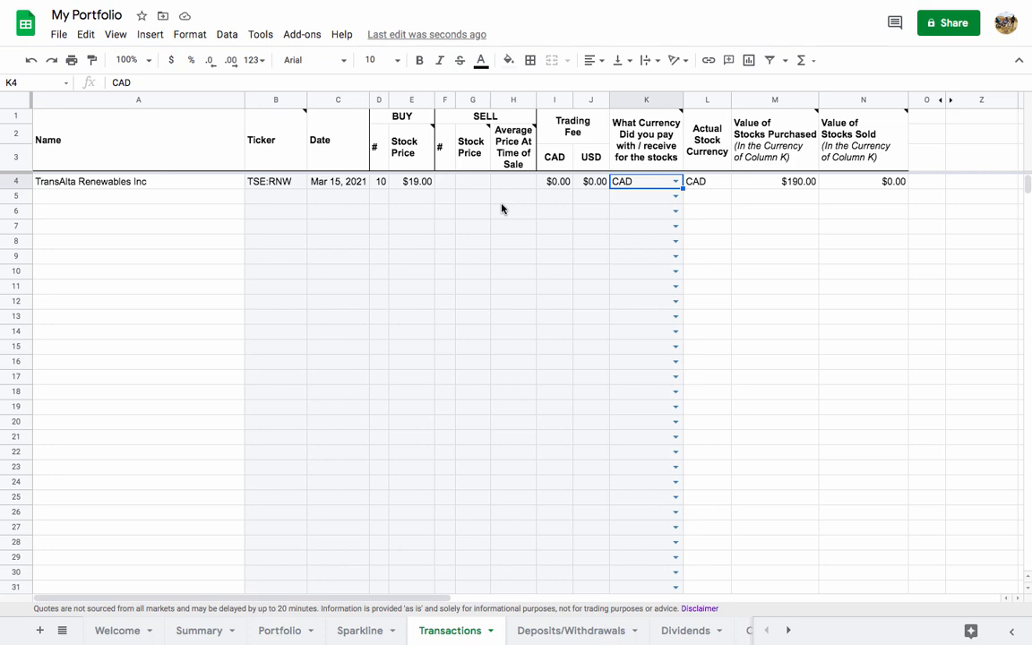
On the Portfolio sheet, add holding number 1 in row 2 with the ticker TSE:RNW
{"action": "left_click", "coordinate": [281, 631]}
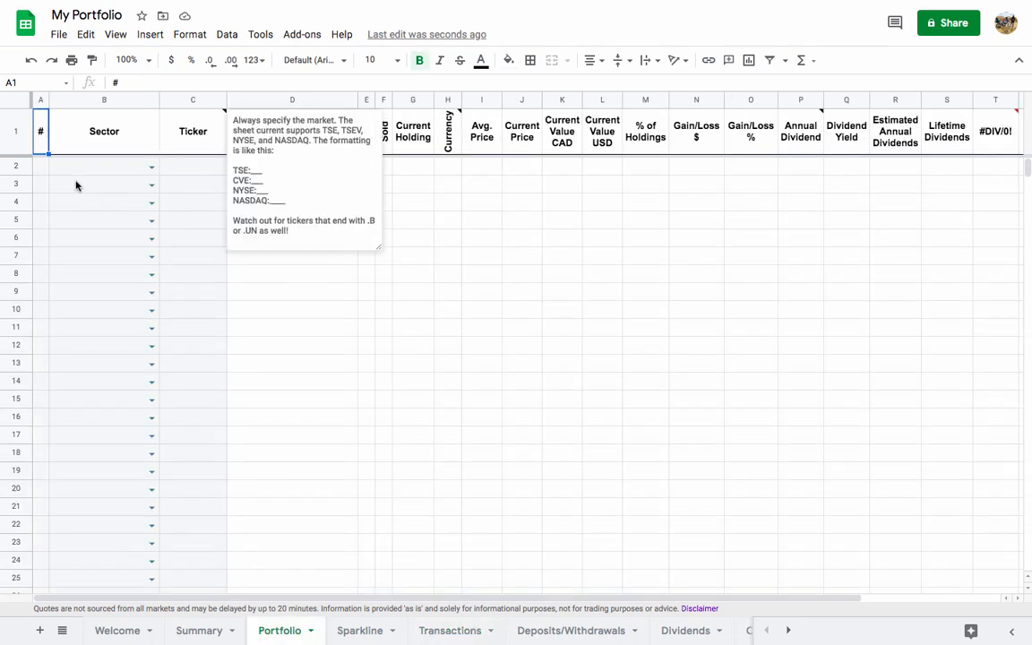
{"action": "left_click", "coordinate": [40, 166]}
{"action": "type", "text": "1"}
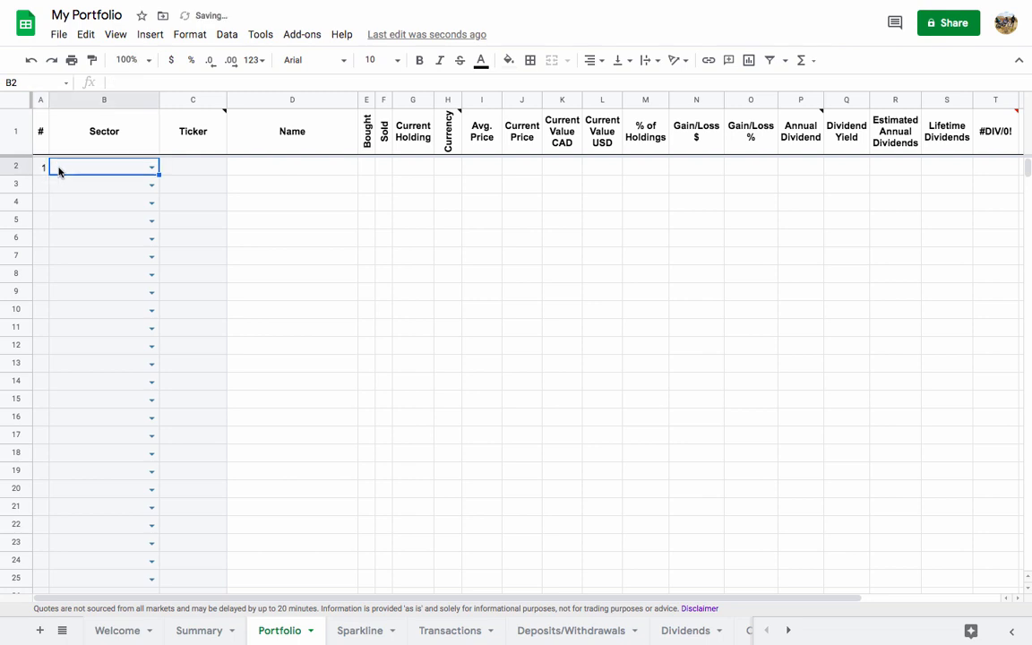
{"action": "key", "text": "Return"}
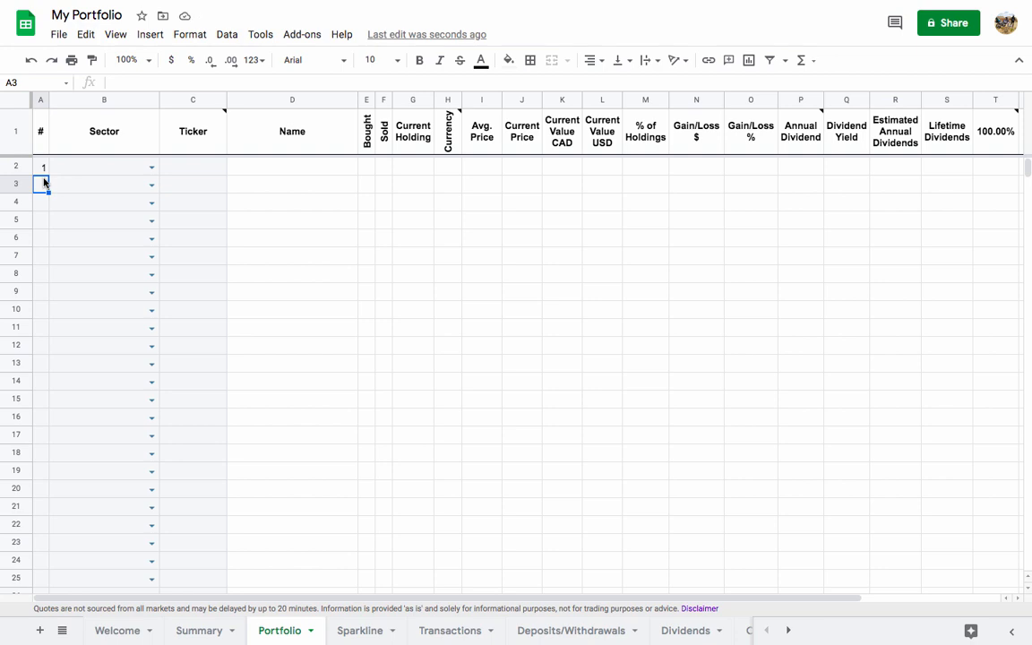
{"action": "left_click", "coordinate": [207, 169]}
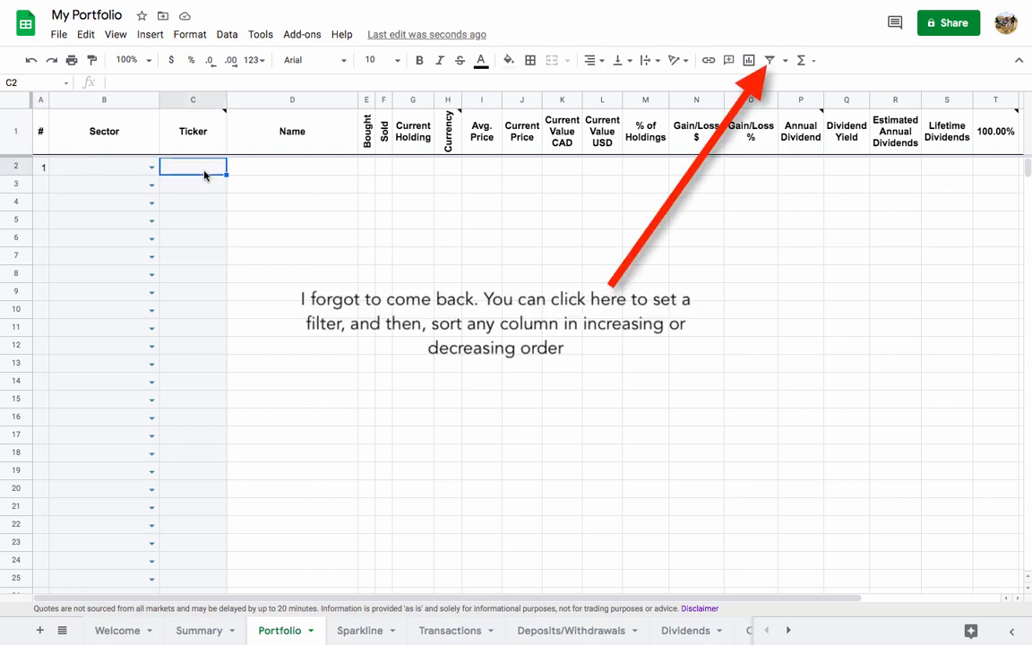
{"action": "type", "text": "TSE:RNW"}
{"action": "key", "text": "Return"}
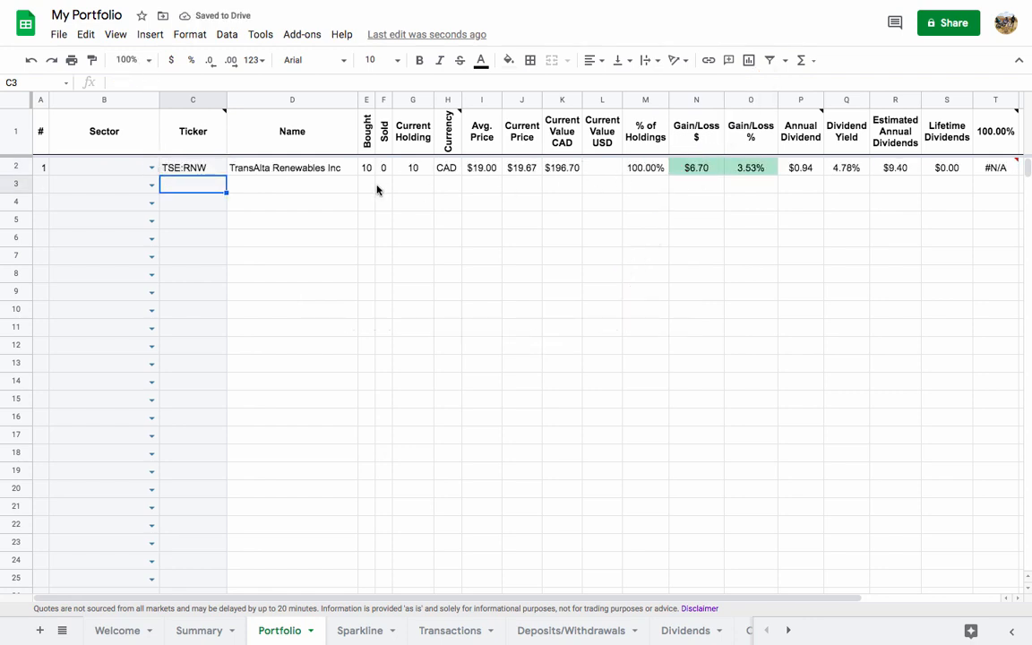
Set the sector of the TSE:RNW holding to Utilities
{"action": "left_click", "coordinate": [152, 167]}
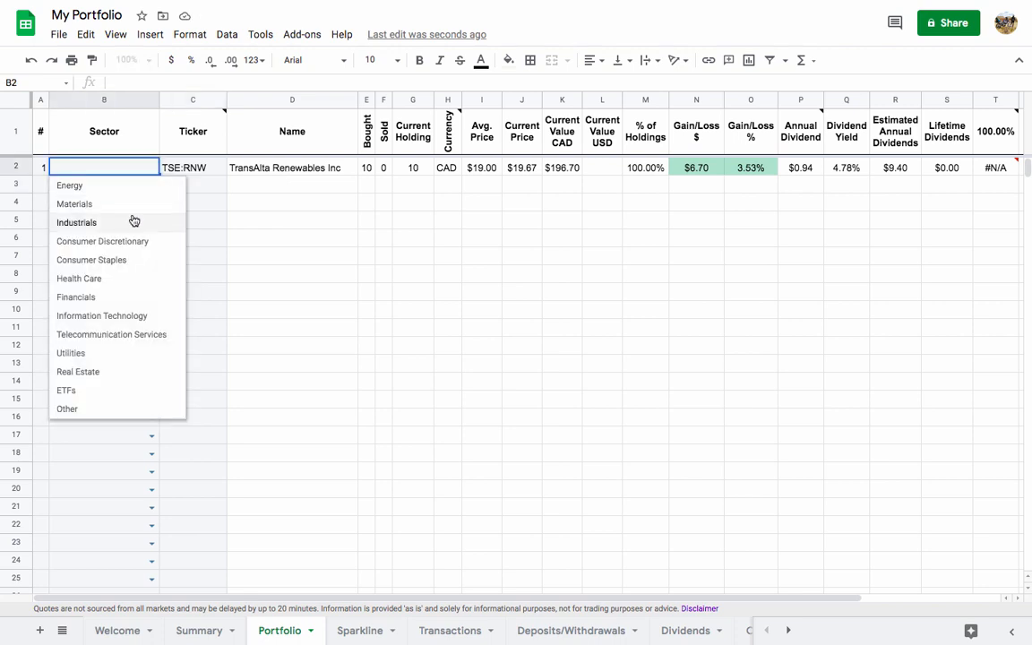
{"action": "left_click", "coordinate": [96, 353]}
{"action": "left_click", "coordinate": [180, 186]}
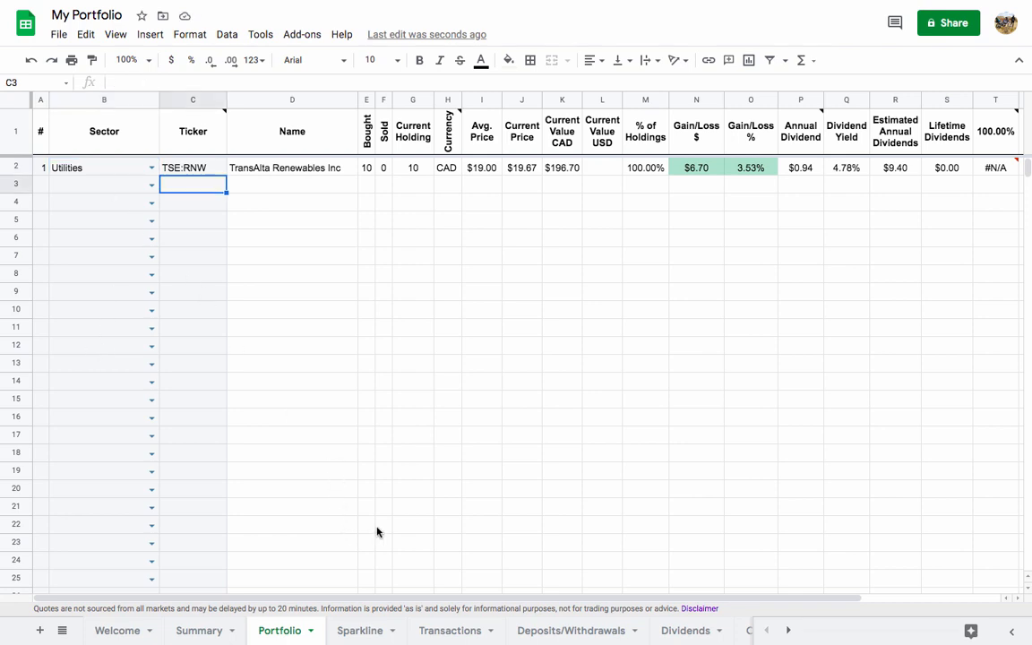
On the Transactions sheet, enter the ticker TSE:SRU.UN in row 5 with the date Mar 16, 2021
{"action": "left_click", "coordinate": [448, 629]}
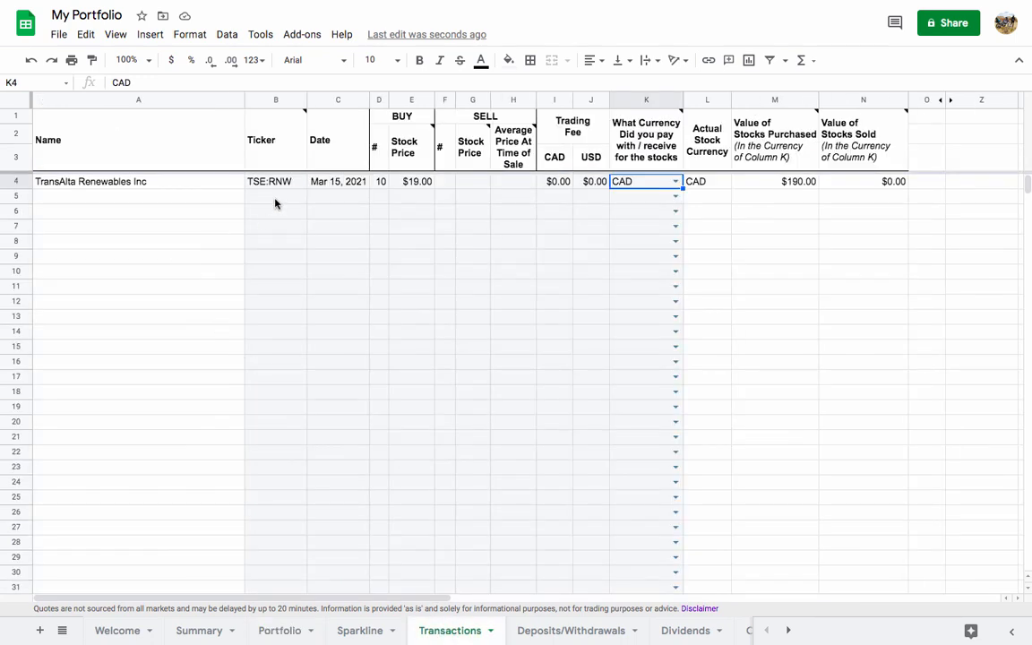
{"action": "left_click", "coordinate": [275, 200]}
{"action": "type", "text": "TSE:"}
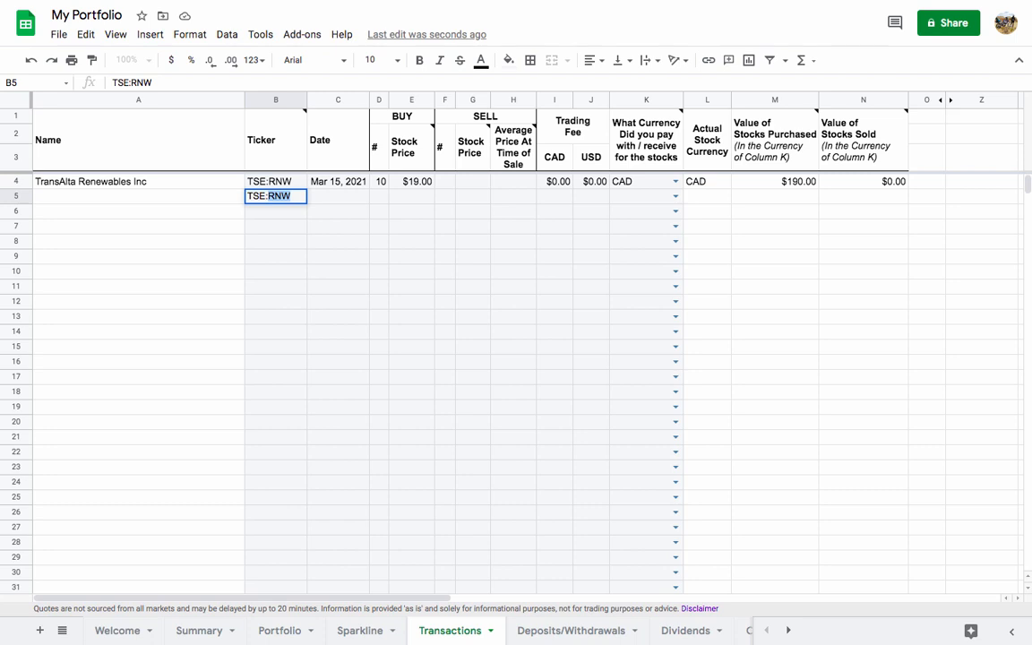
{"action": "type", "text": "SRU.UN"}
{"action": "key", "text": "Return"}
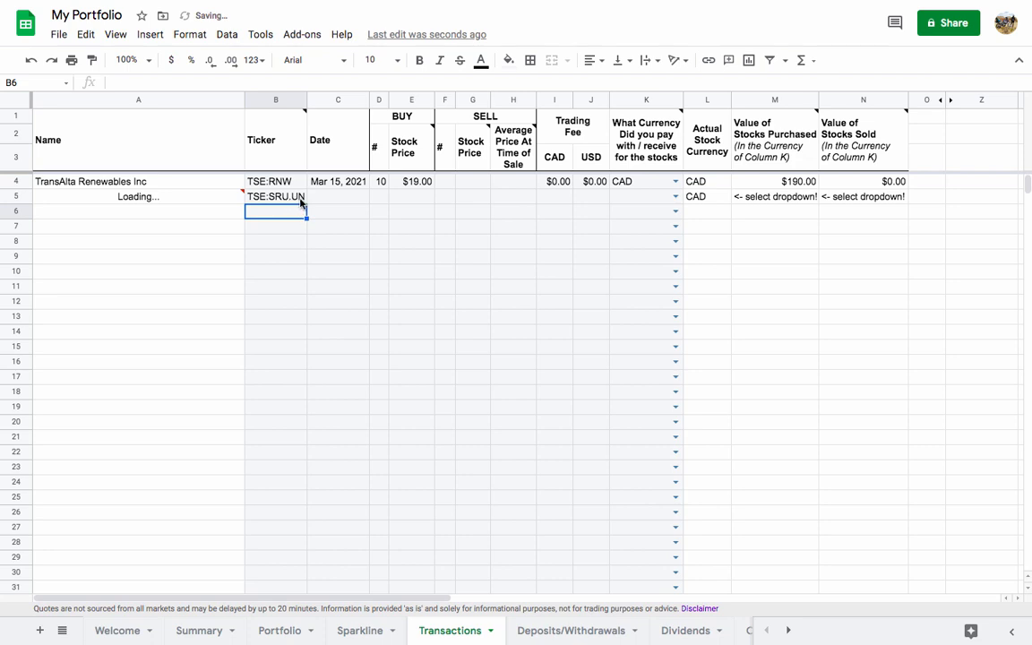
{"action": "left_click", "coordinate": [327, 202]}
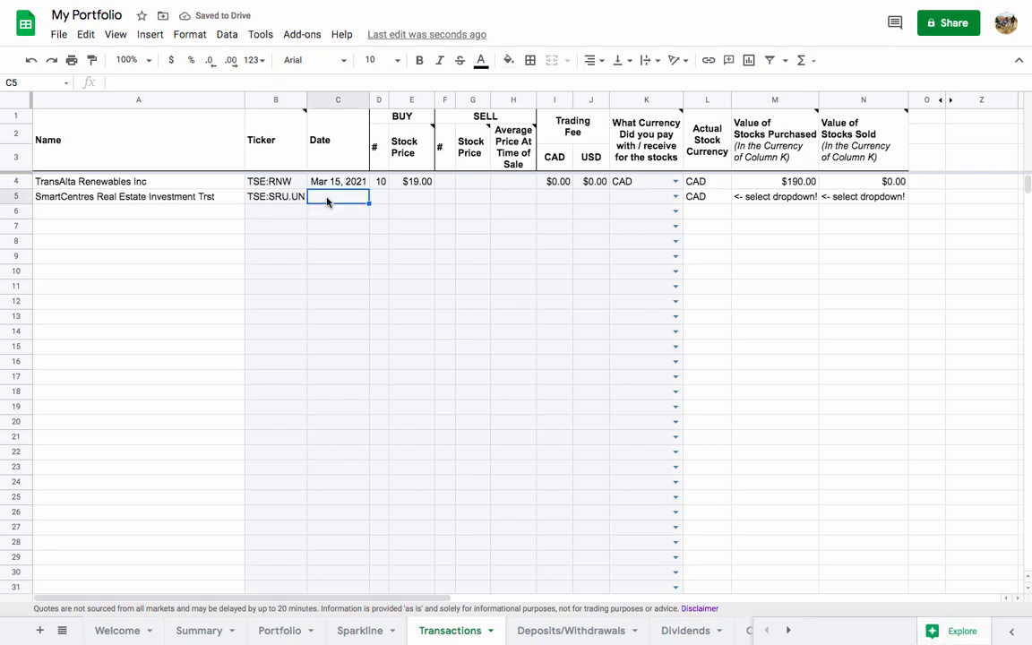
{"action": "type", "text": "Mar 16, 2021"}
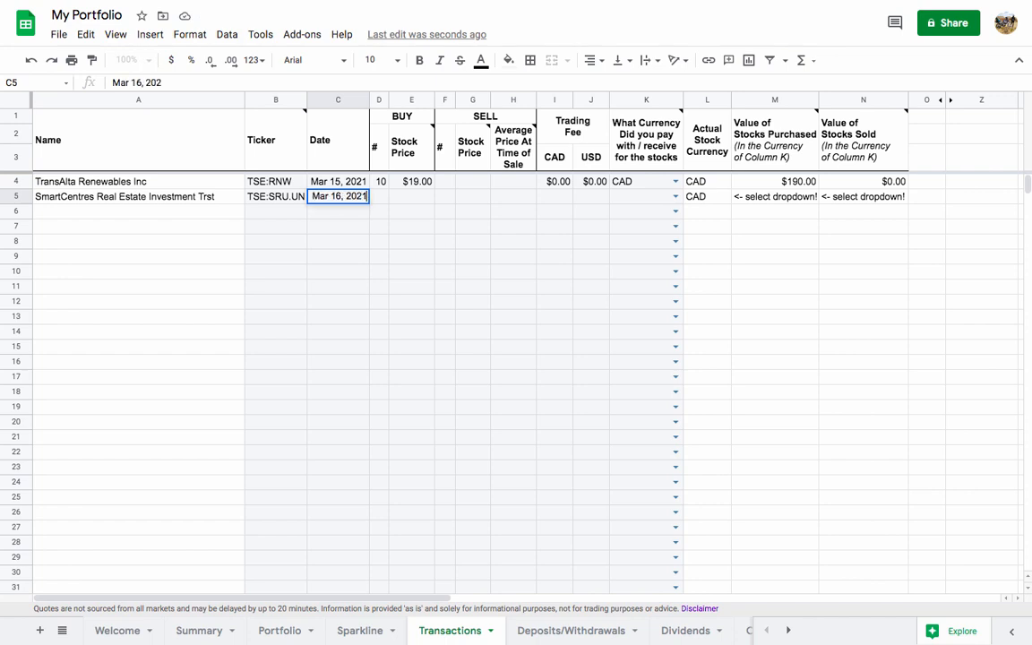
{"action": "key", "text": "Return"}
Record the row 5 TSE:SRU.UN purchase as 10 shares bought at a stock price of 25
{"action": "left_click", "coordinate": [378, 199]}
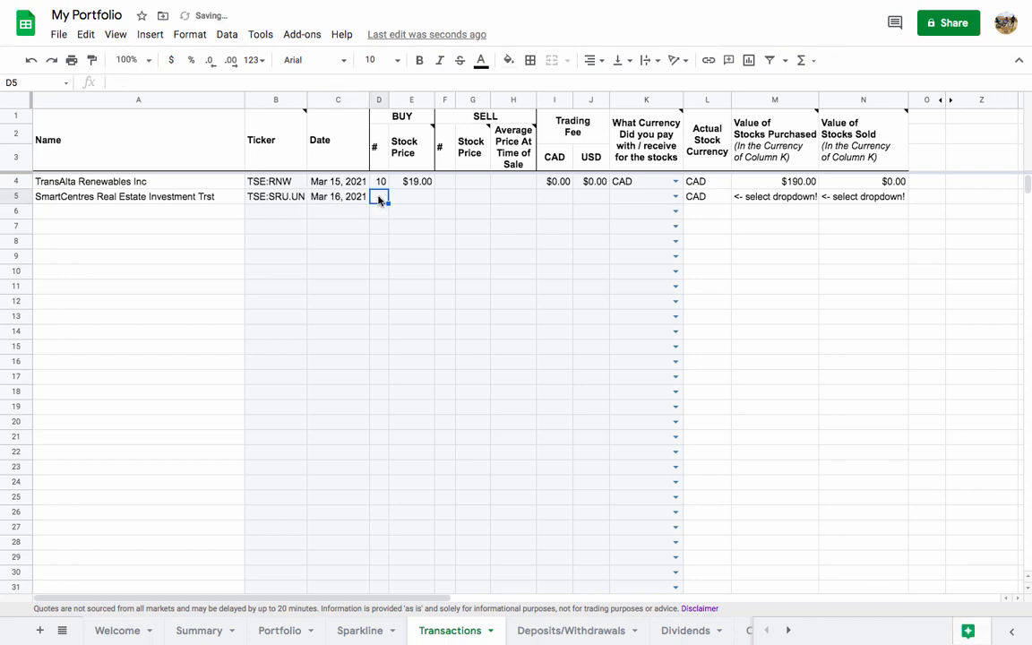
{"action": "type", "text": "10"}
{"action": "key", "text": "Tab"}
{"action": "type", "text": "25"}
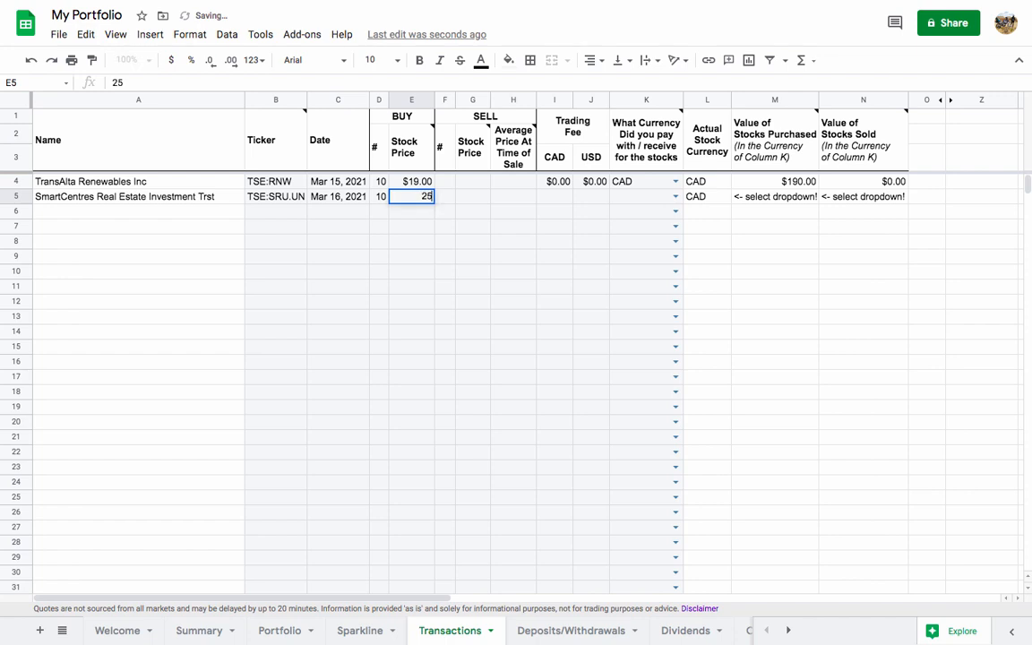
{"action": "key", "text": "Return"}
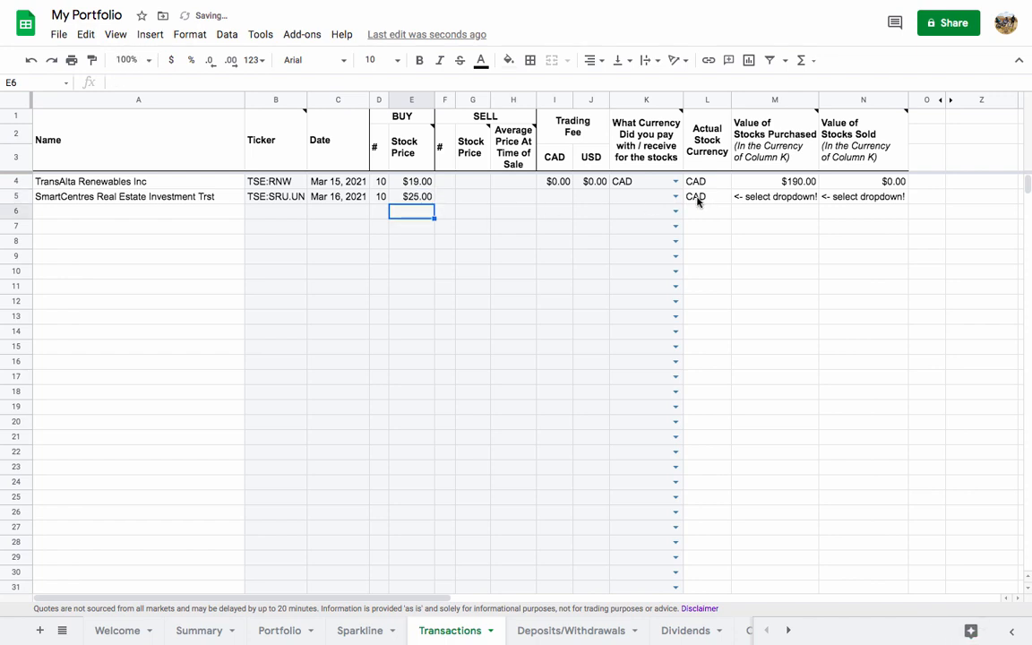
Set the row 5 trading fees to 0 in both CAD and USD, and choose CAD as the currency paid with
{"action": "left_click", "coordinate": [556, 197]}
{"action": "type", "text": "0"}
{"action": "key", "text": "Tab"}
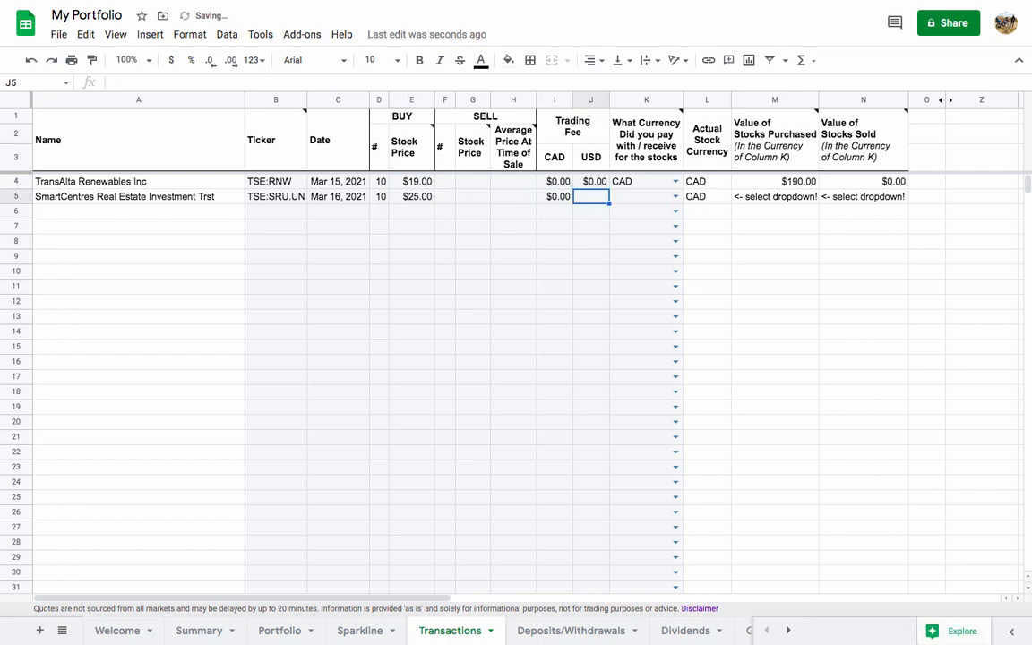
{"action": "type", "text": "0"}
{"action": "key", "text": "Tab"}
{"action": "left_click", "coordinate": [677, 196]}
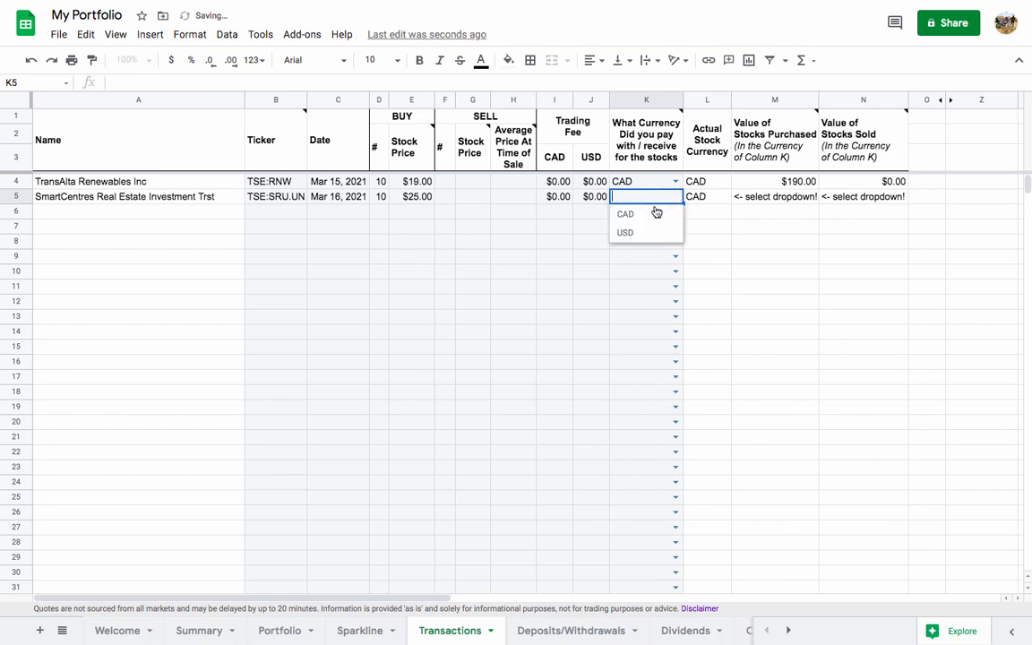
{"action": "left_click", "coordinate": [657, 211]}
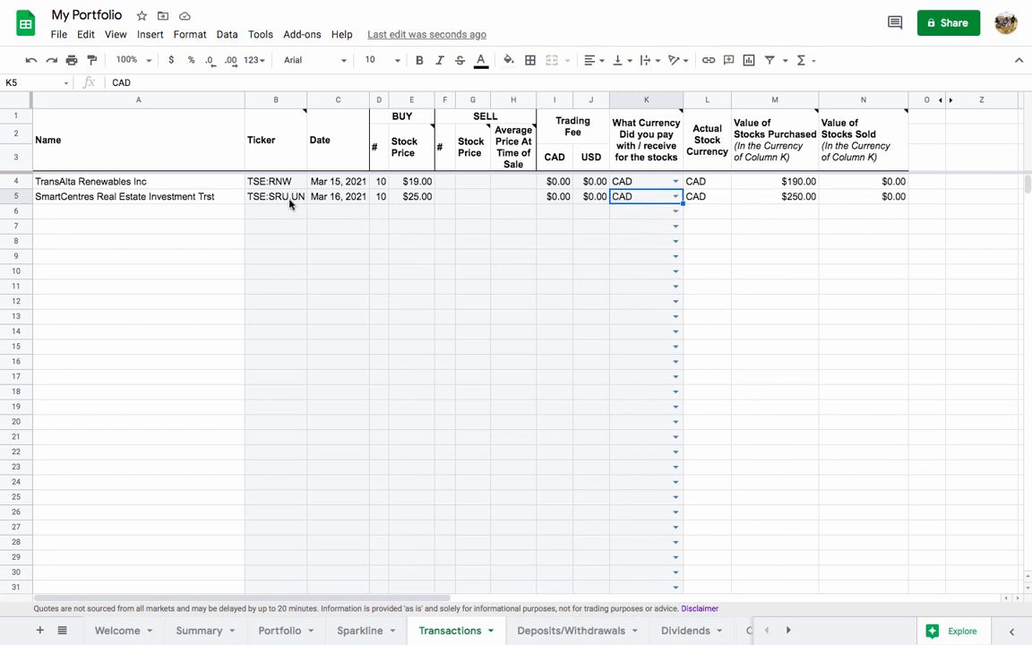
On the Portfolio sheet, add holding number 2 in row 3 with the ticker TSE:SRU.UN and the sector Real Estate
{"action": "left_click", "coordinate": [281, 631]}
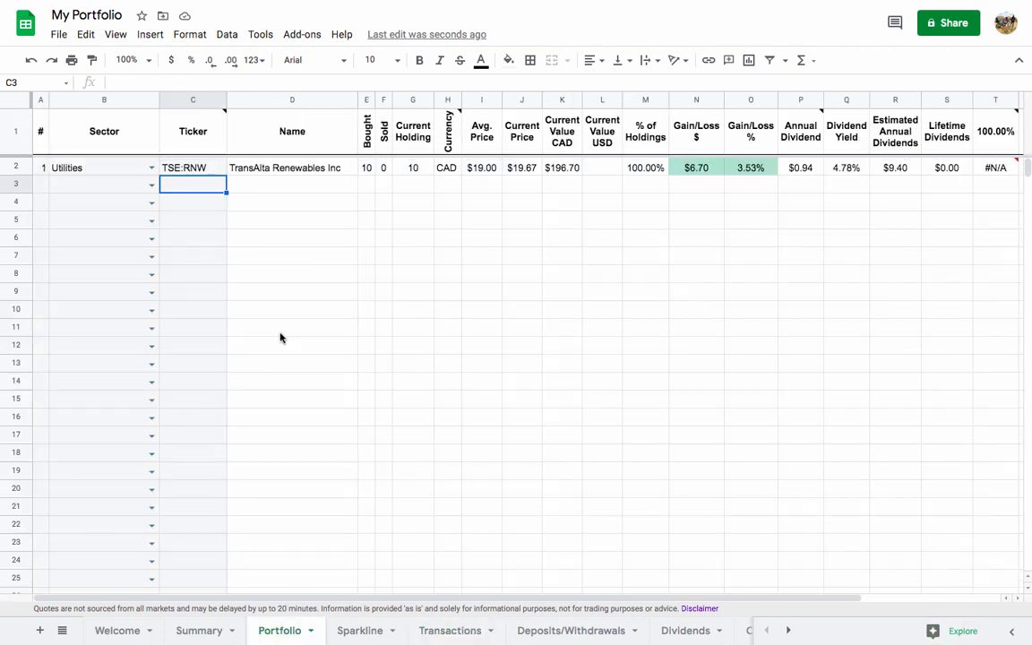
{"action": "left_click", "coordinate": [40, 183]}
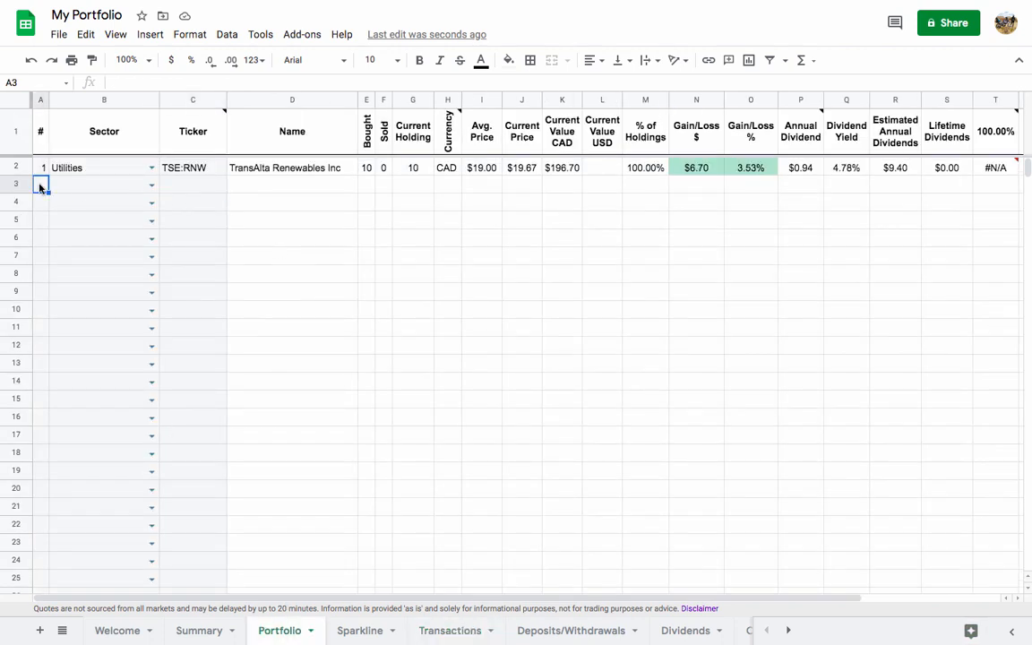
{"action": "type", "text": "2"}
{"action": "left_click", "coordinate": [183, 190]}
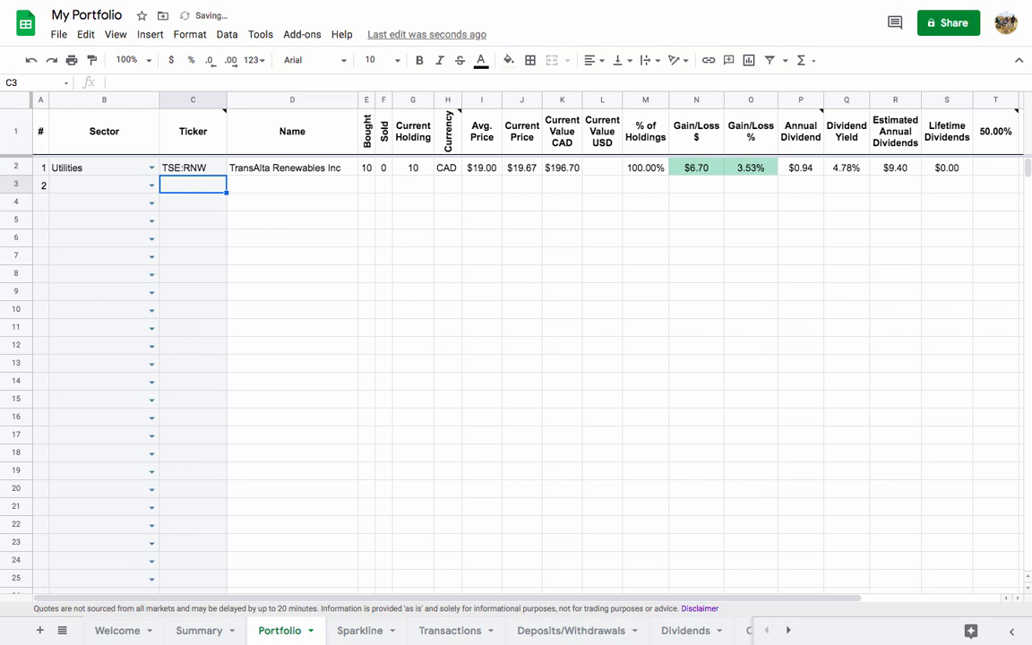
{"action": "type", "text": "TSE:SRU.UN"}
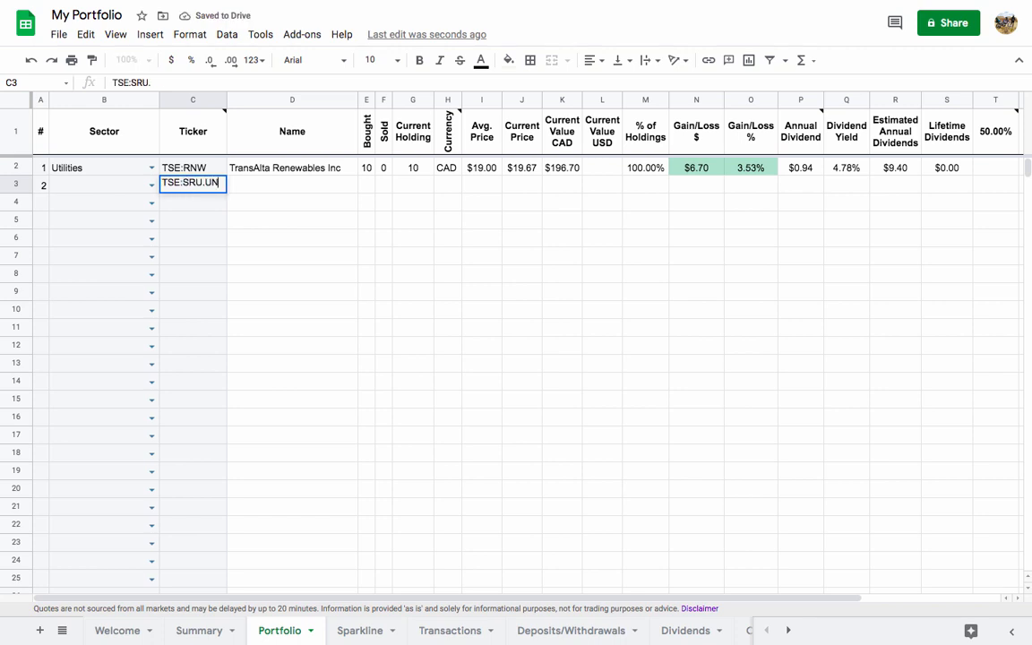
{"action": "key", "text": "Return"}
{"action": "left_click", "coordinate": [151, 186]}
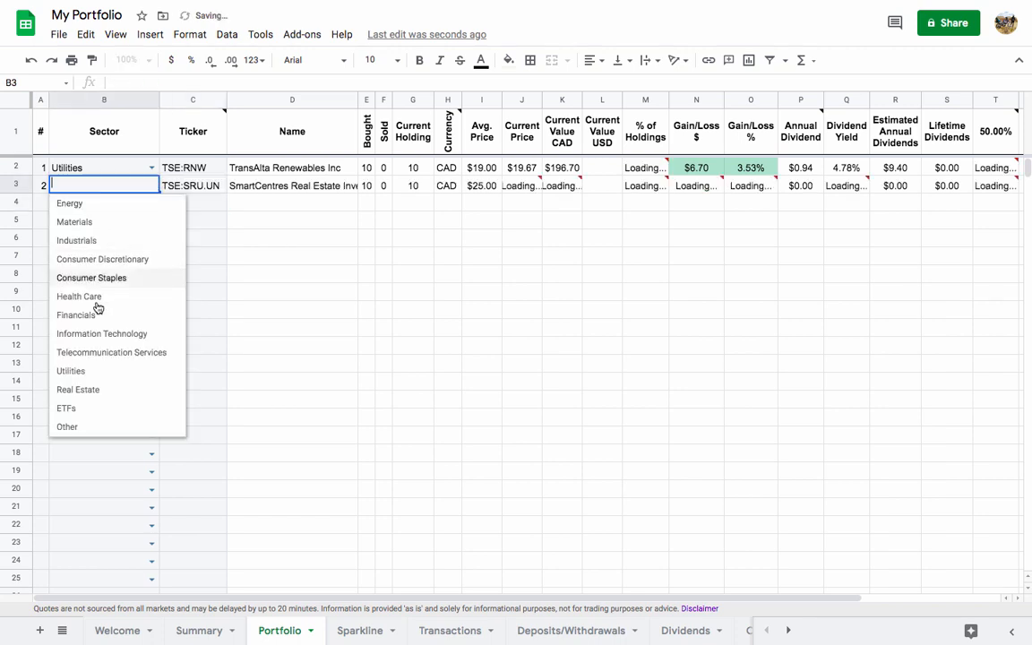
{"action": "left_click", "coordinate": [95, 391]}
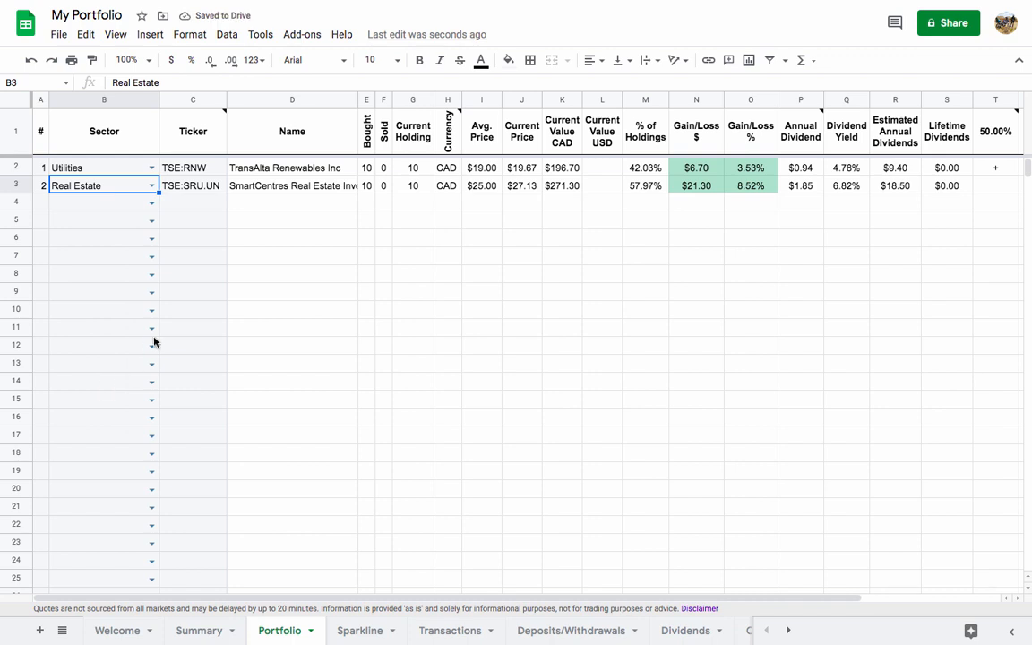
Examine the average price, current price, gain/loss and annual dividend cells of the two holdings
{"action": "left_click", "coordinate": [481, 170]}
{"action": "left_click", "coordinate": [482, 181]}
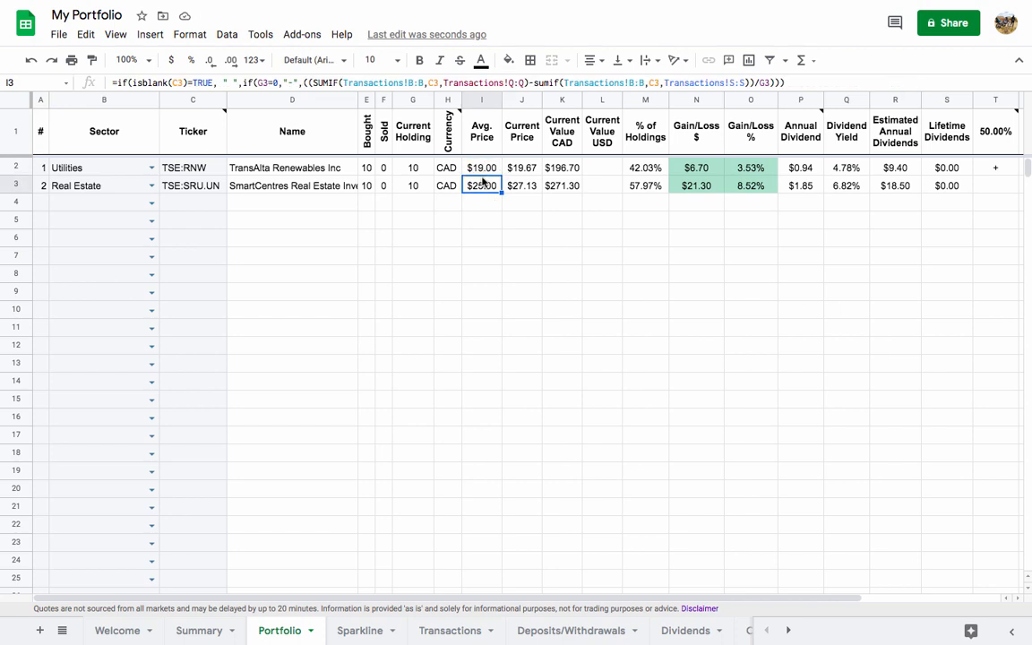
{"action": "left_click", "coordinate": [481, 169]}
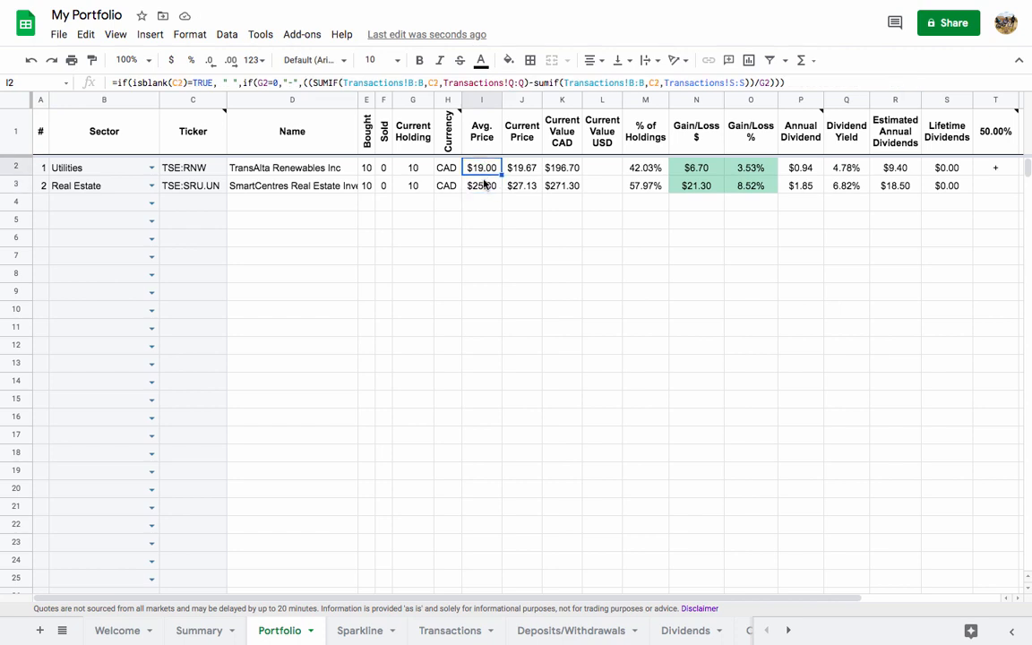
{"action": "left_click", "coordinate": [484, 185]}
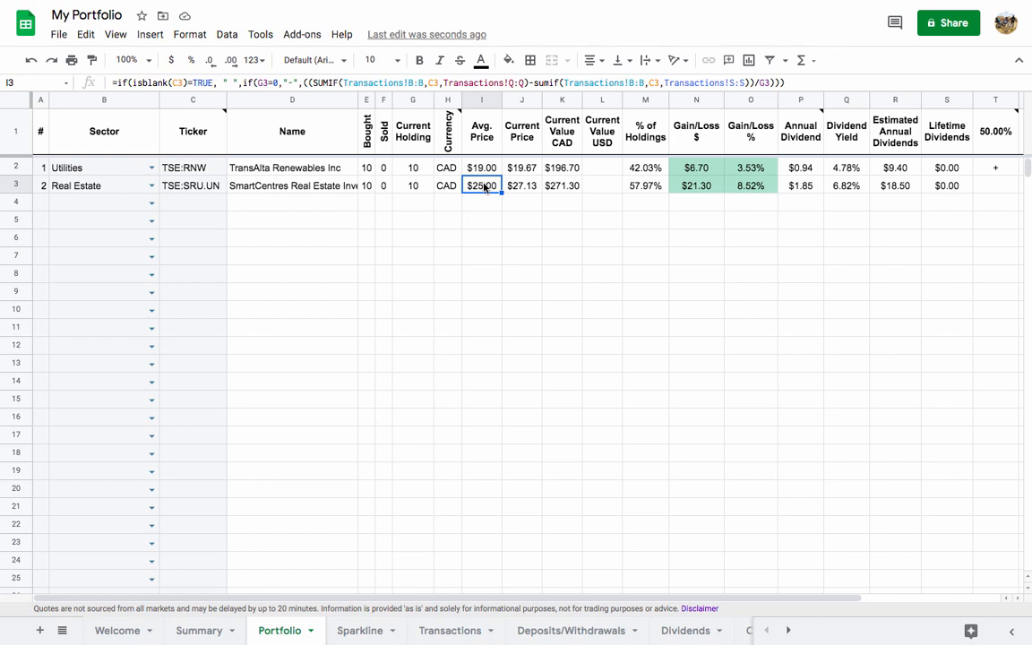
{"action": "left_click", "coordinate": [521, 184]}
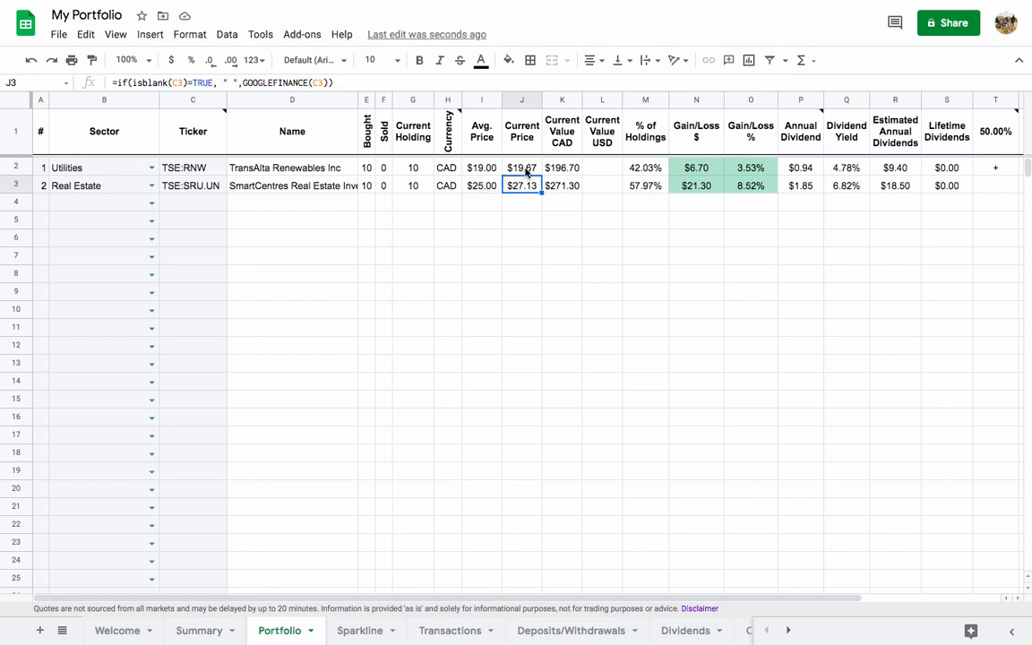
{"action": "left_click", "coordinate": [524, 168]}
{"action": "left_click", "coordinate": [691, 169]}
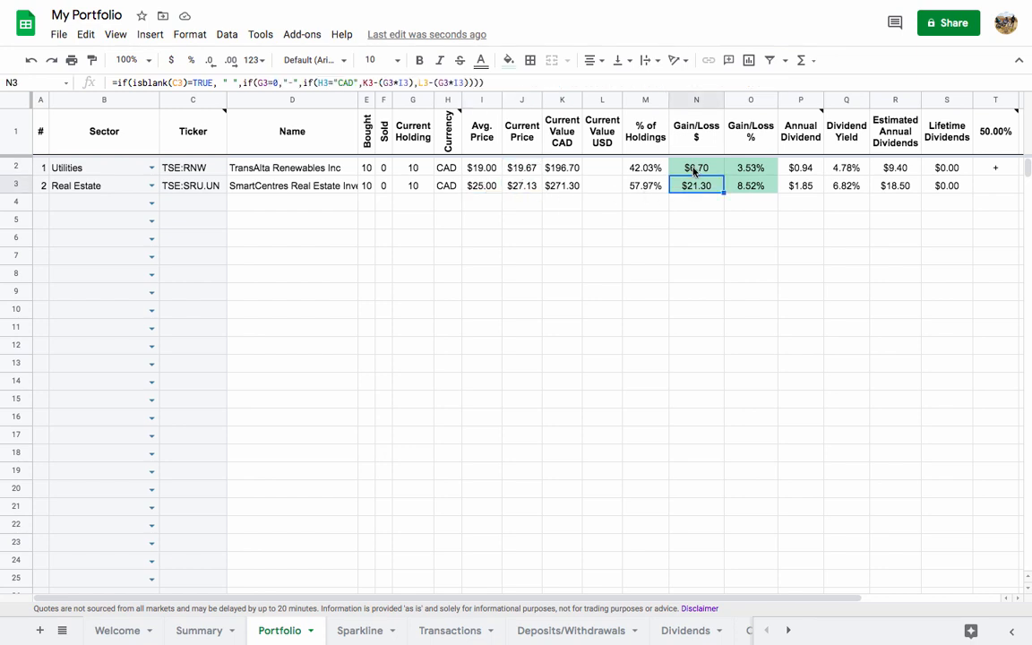
{"action": "left_click", "coordinate": [695, 187]}
{"action": "left_click", "coordinate": [798, 186]}
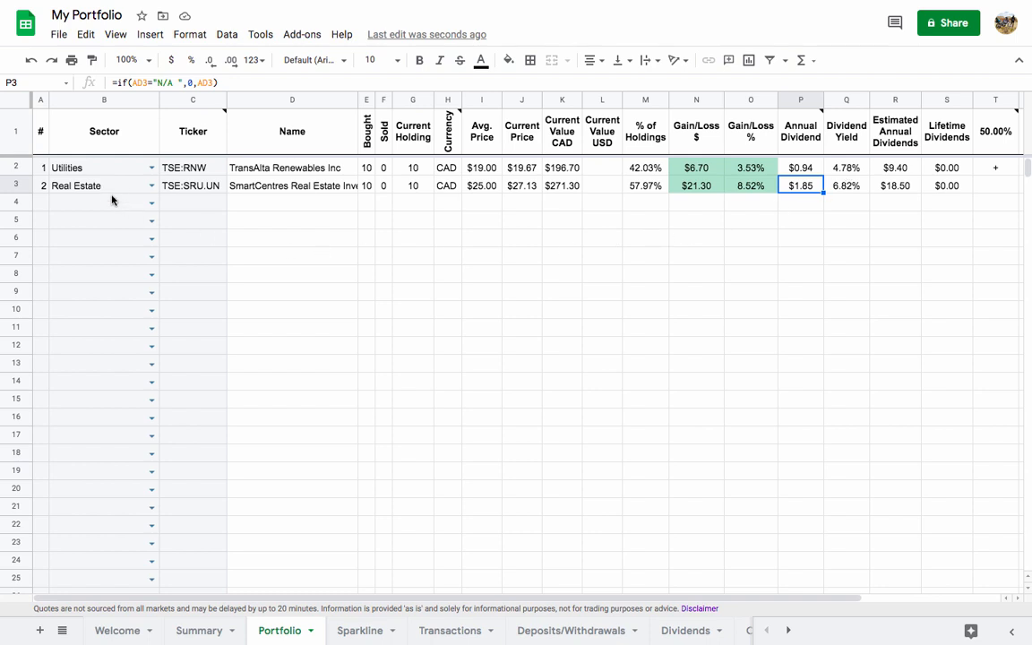
Look over the Portfolio input columns and the Sparkline, Transactions and Deposits/Withdrawals sheets
{"action": "left_click_drag", "start_coordinate": [40, 167], "coordinate": [198, 331]}
{"action": "left_click", "coordinate": [279, 208]}
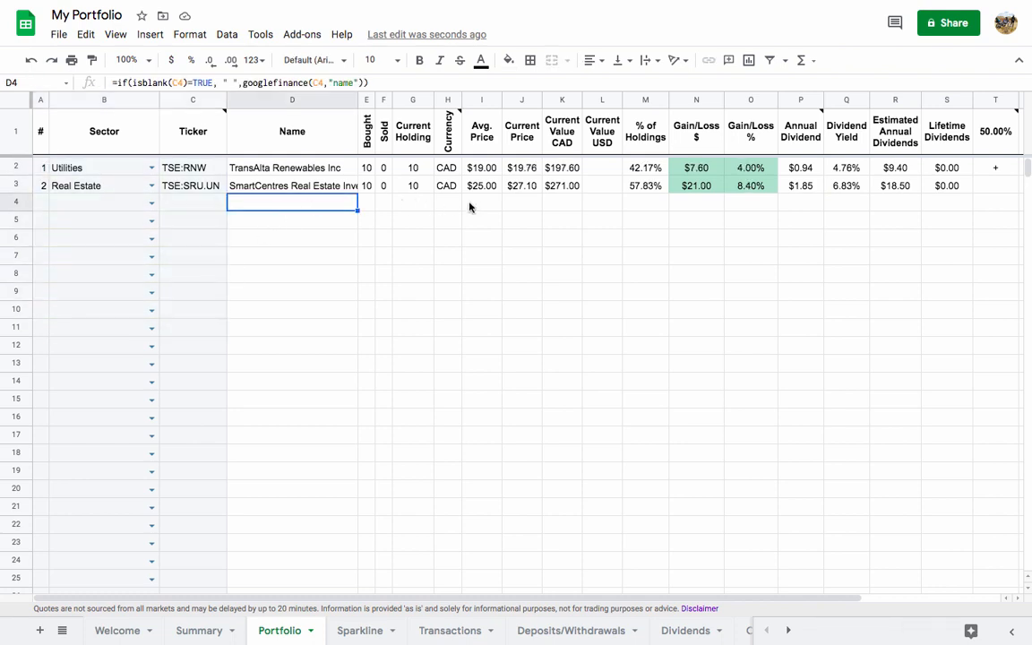
{"action": "left_click", "coordinate": [105, 204]}
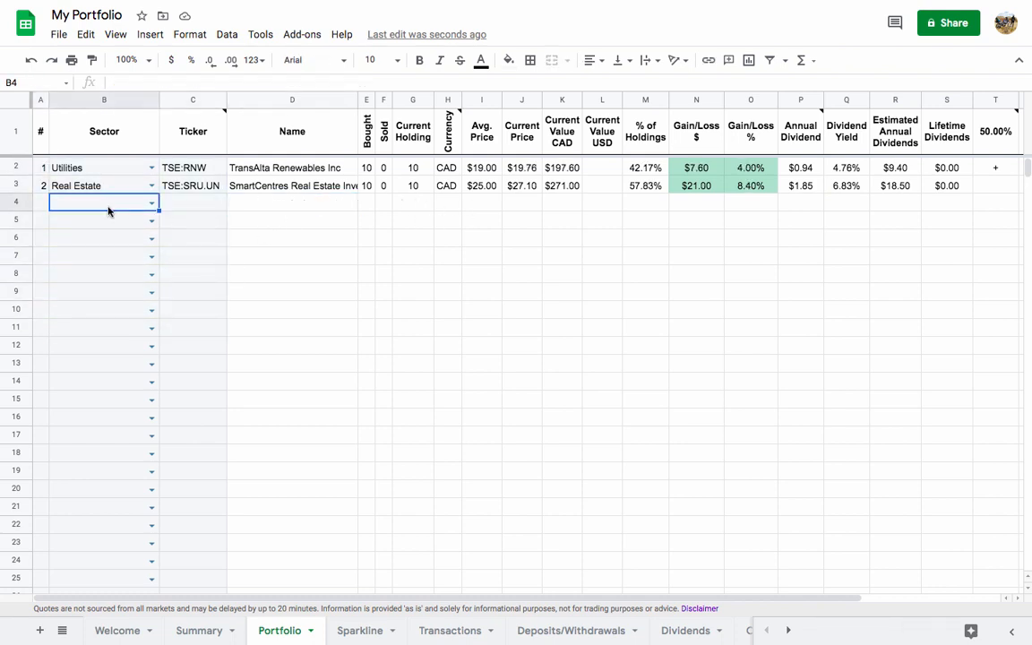
{"action": "left_click", "coordinate": [362, 629]}
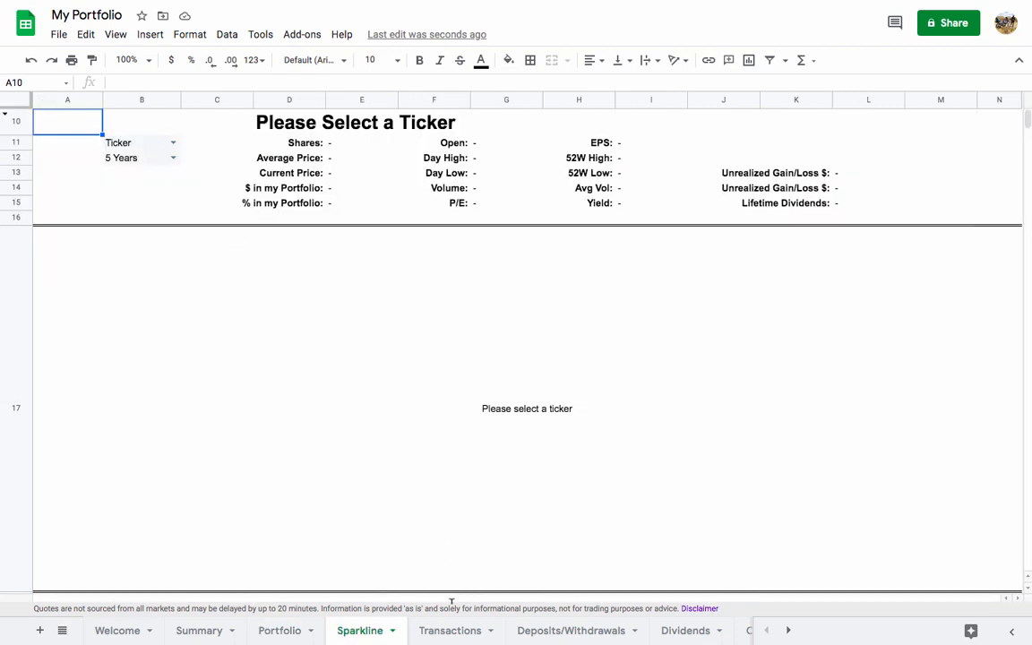
{"action": "left_click", "coordinate": [451, 632]}
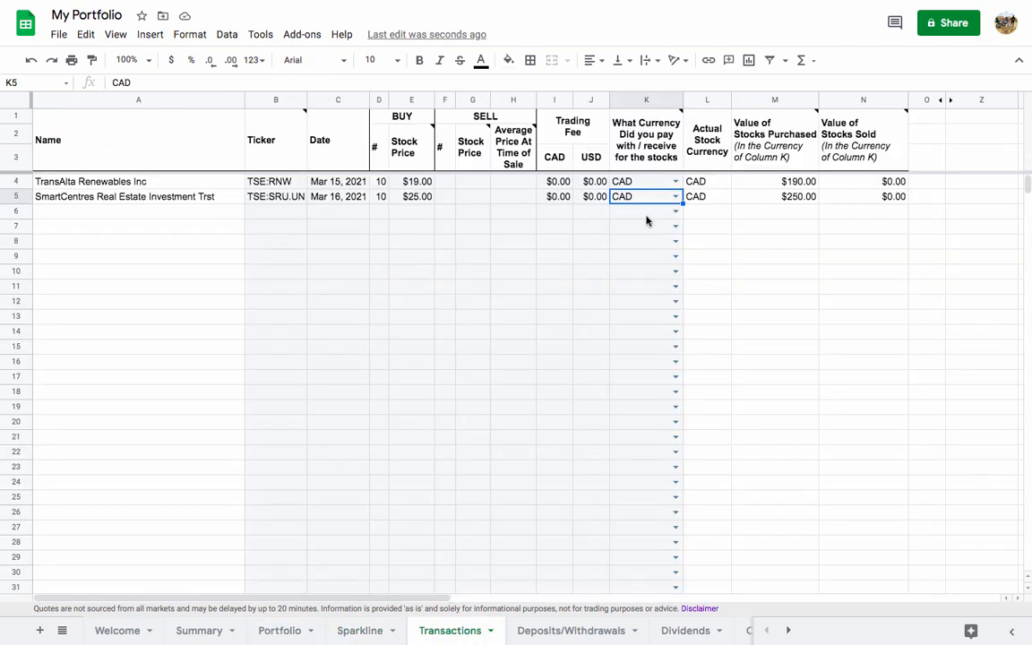
{"action": "left_click", "coordinate": [565, 630]}
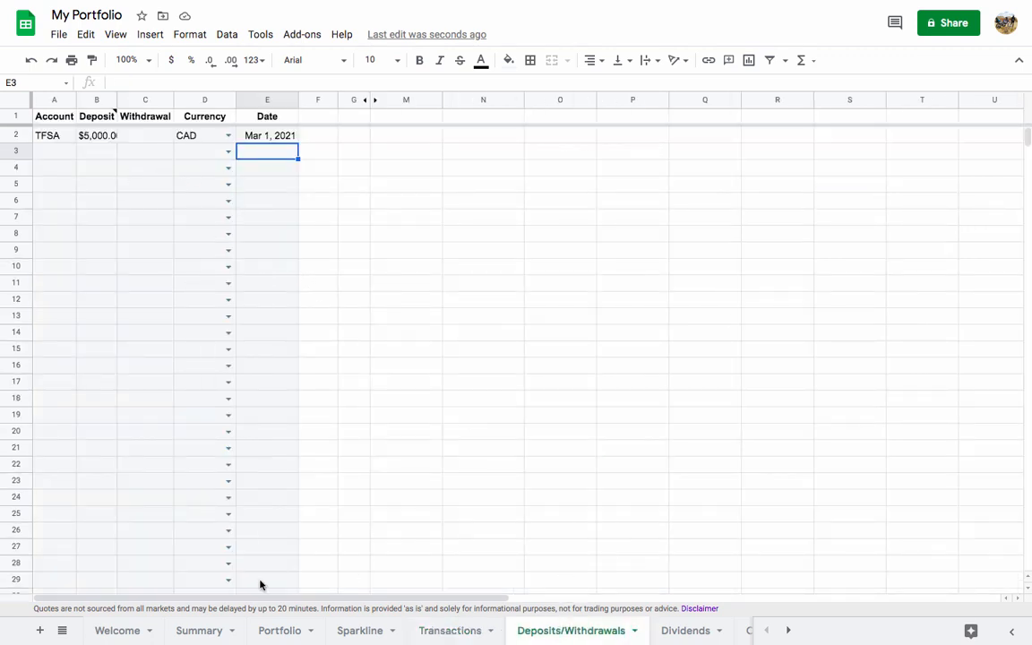
On the Transactions sheet, enter the ticker TSE:RNW in row 6 with the date Mar 20, 2021
{"action": "left_click", "coordinate": [448, 631]}
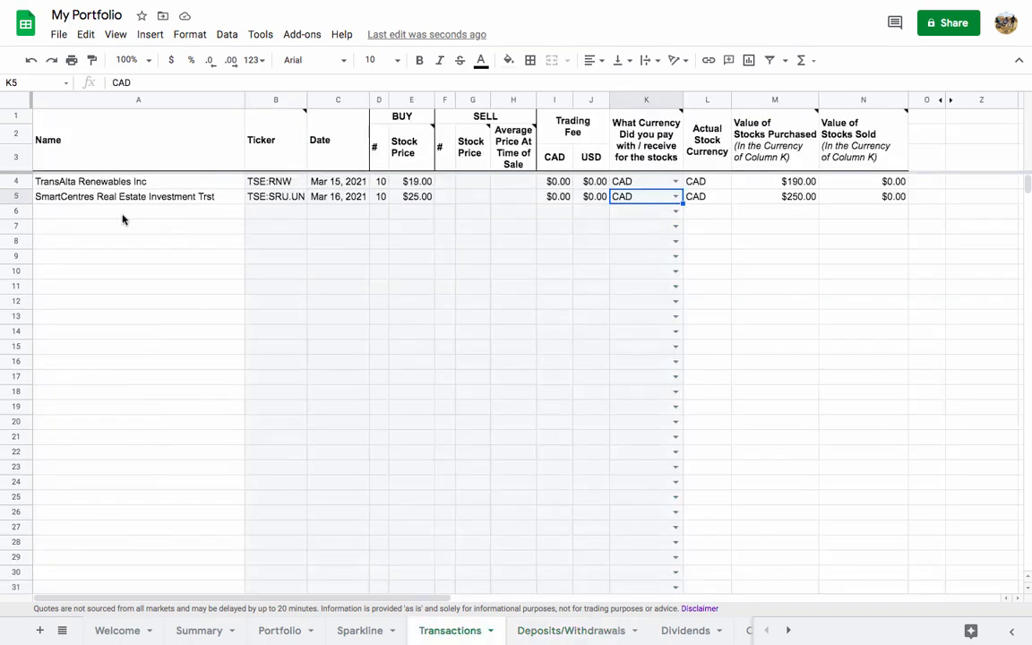
{"action": "left_click", "coordinate": [267, 216]}
{"action": "type", "text": "TSE"}
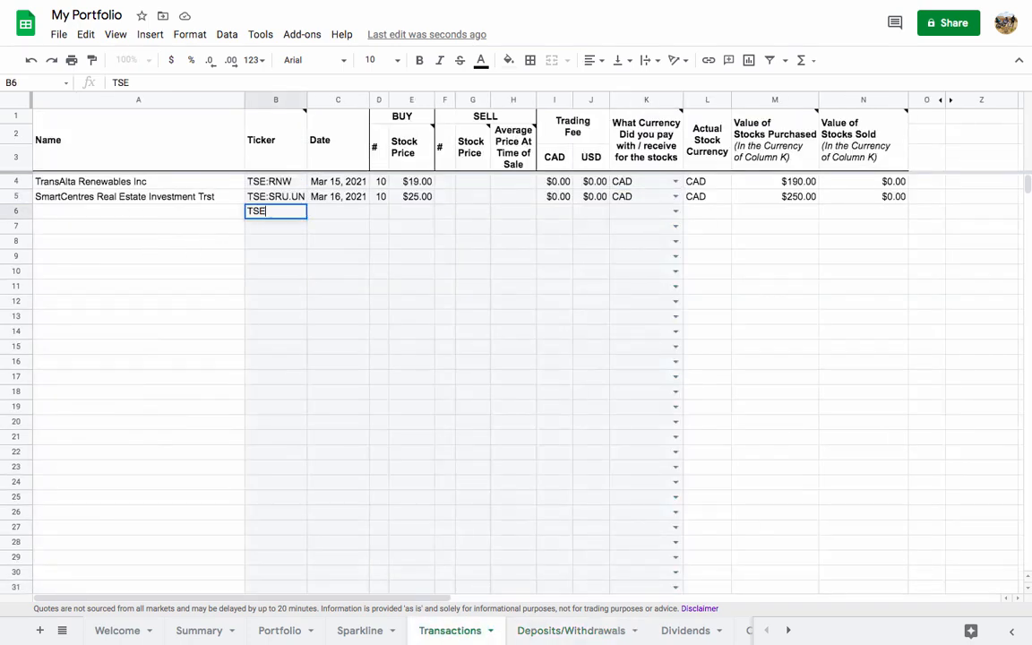
{"action": "type", "text": ":RNW"}
{"action": "key", "text": "Tab"}
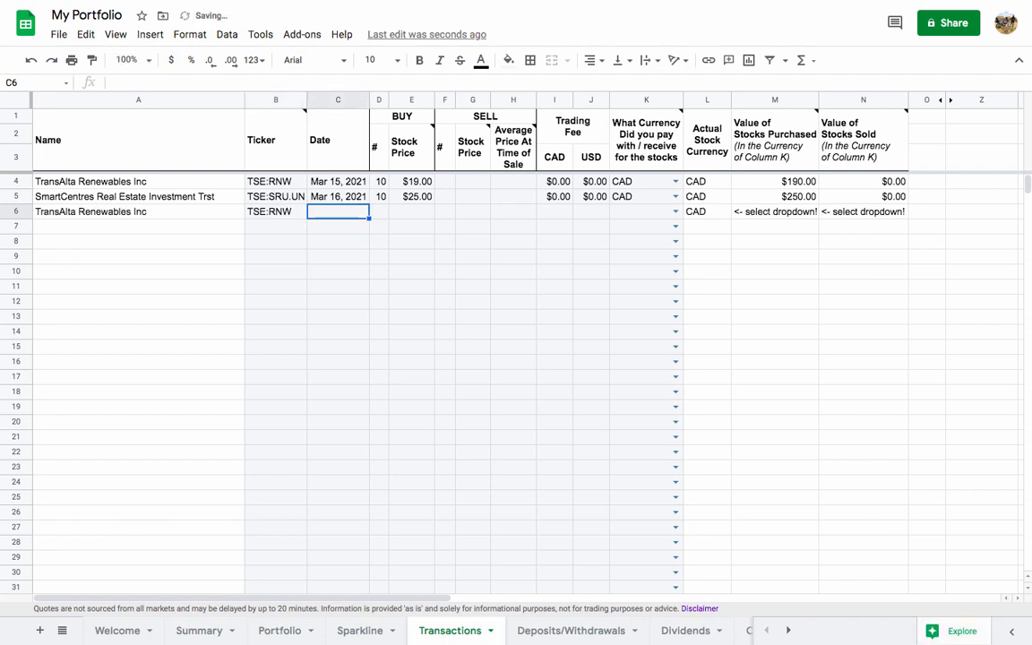
{"action": "type", "text": "Mar 20"}
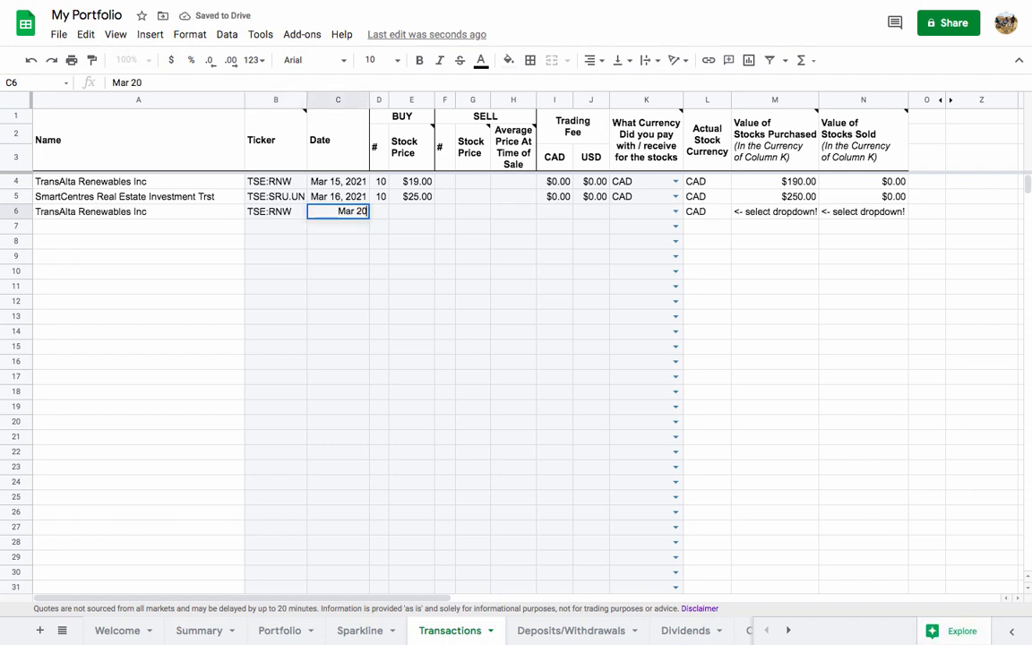
{"action": "type", "text": ", 2021"}
{"action": "key", "text": "Tab"}
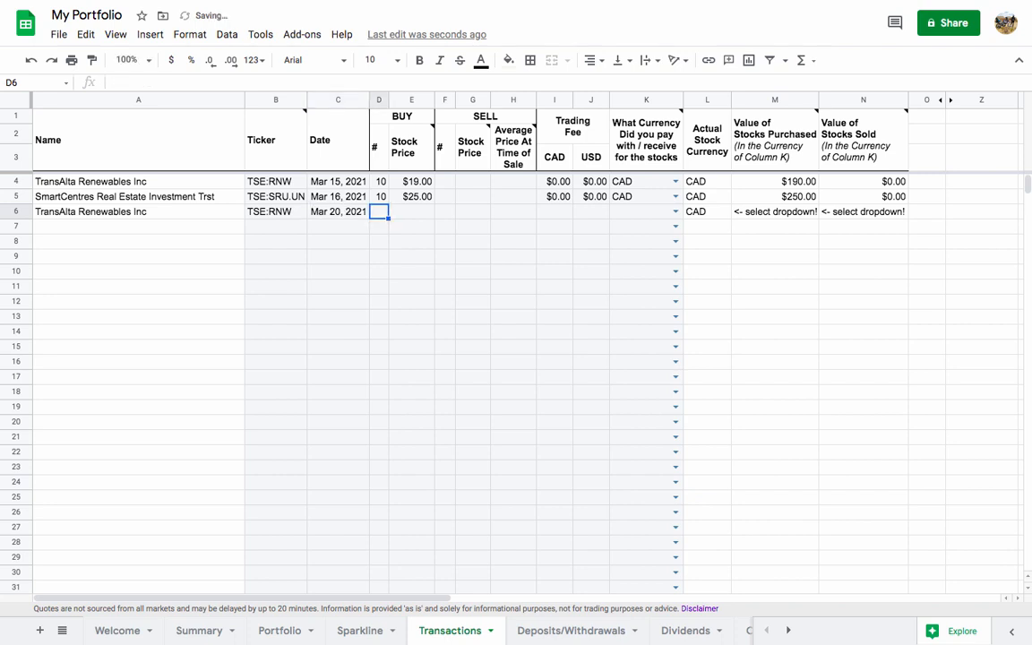
Record the row 6 TSE:RNW purchase as 10 shares bought at a stock price of 15
{"action": "type", "text": "10"}
{"action": "key", "text": "Tab"}
{"action": "type", "text": "1"}
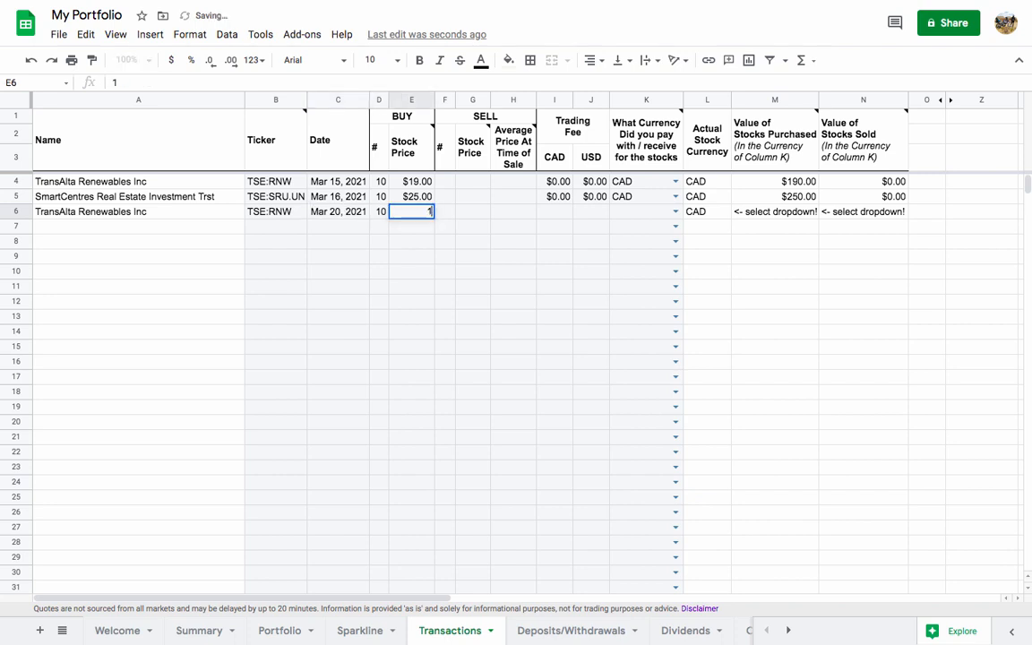
{"action": "type", "text": "5"}
{"action": "key", "text": "Return"}
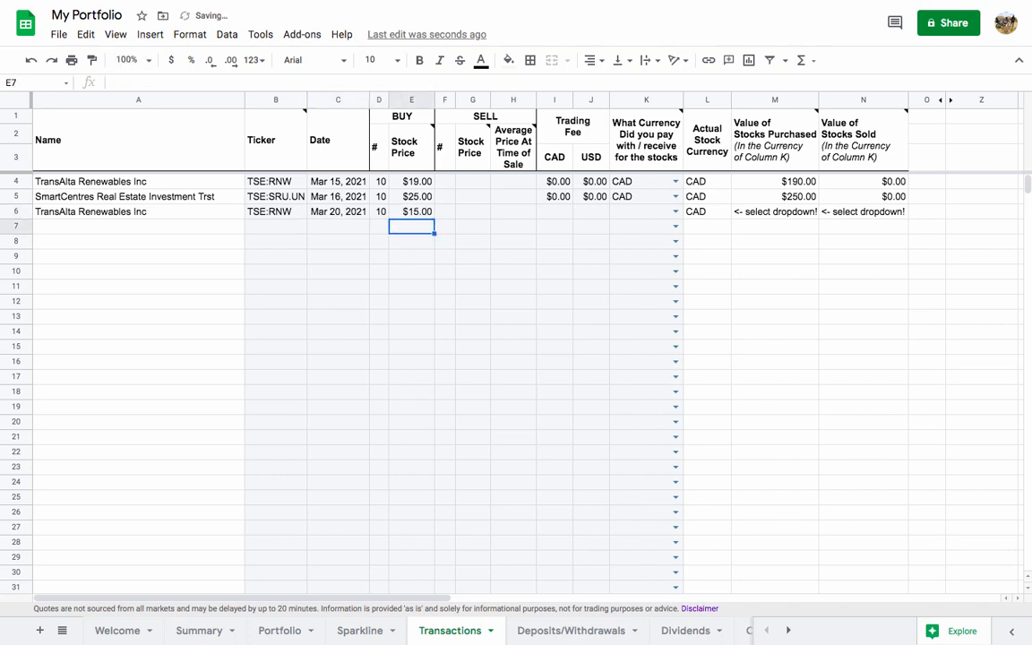
Set the row 6 trading fees to 0 in both CAD and USD and choose CAD as the payment currency
{"action": "left_click", "coordinate": [561, 212]}
{"action": "type", "text": "0"}
{"action": "key", "text": "Tab"}
{"action": "type", "text": "0"}
{"action": "key", "text": "Tab"}
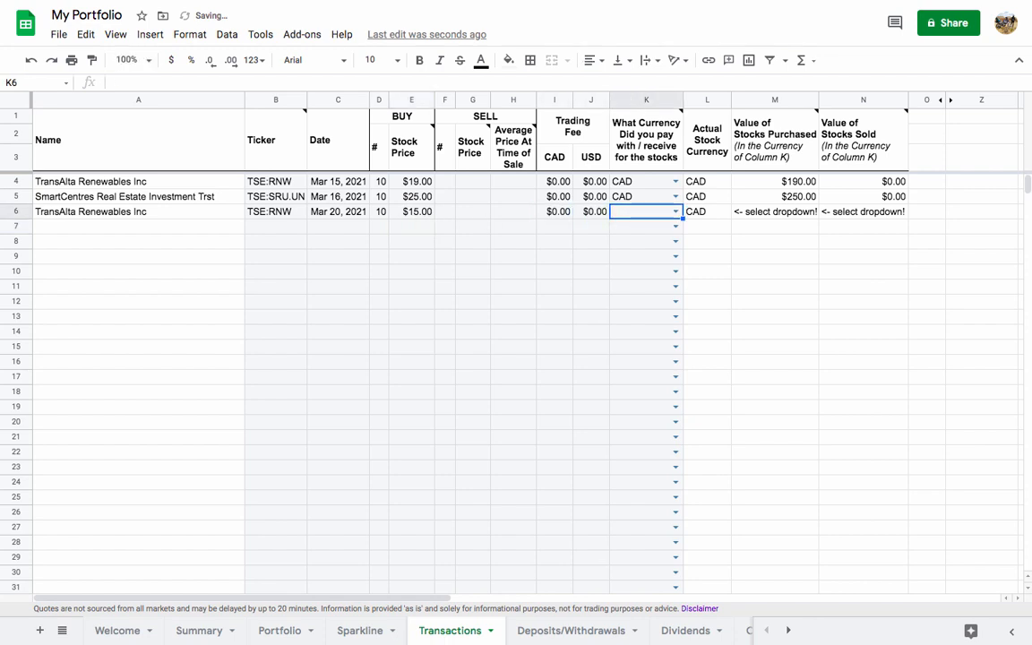
{"action": "left_click", "coordinate": [675, 212]}
{"action": "left_click", "coordinate": [652, 229]}
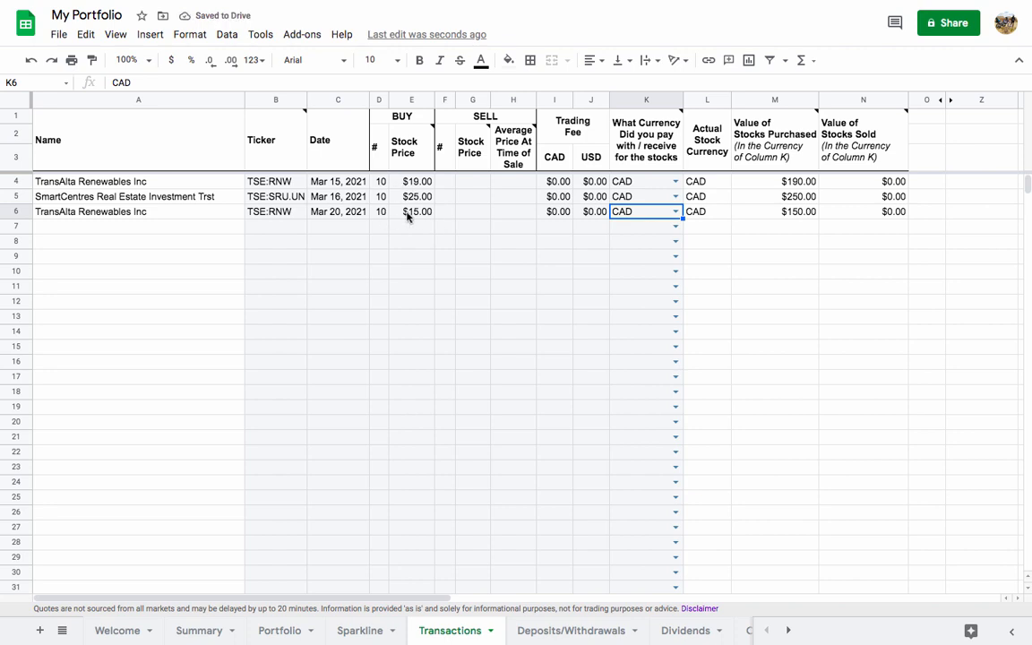
Check the average price of the TSE:RNW holding on the Portfolio sheet
{"action": "left_click", "coordinate": [281, 631]}
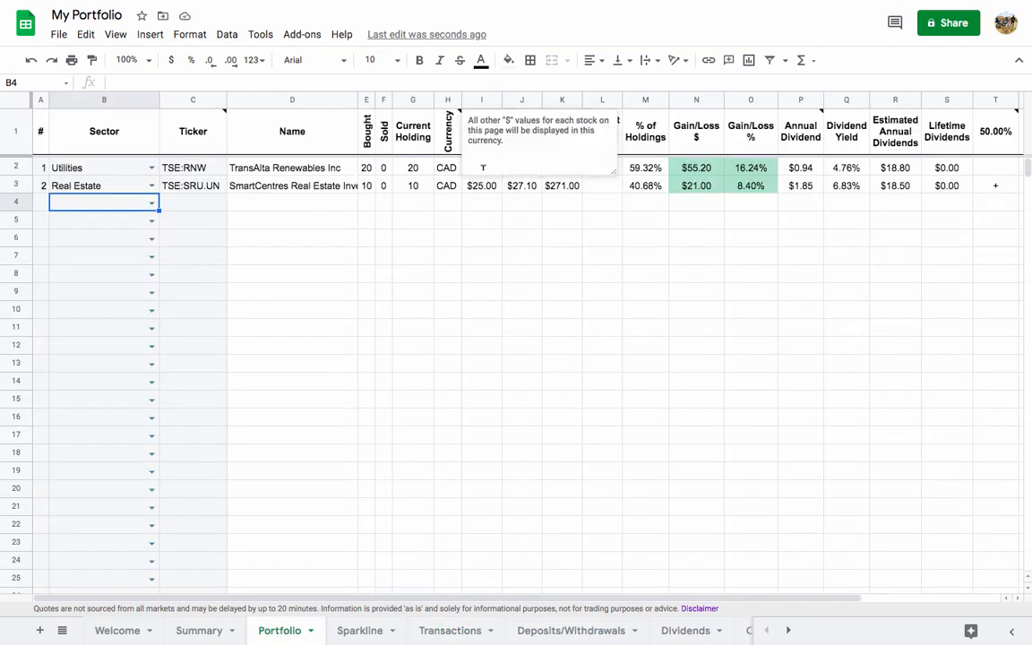
{"action": "left_click", "coordinate": [467, 279]}
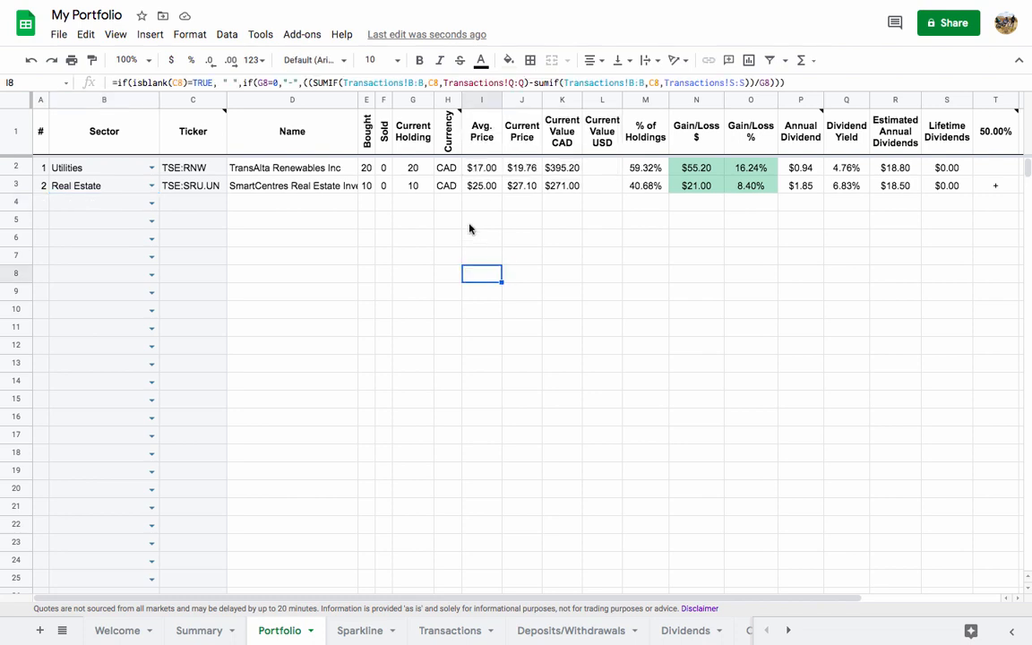
{"action": "left_click", "coordinate": [483, 170]}
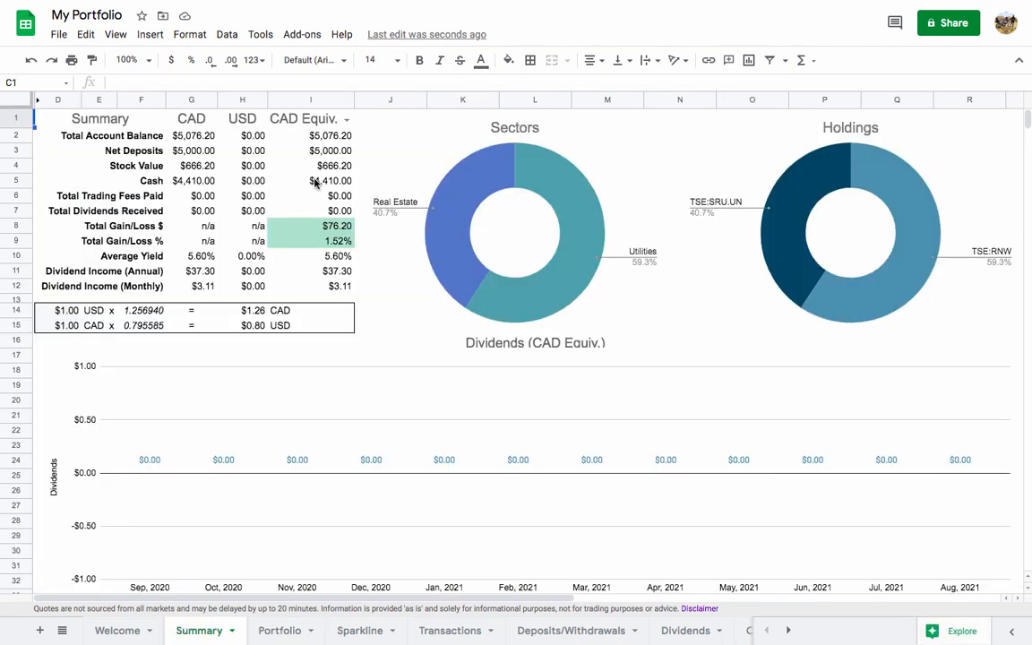
Examine the net deposits, stock value, cash, account balance, gain/loss and trading fee cells on the Summary sheet
{"action": "left_click", "coordinate": [195, 154]}
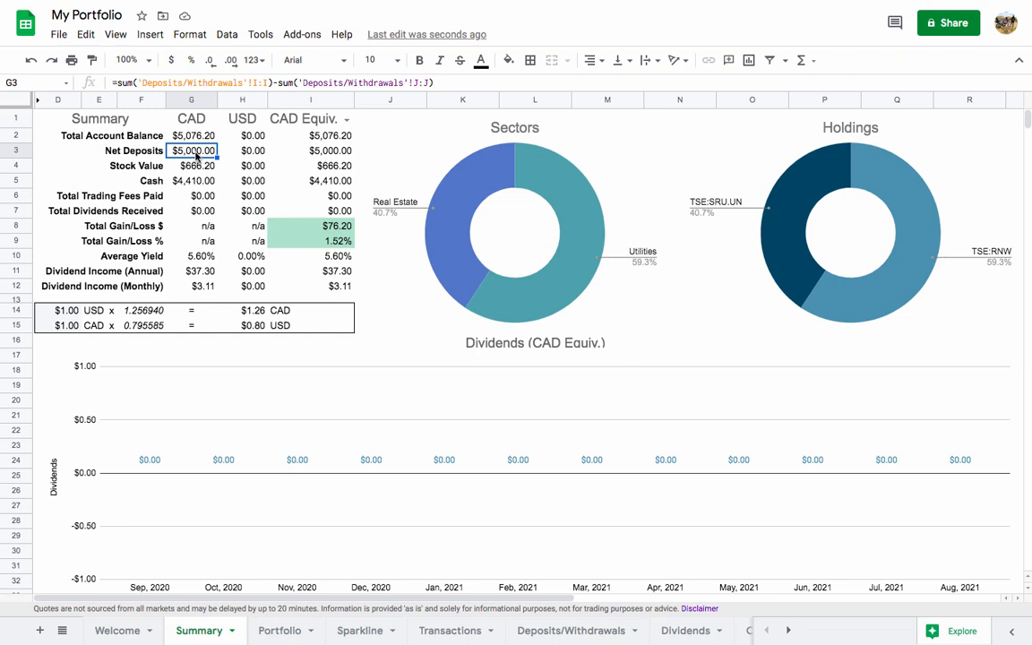
{"action": "left_click", "coordinate": [190, 163]}
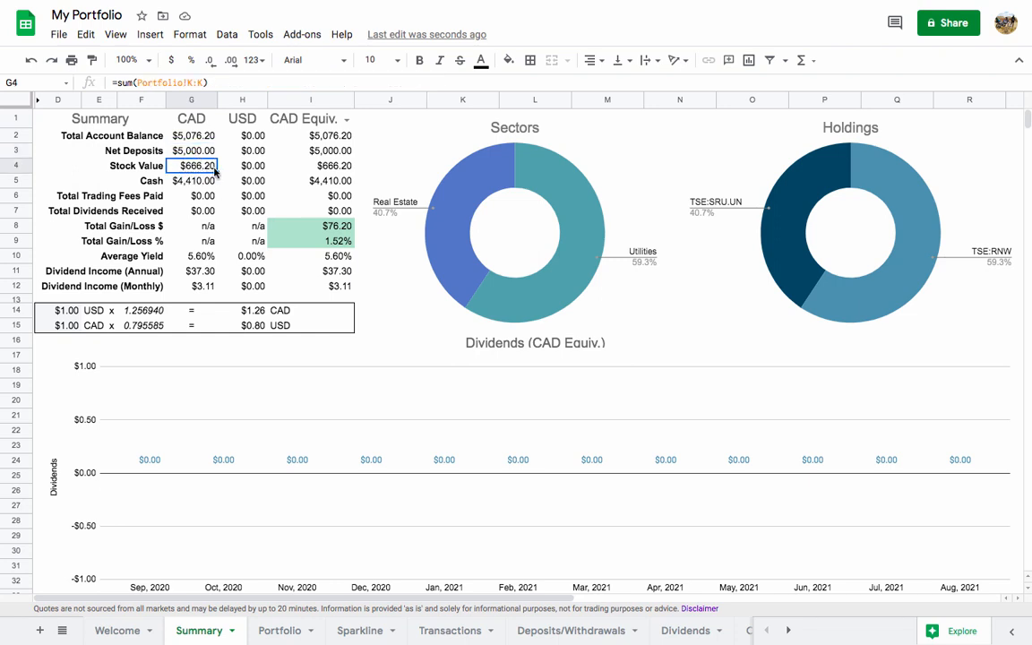
{"action": "left_click", "coordinate": [202, 183]}
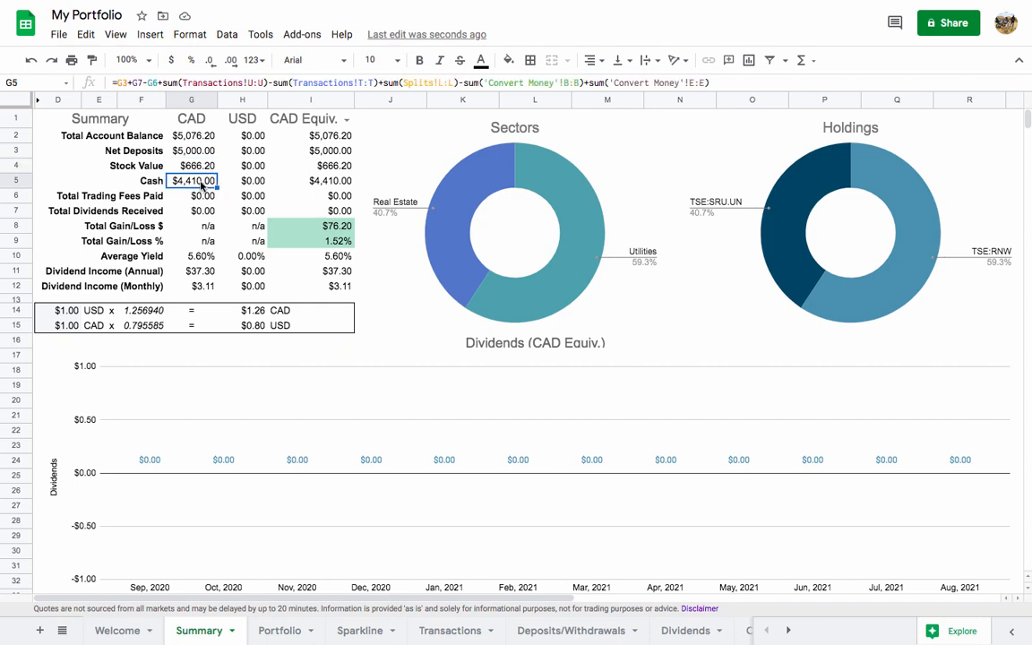
{"action": "left_click", "coordinate": [178, 132]}
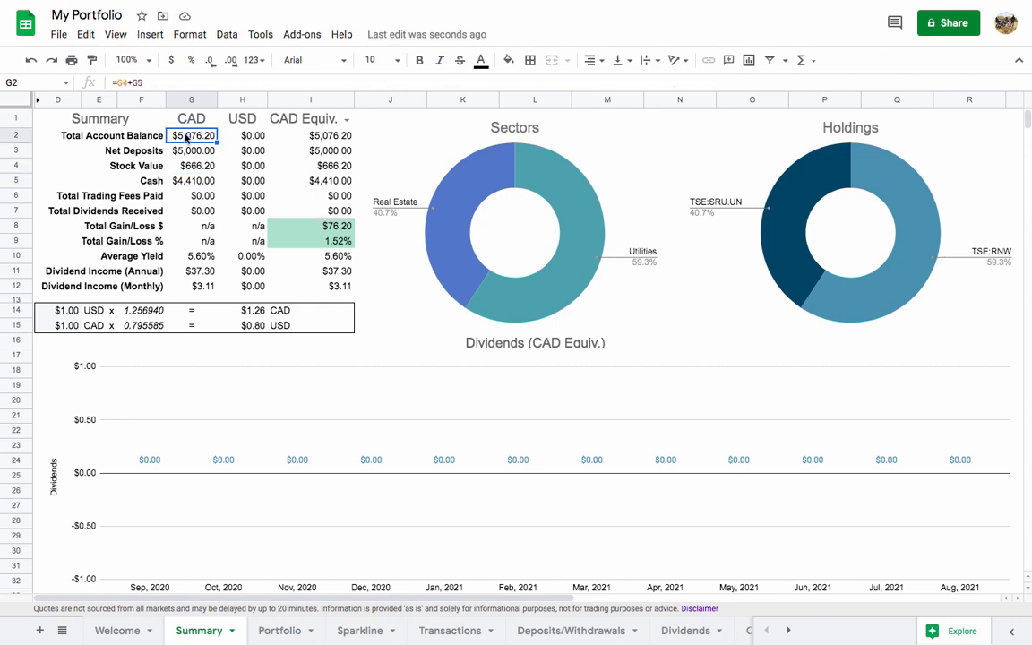
{"action": "left_click", "coordinate": [300, 240]}
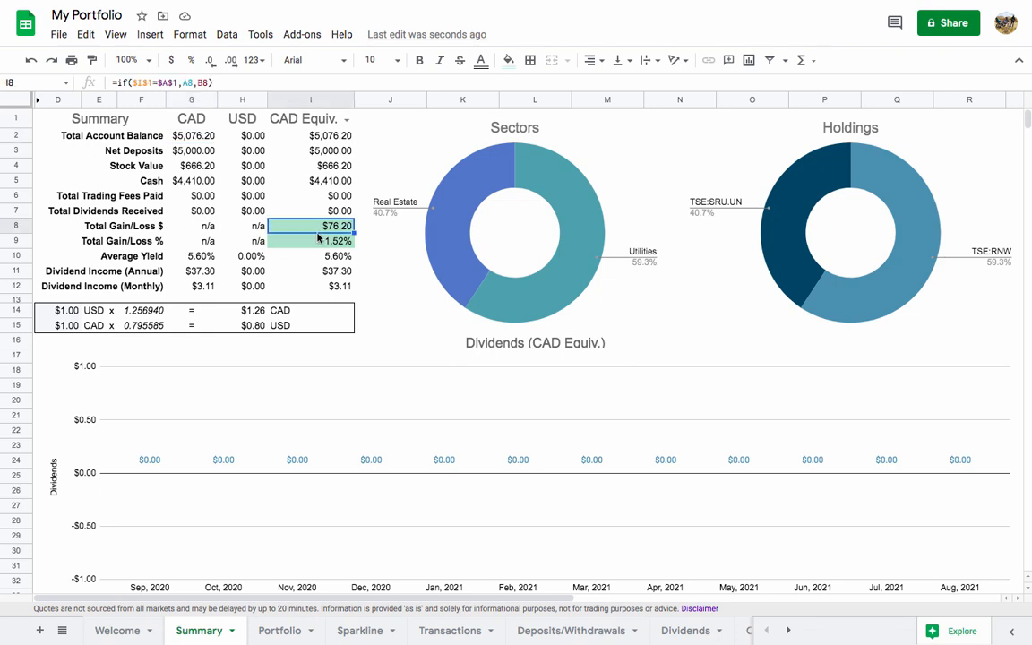
{"action": "left_click", "coordinate": [190, 195]}
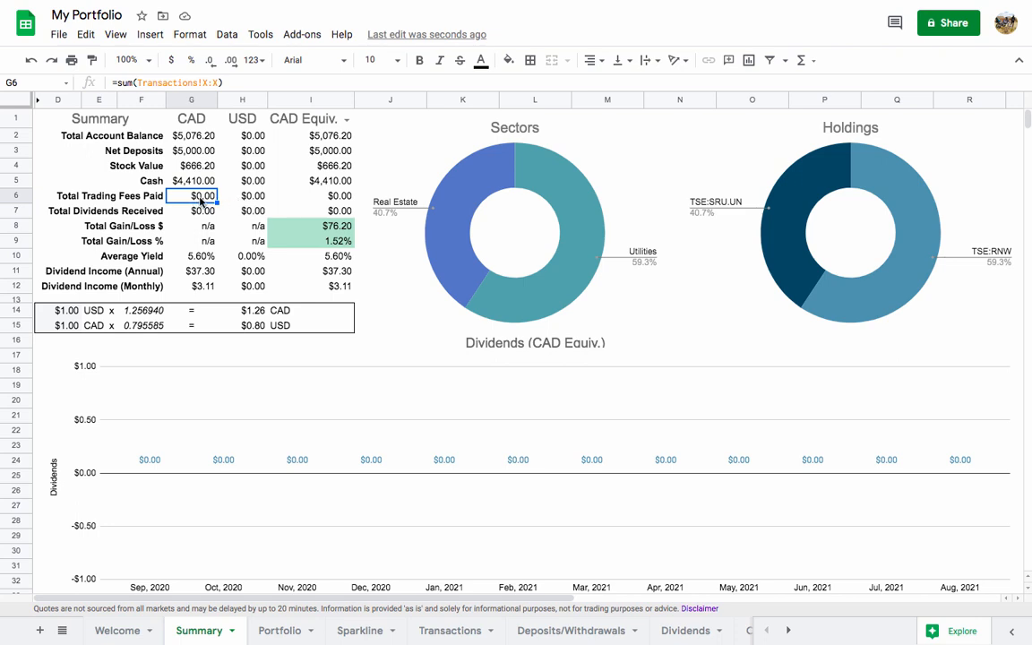
{"action": "left_click", "coordinate": [185, 180]}
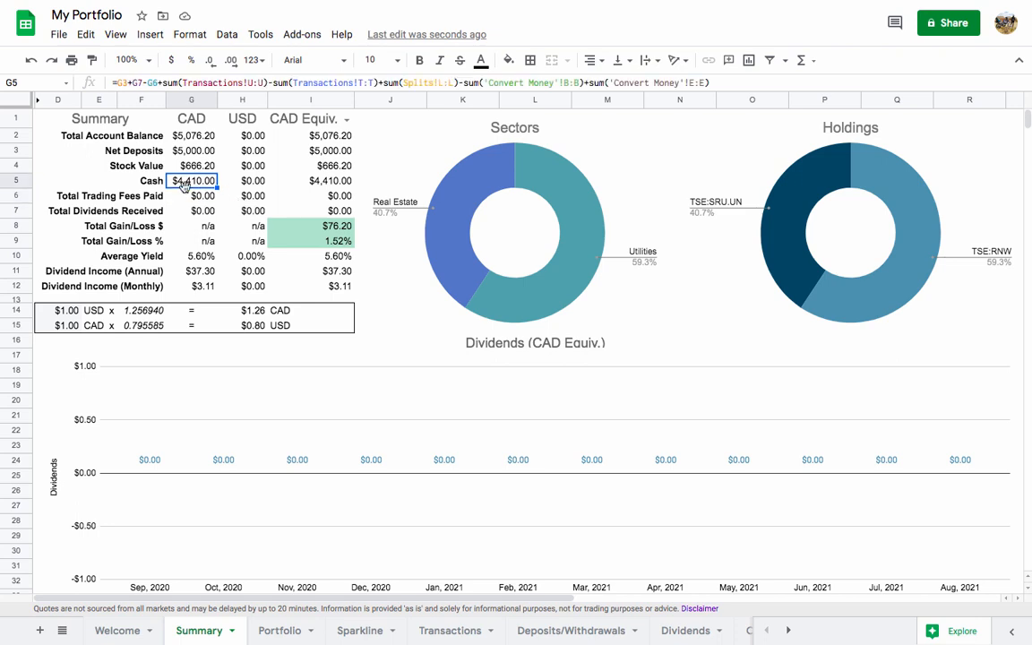
On the Transactions sheet, set the CAD trading fee of the row 6 TSE:RNW purchase to 9.99
{"action": "left_click", "coordinate": [463, 633]}
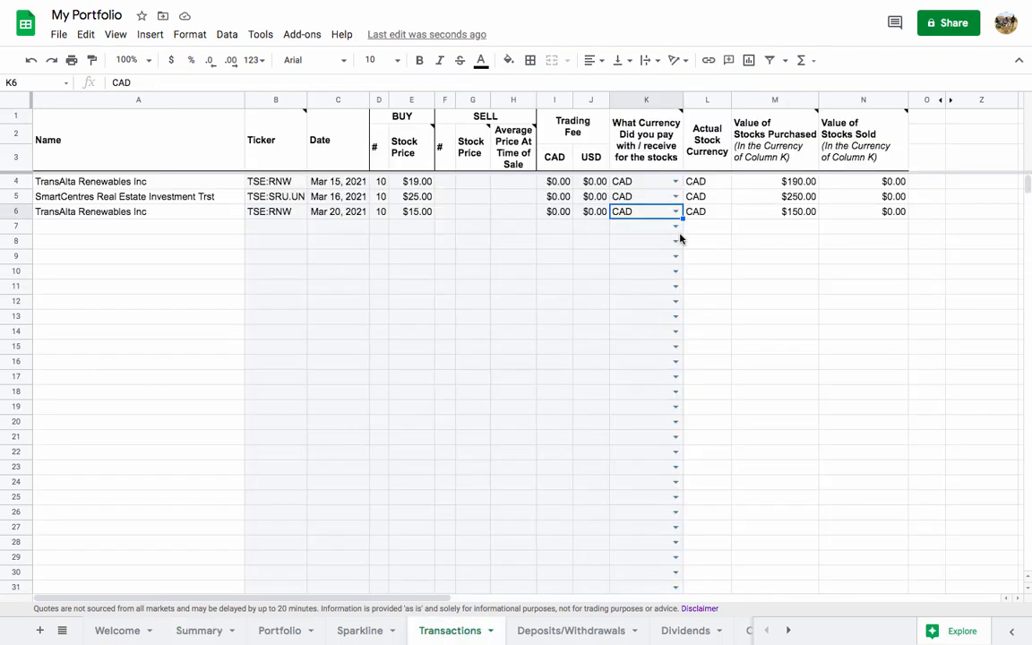
{"action": "left_click", "coordinate": [563, 214]}
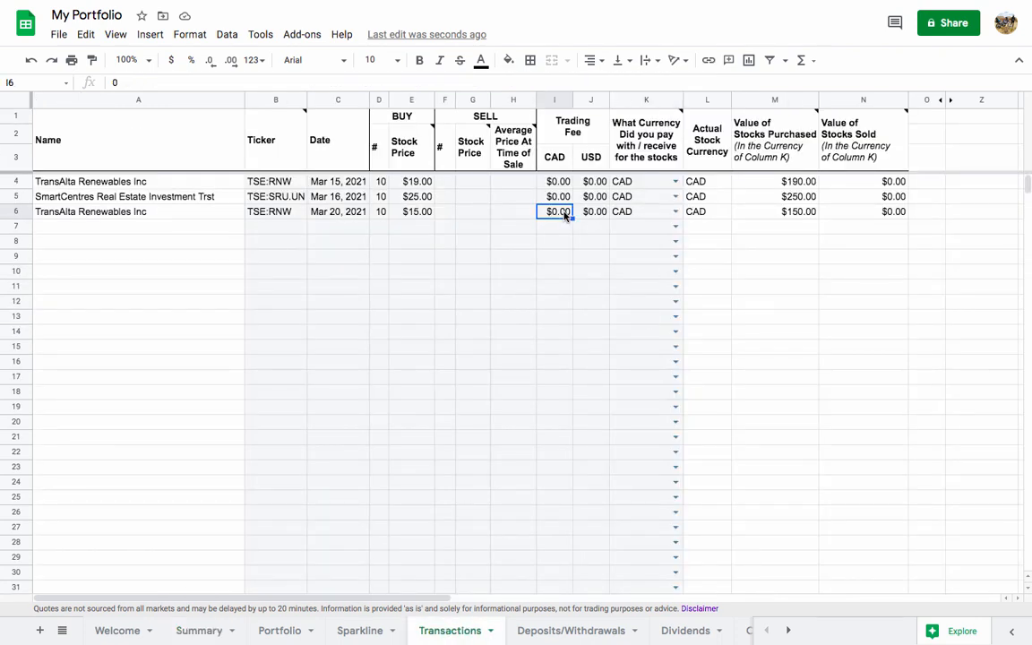
{"action": "type", "text": "9.99"}
{"action": "key", "text": "Return"}
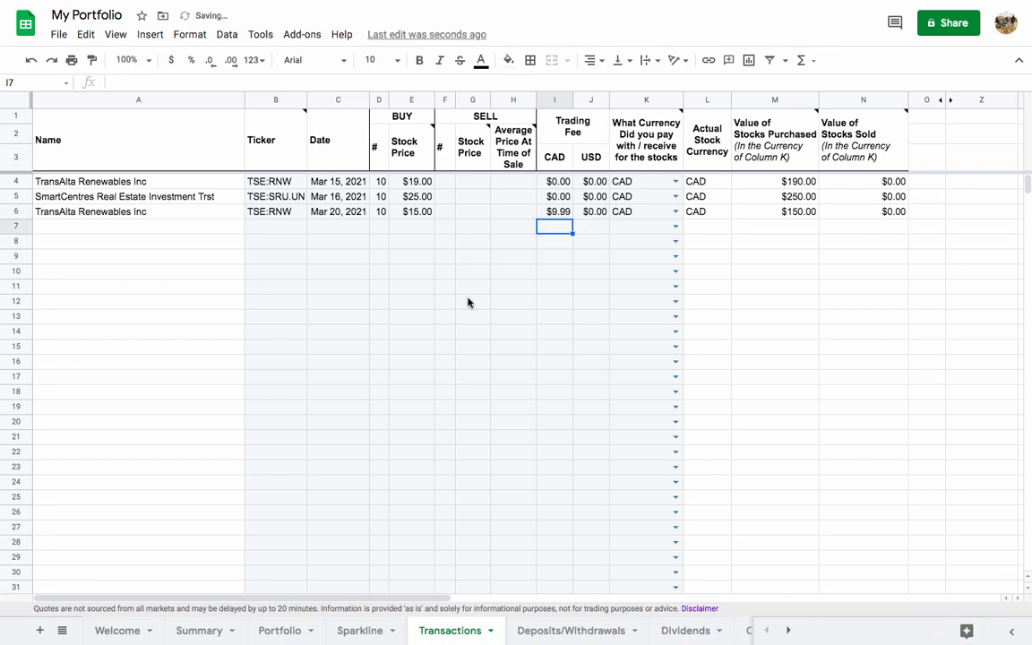
Check the cash, total trading fees paid and total account balance on the Summary sheet
{"action": "left_click", "coordinate": [202, 625]}
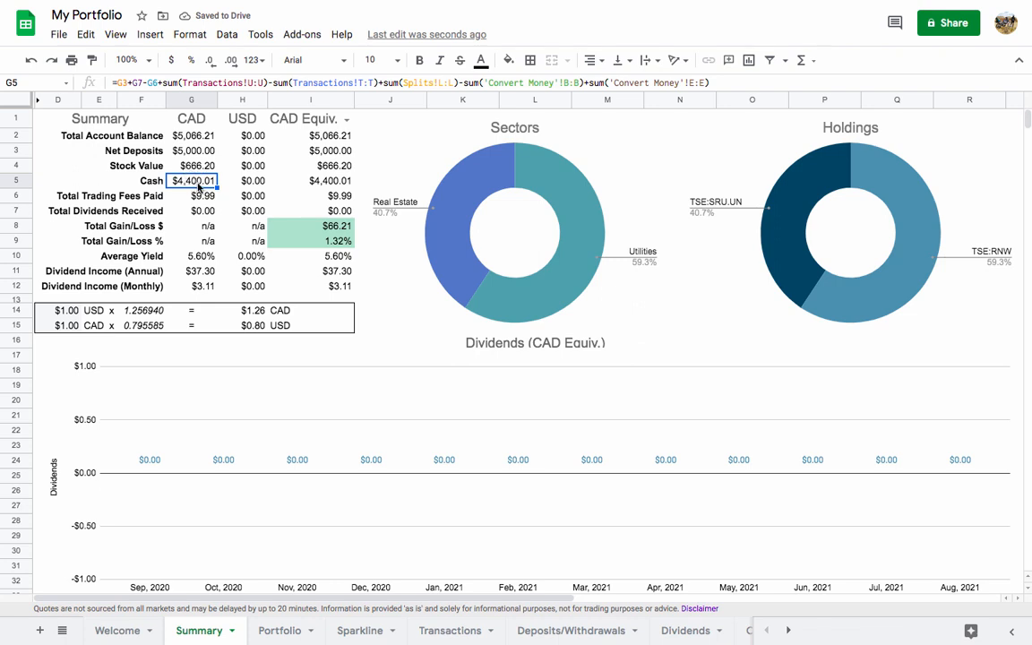
{"action": "left_click", "coordinate": [204, 199]}
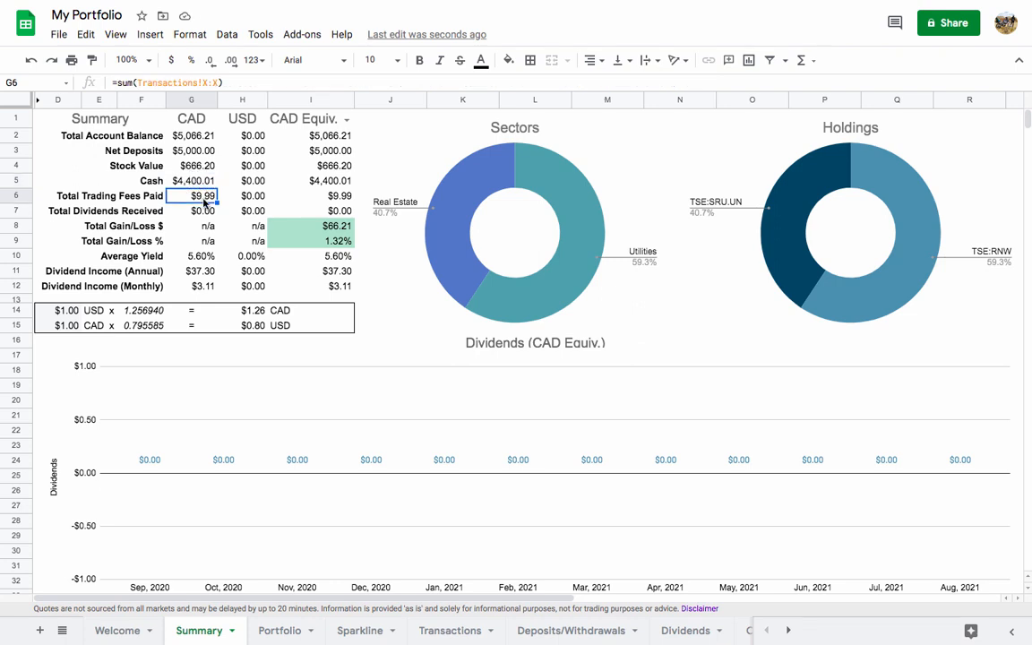
{"action": "left_click", "coordinate": [203, 135]}
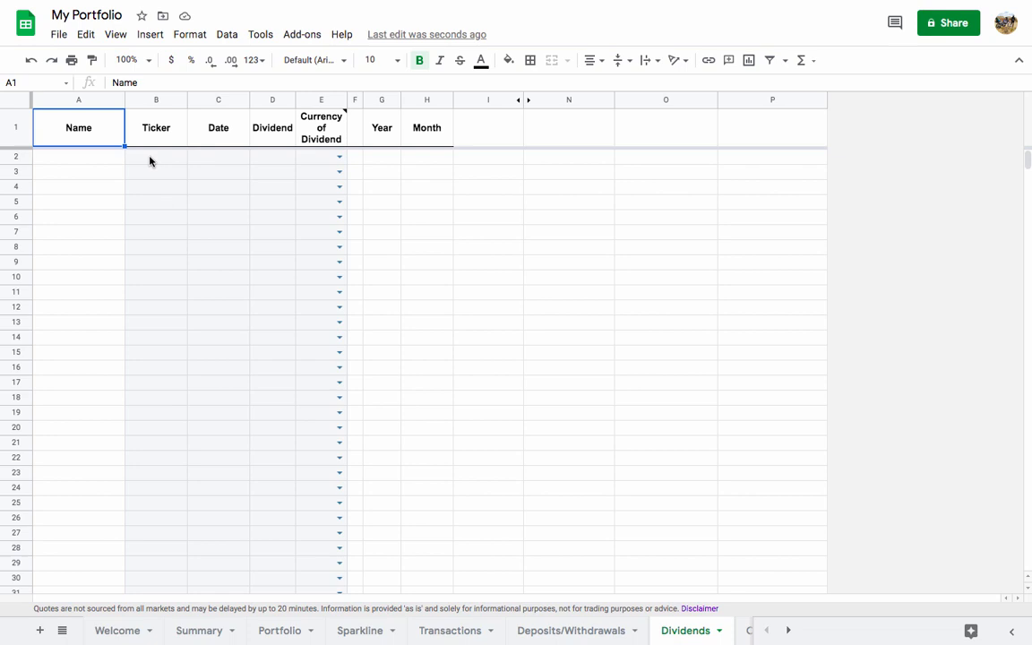
On the Dividends sheet, enter the ticker TSE:RNW in row 2 with the date Apr 1, 2021
{"action": "left_click", "coordinate": [150, 159]}
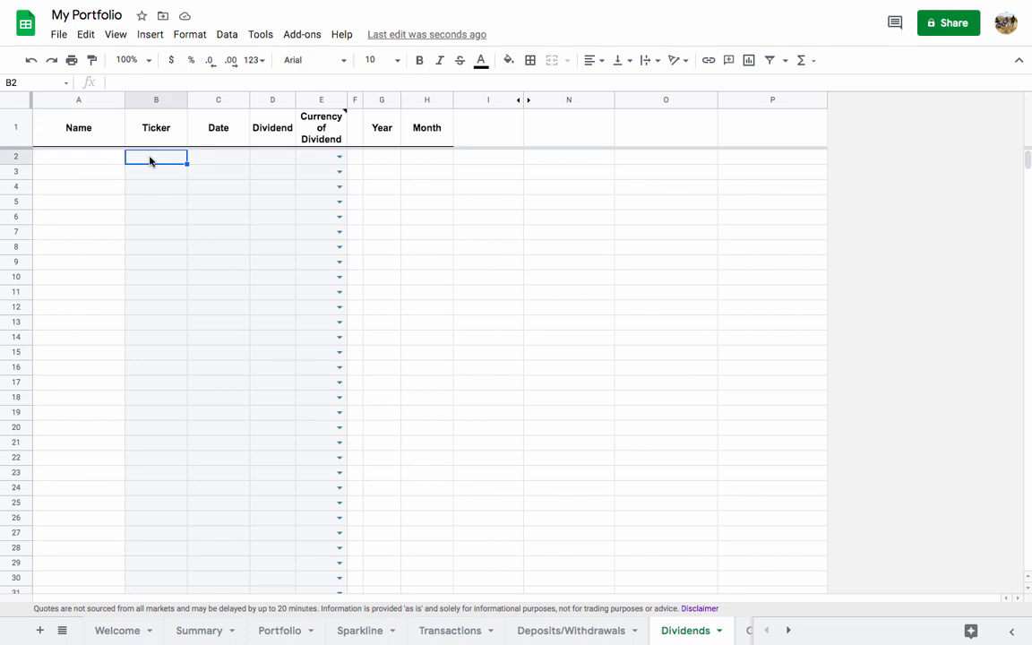
{"action": "type", "text": "TSE:RNW"}
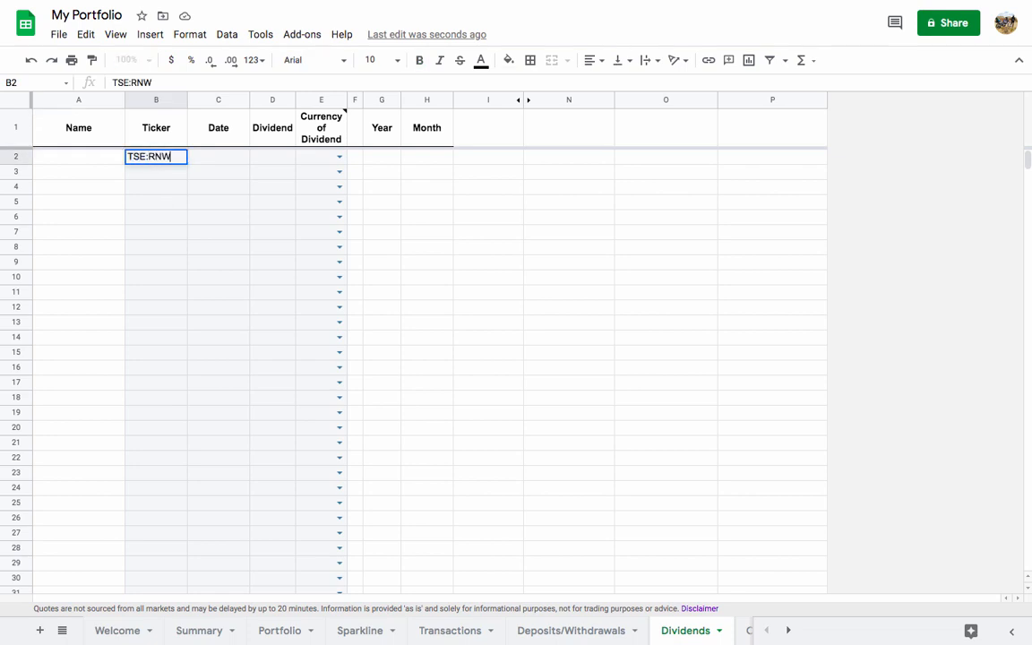
{"action": "key", "text": "Tab"}
{"action": "type", "text": "A"}
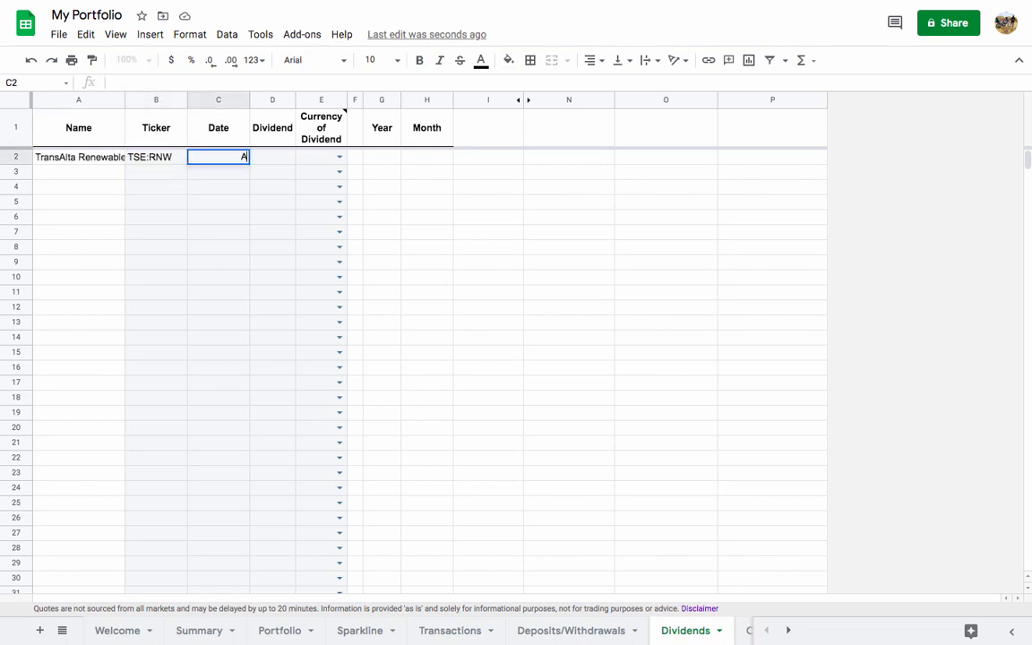
{"action": "type", "text": "pr 1, 2021"}
{"action": "key", "text": "Tab"}
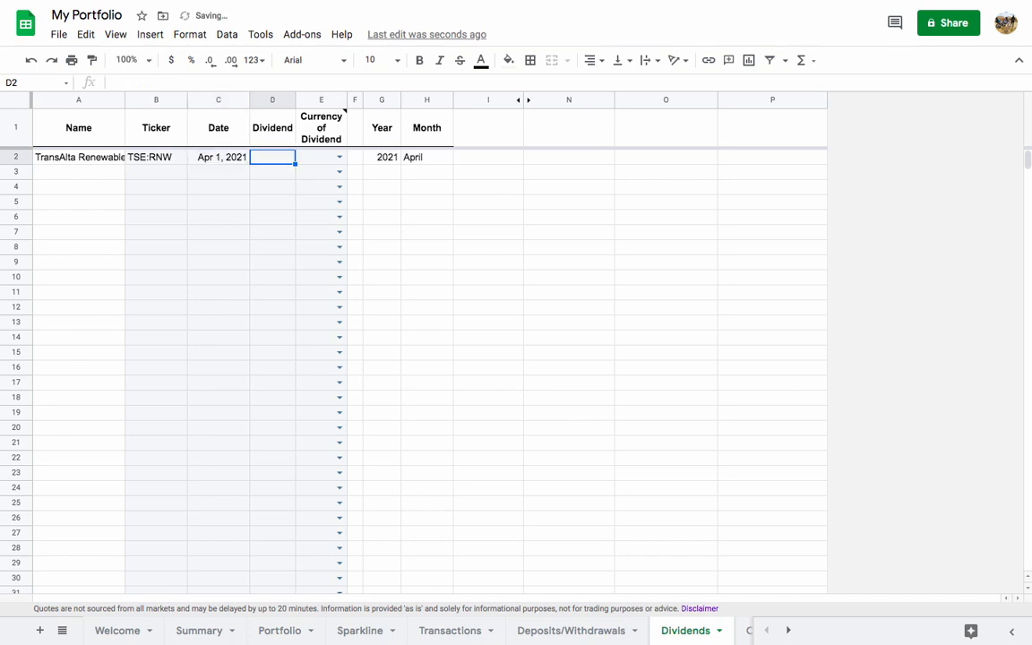
Record a dividend of 2 in row 2 with CAD as its currency
{"action": "type", "text": "2"}
{"action": "key", "text": "Tab"}
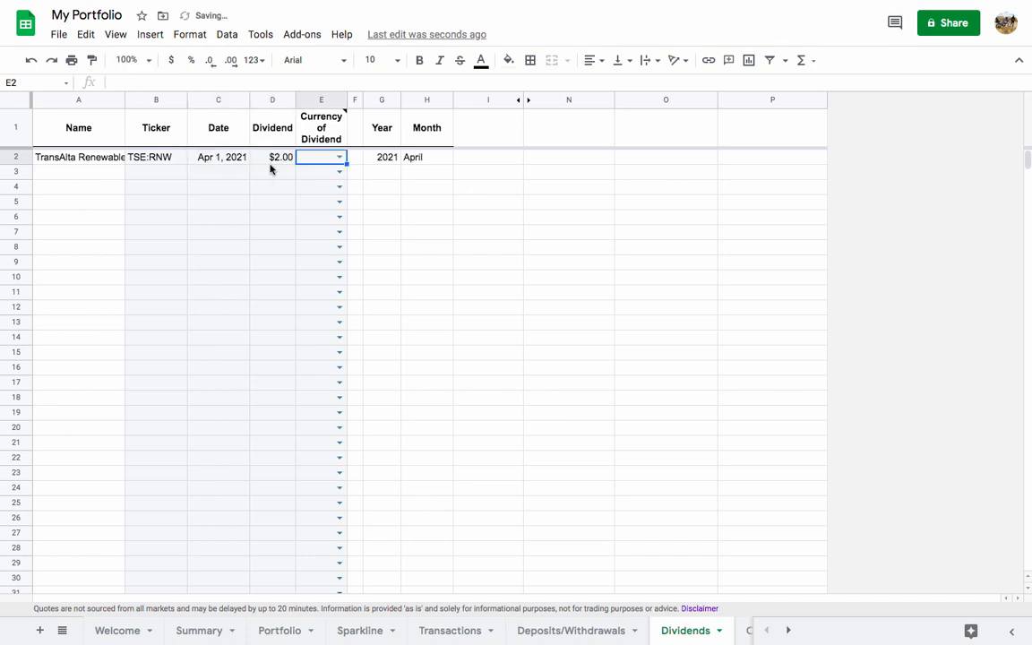
{"action": "left_click", "coordinate": [340, 157]}
{"action": "left_click", "coordinate": [331, 176]}
Enter the ticker TSE:RNW in row 3 of the Dividends sheet with the date May 1, 2021
{"action": "left_click", "coordinate": [172, 172]}
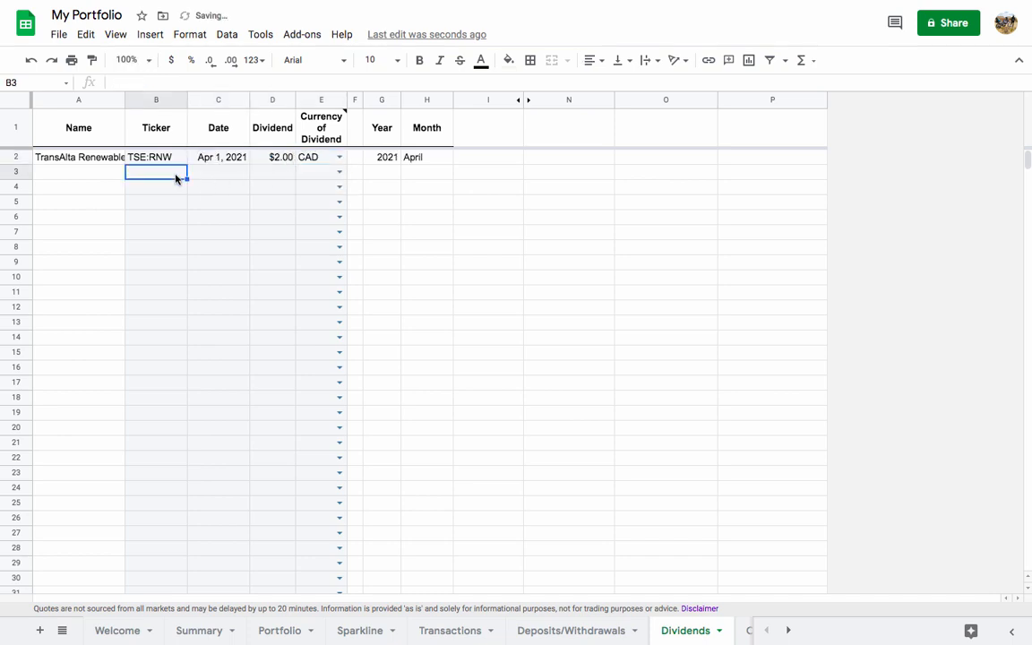
{"action": "type", "text": "TS"}
{"action": "key", "text": "Tab"}
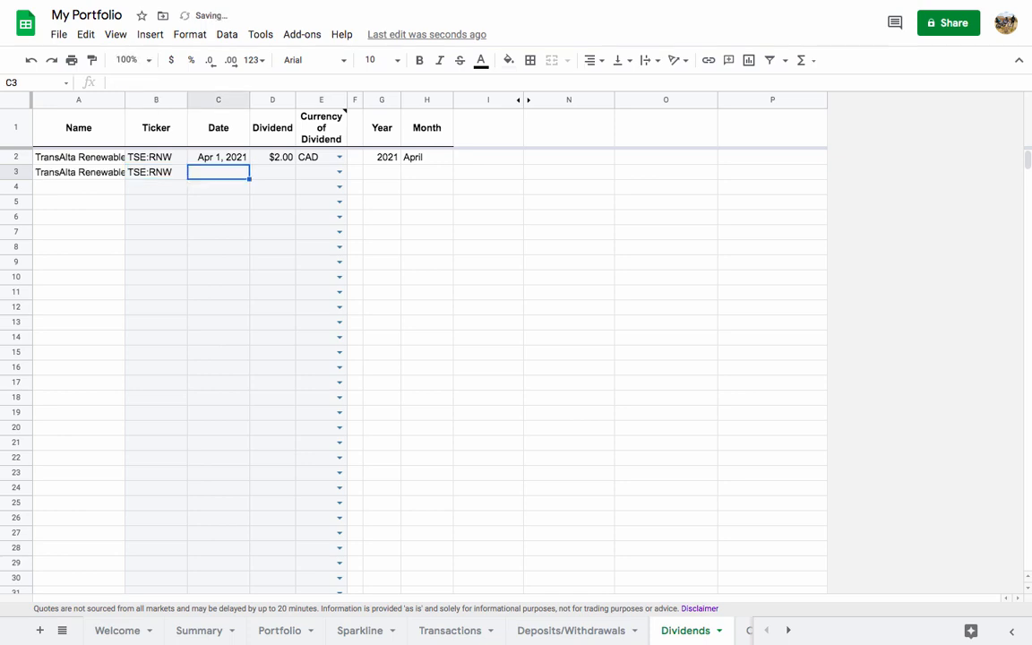
{"action": "type", "text": "MAy 1, 2021"}
{"action": "key", "text": "Tab"}
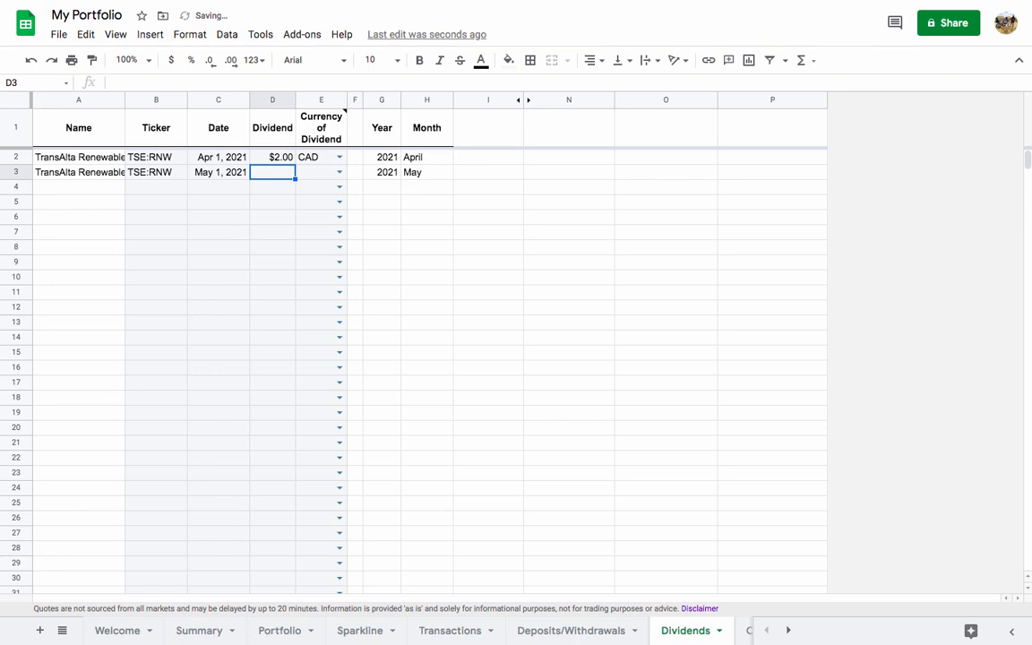
Record a dividend of 2 in row 3 with CAD as its currency
{"action": "type", "text": "2"}
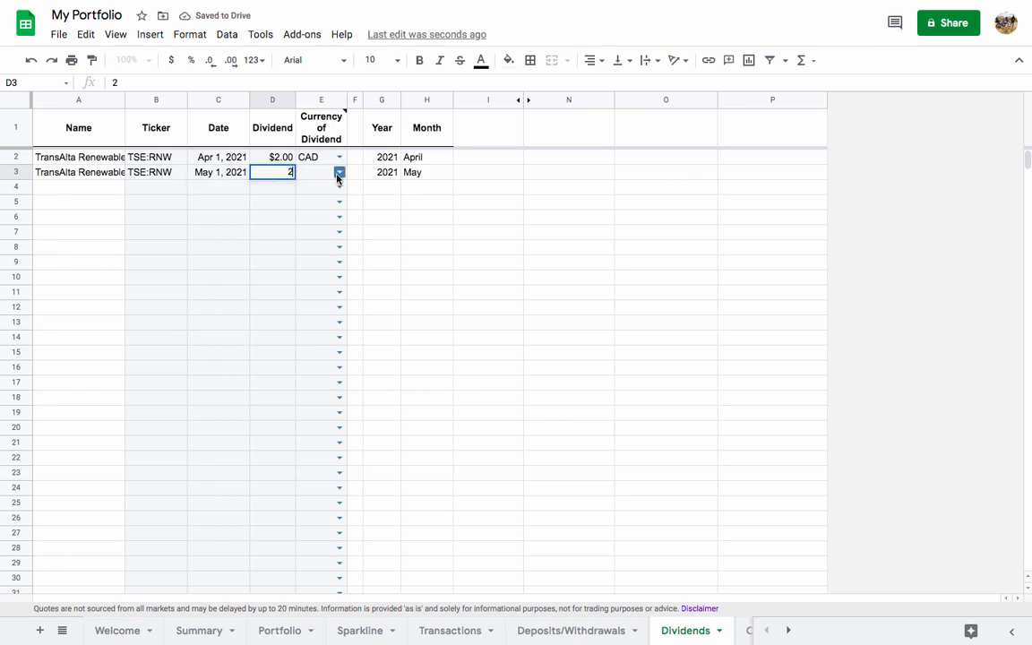
{"action": "left_click", "coordinate": [340, 172]}
{"action": "left_click", "coordinate": [332, 189]}
{"action": "key", "text": "Return"}
Enter the ticker TSE:SRU.UN in row 4 of the Dividends sheet with the date May 2, 2021
{"action": "type", "text": "TS"}
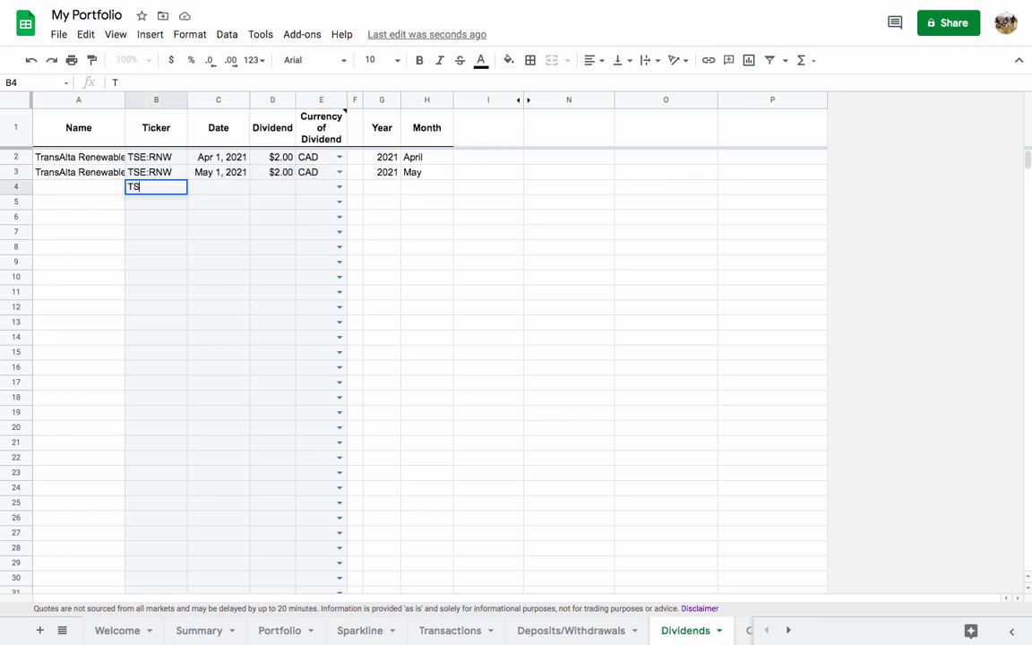
{"action": "type", "text": "E>SRU.UN"}
{"action": "key", "text": "Tab"}
{"action": "type", "text": "M"}
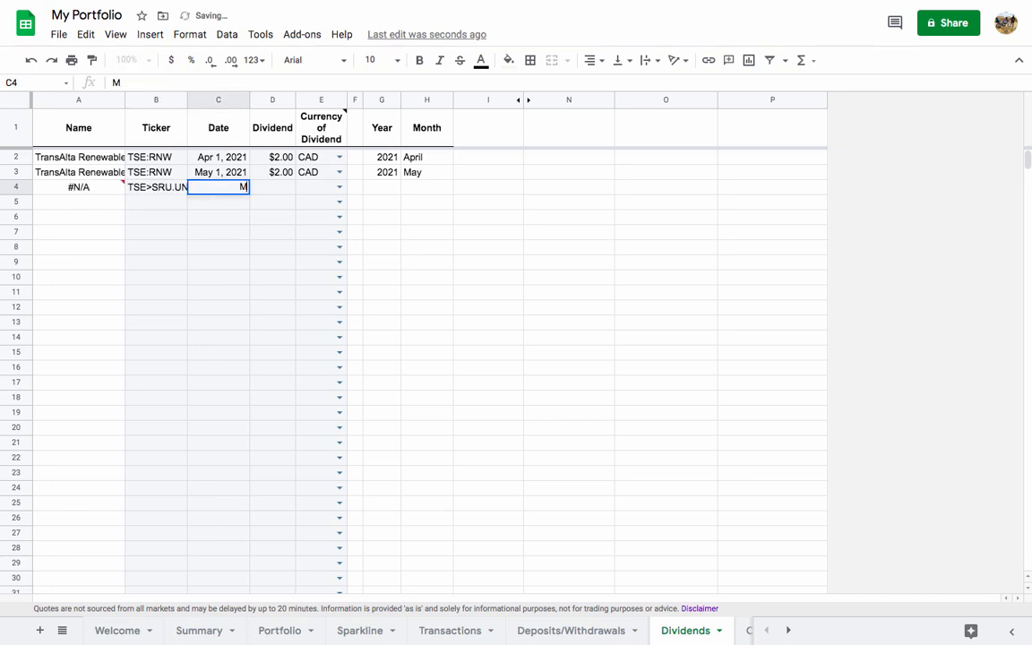
{"action": "type", "text": "ay 2,"}
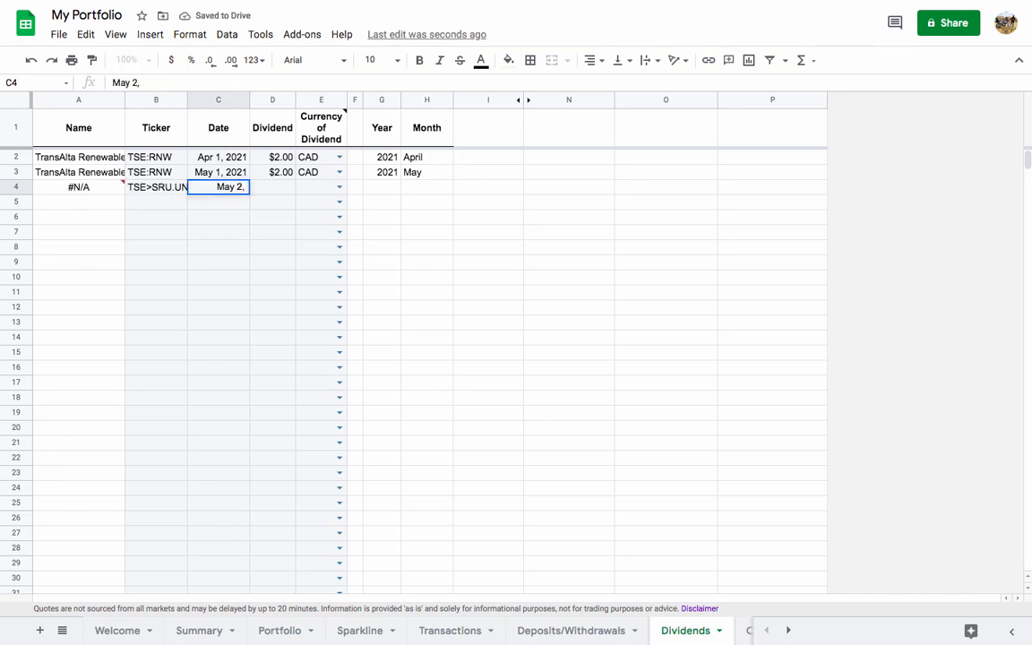
{"action": "type", "text": " 2021"}
{"action": "key", "text": "Tab"}
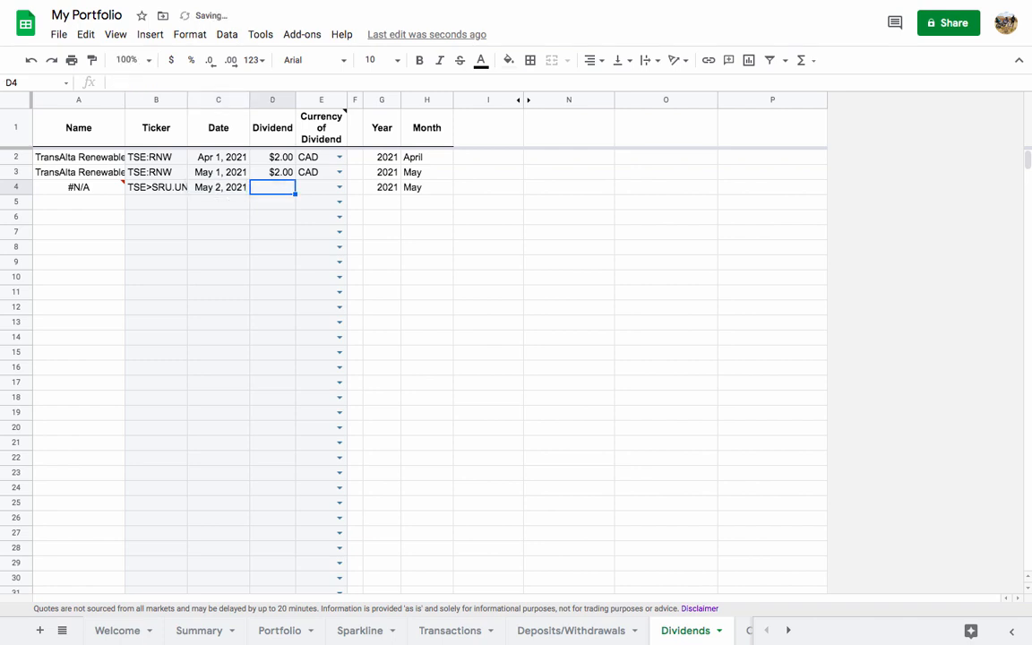
{"action": "double_click", "coordinate": [148, 188]}
{"action": "key", "text": "BackSpace"}
{"action": "type", "text": ":"}
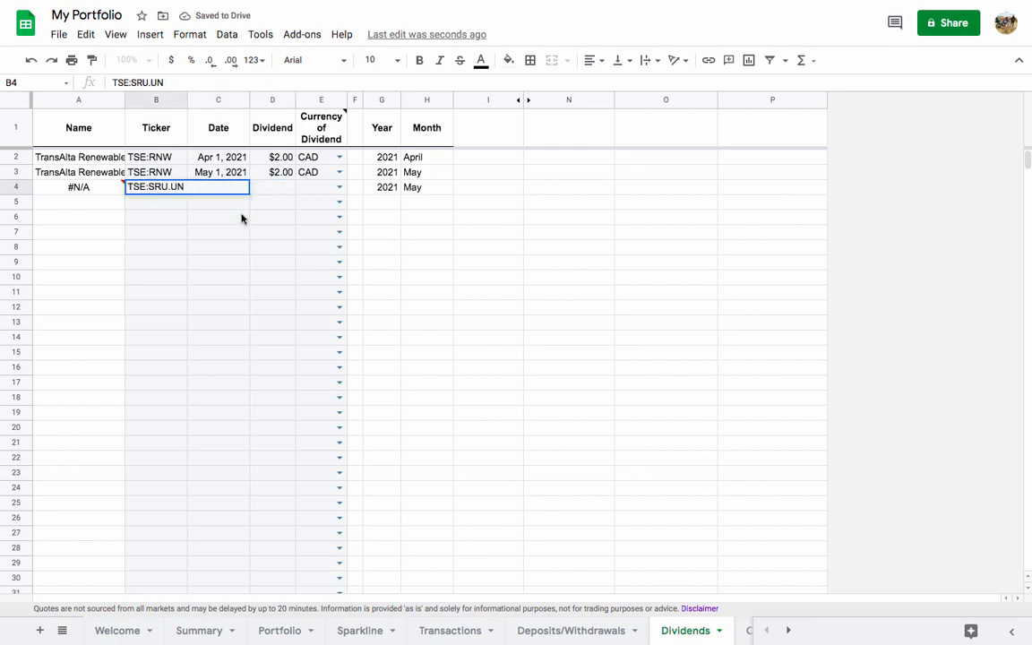
Record a dividend of 3 in row 4 with CAD as its currency
{"action": "left_click", "coordinate": [272, 189]}
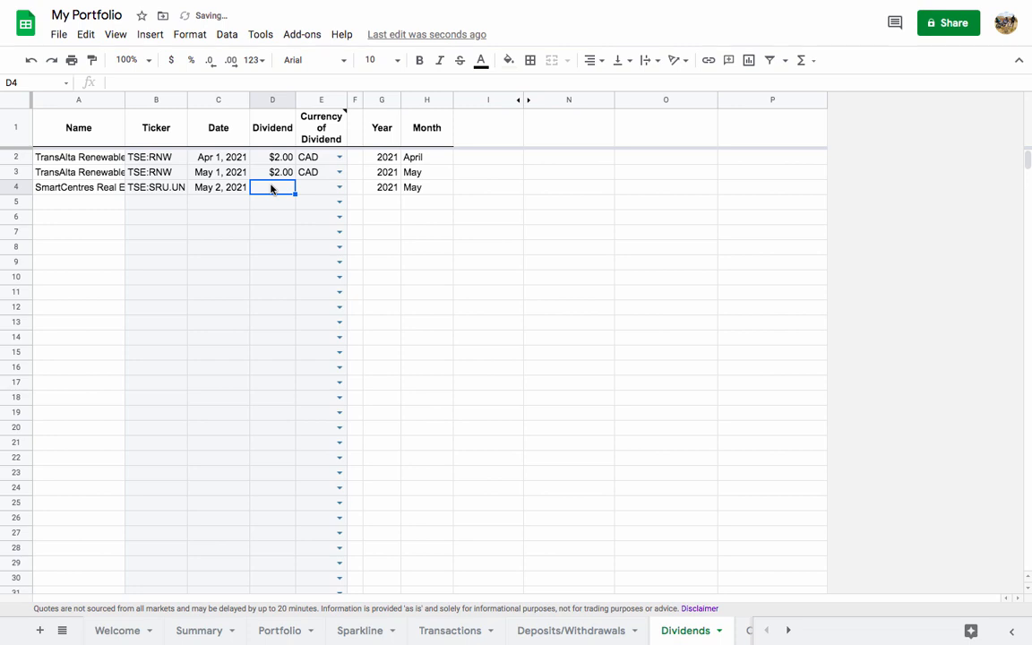
{"action": "type", "text": "3"}
{"action": "key", "text": "Tab"}
{"action": "left_click", "coordinate": [338, 187]}
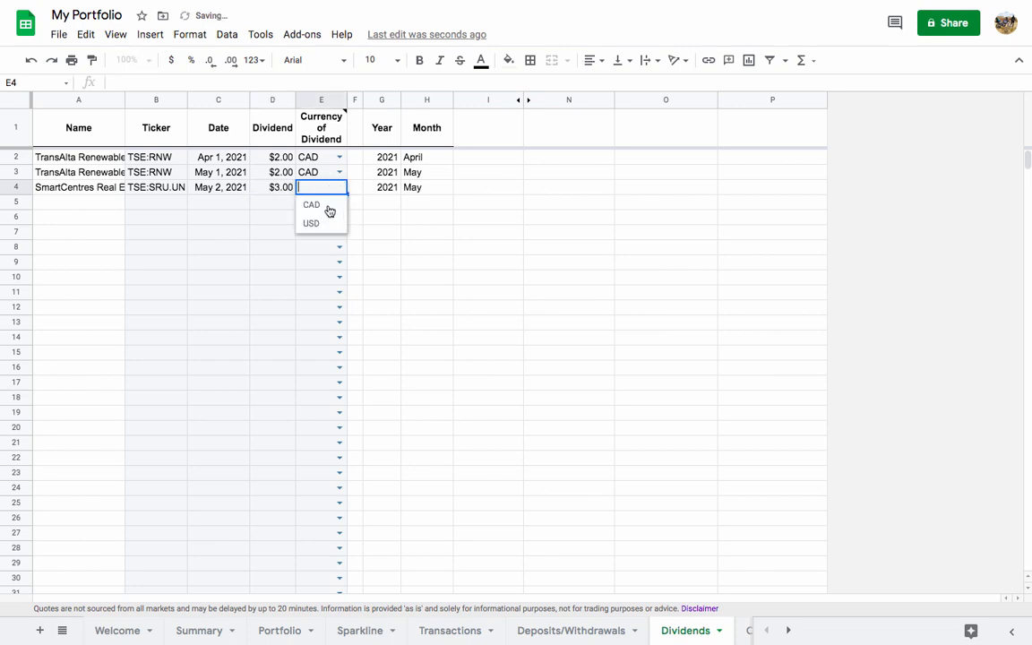
{"action": "left_click", "coordinate": [322, 208]}
{"action": "left_click", "coordinate": [291, 216]}
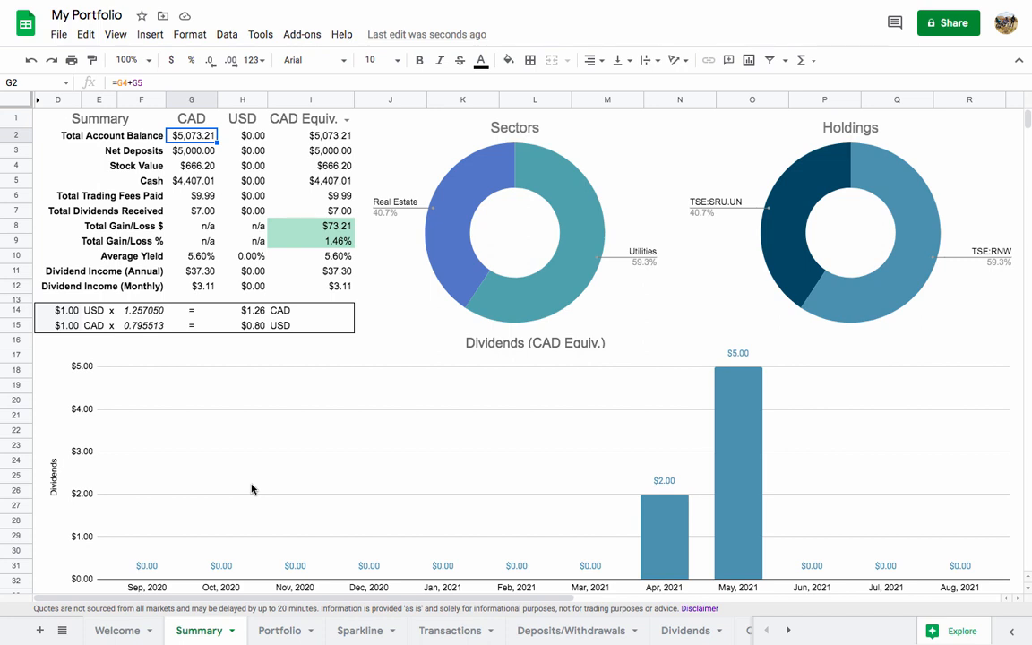
Copy the April to July 2021 entries in the Dividend Bar Chart Data over the months starting in row 40
{"action": "scroll", "coordinate": [251, 488], "scroll_direction": "down", "scroll_amount": 1}
{"action": "scroll", "coordinate": [230, 439], "scroll_direction": "up", "scroll_amount": 1}
{"action": "scroll", "coordinate": [617, 460], "scroll_direction": "down", "scroll_amount": 9}
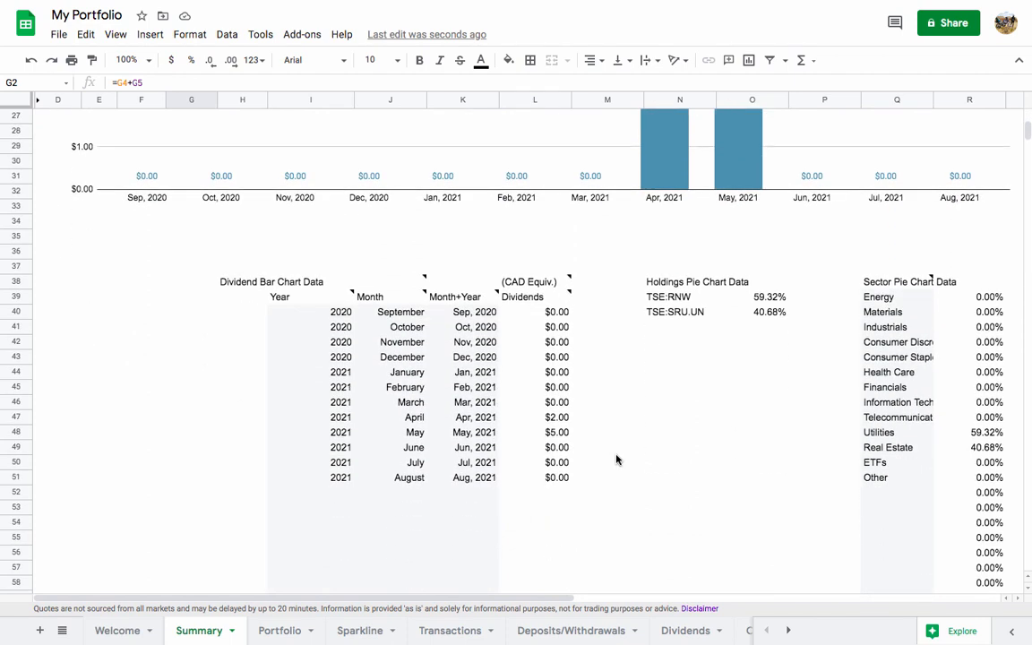
{"action": "left_click", "coordinate": [413, 403]}
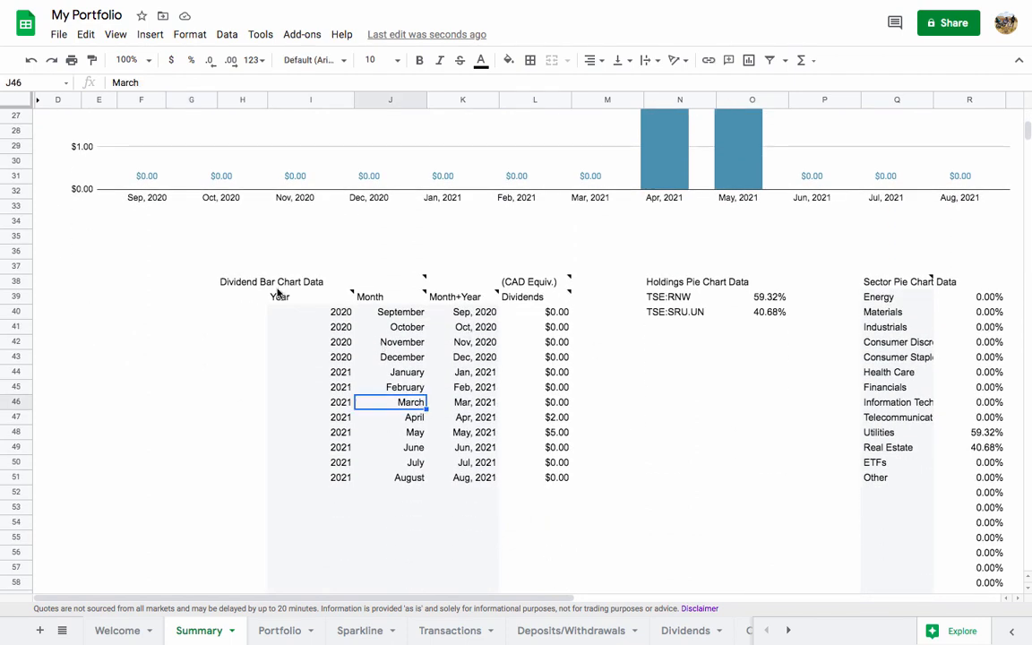
{"action": "left_click", "coordinate": [394, 312]}
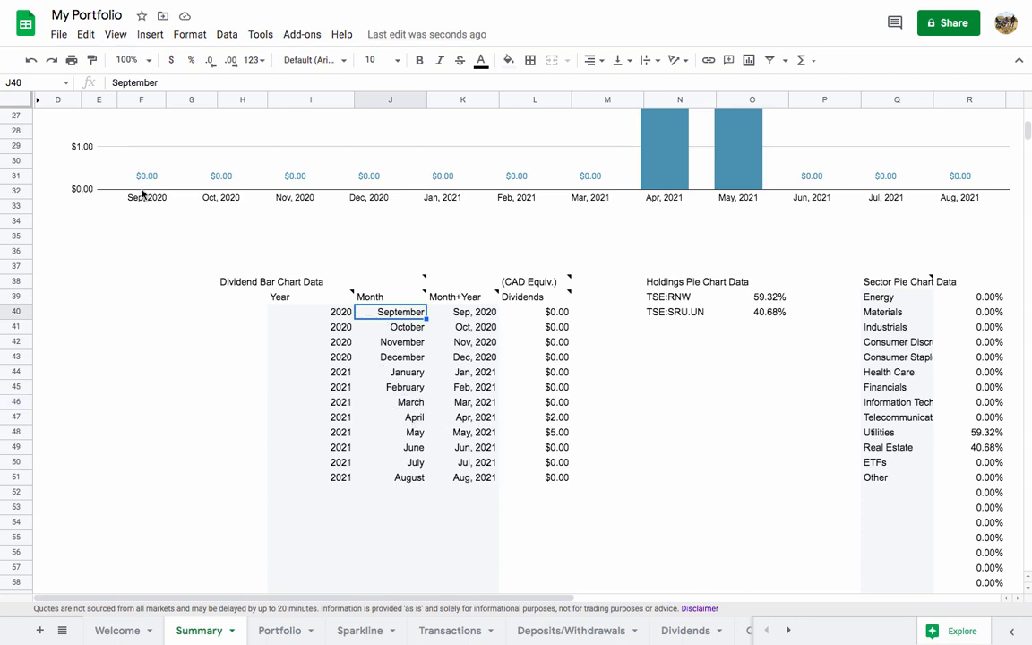
{"action": "left_click", "coordinate": [452, 418]}
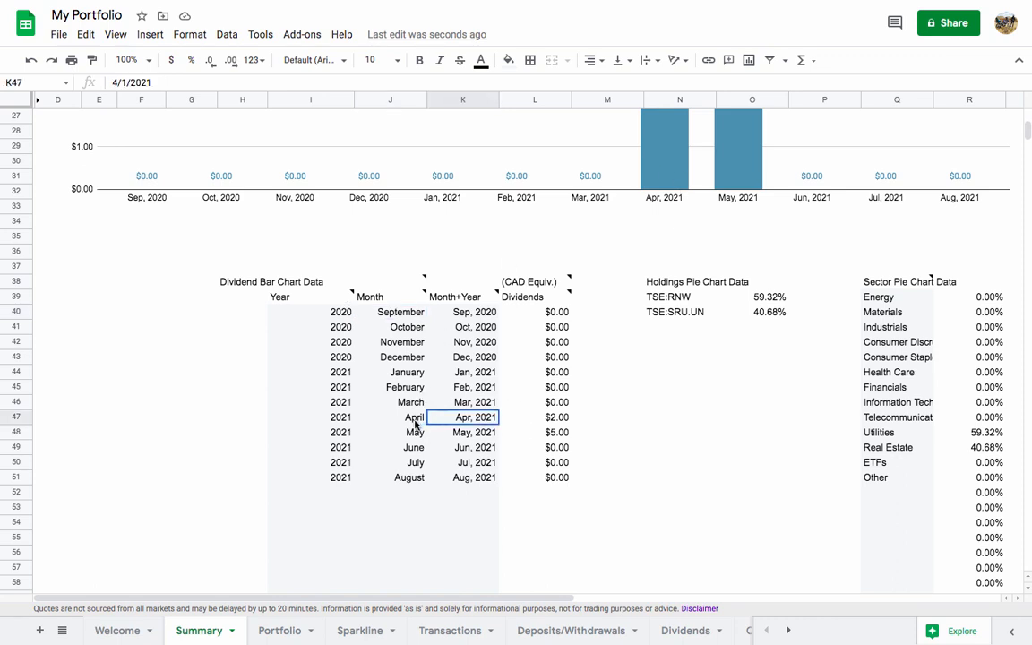
{"action": "left_click", "coordinate": [405, 467], "text": "shift"}
{"action": "key", "text": "ctrl+c"}
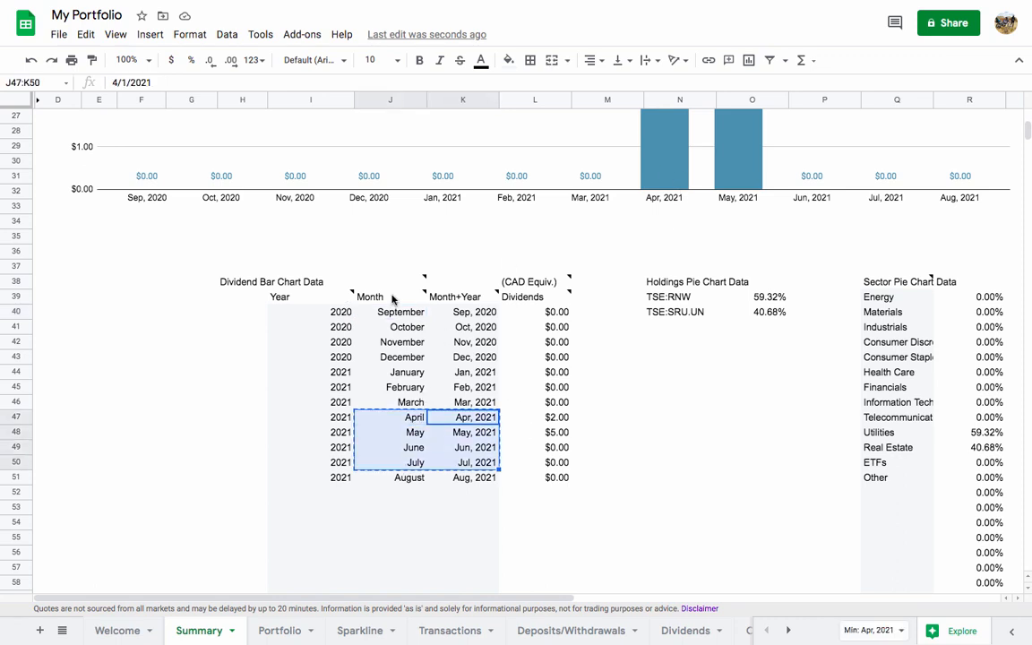
{"action": "left_click", "coordinate": [395, 311]}
{"action": "key", "text": "ctrl+v"}
{"action": "left_click", "coordinate": [445, 329]}
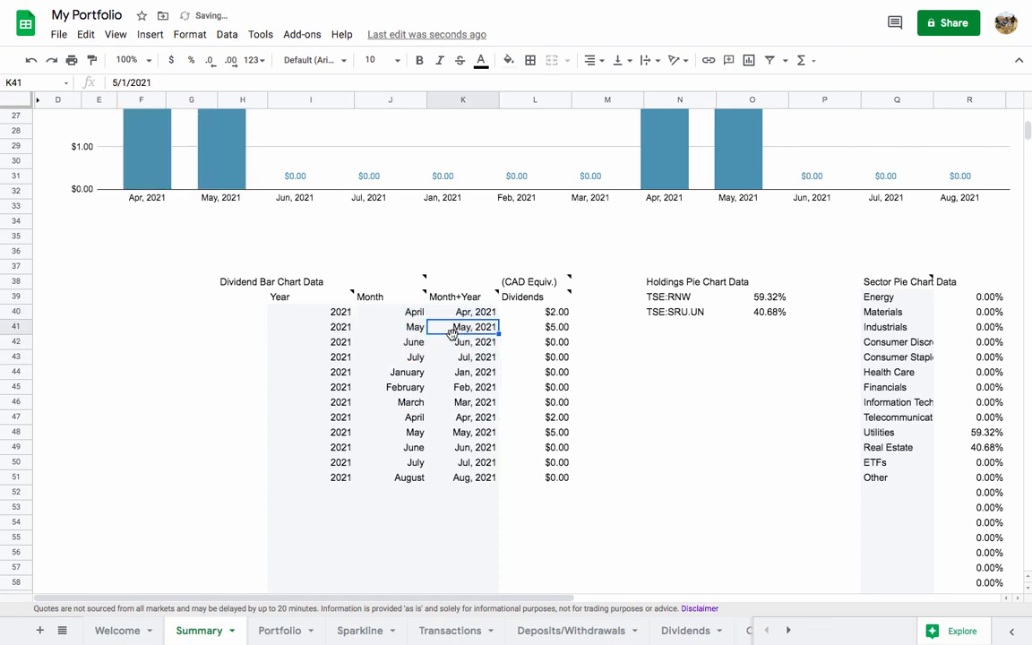
Continue the bar chart's month list from August 2021 through March 2022 and check the dividend chart
{"action": "left_click_drag", "start_coordinate": [407, 312], "coordinate": [493, 477]}
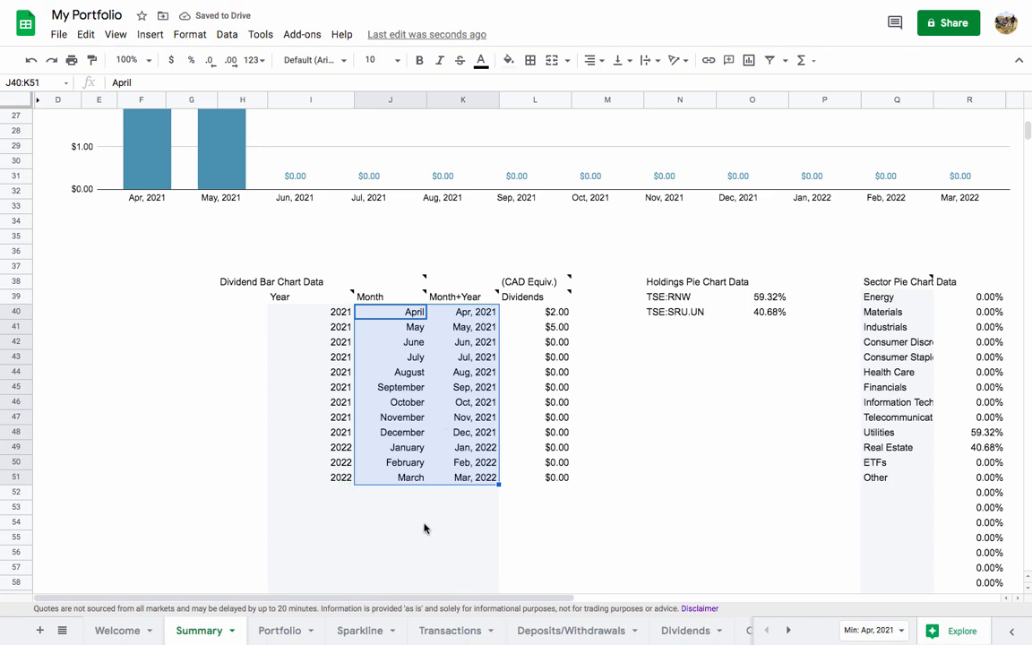
{"action": "scroll", "coordinate": [422, 529], "scroll_direction": "down", "scroll_amount": 1}
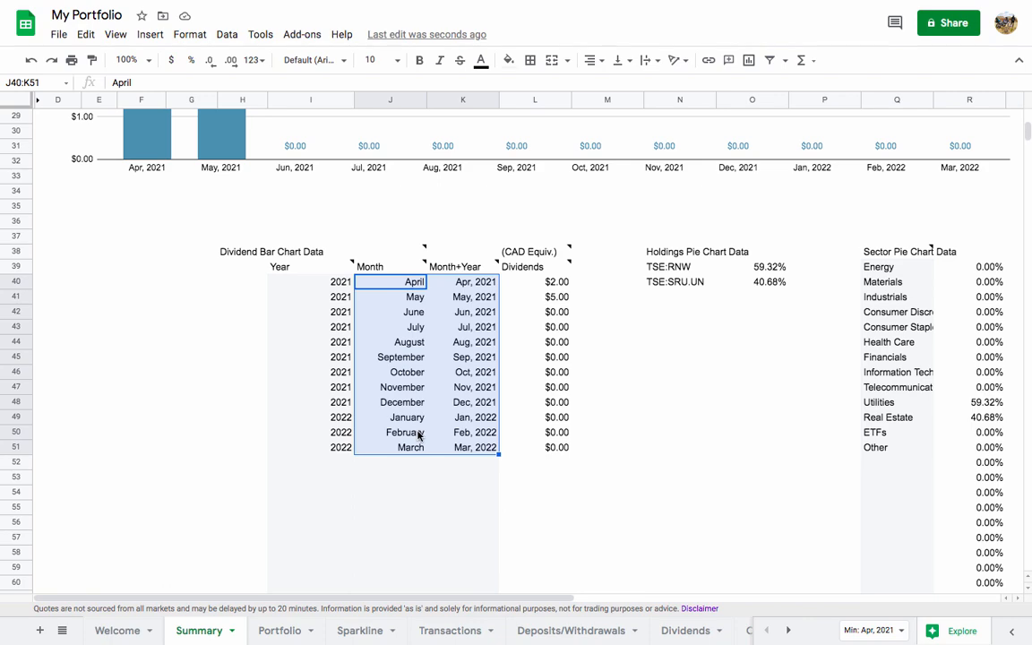
{"action": "scroll", "coordinate": [419, 435], "scroll_direction": "up", "scroll_amount": 2}
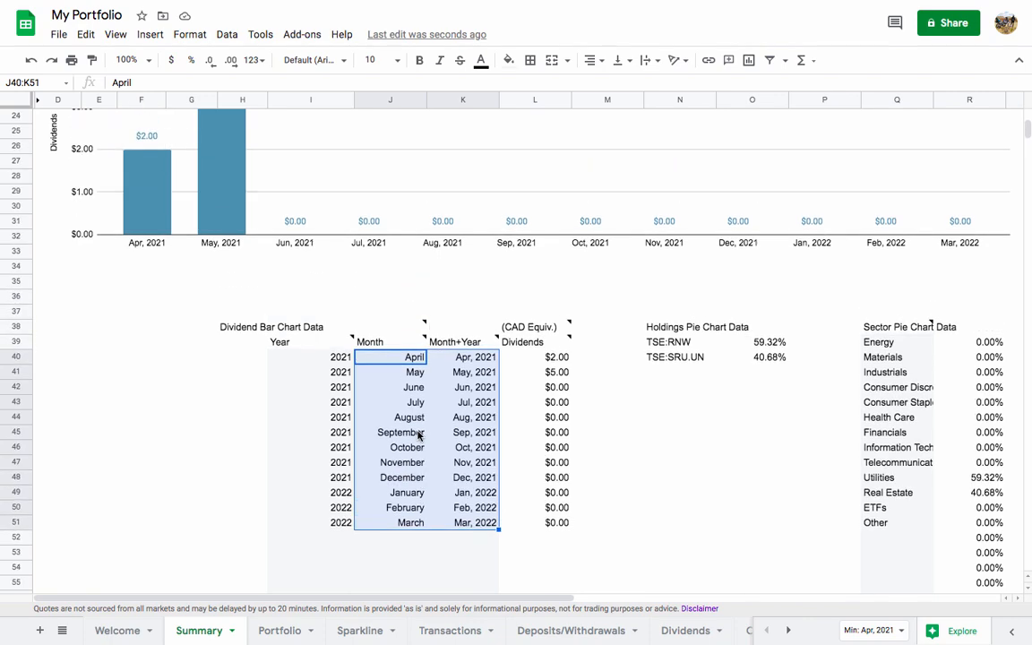
{"action": "scroll", "coordinate": [419, 434], "scroll_direction": "up", "scroll_amount": 4}
{"action": "left_click", "coordinate": [298, 433]}
{"action": "scroll", "coordinate": [294, 436], "scroll_direction": "up", "scroll_amount": 2}
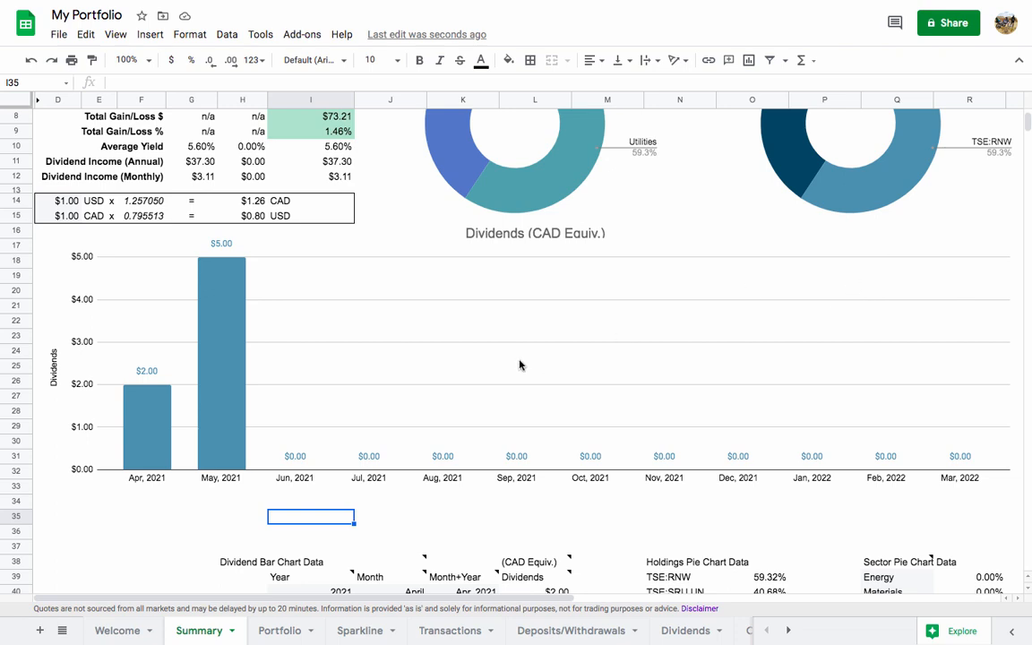
{"action": "scroll", "coordinate": [520, 365], "scroll_direction": "down", "scroll_amount": 3}
{"action": "scroll", "coordinate": [425, 494], "scroll_direction": "down", "scroll_amount": 1}
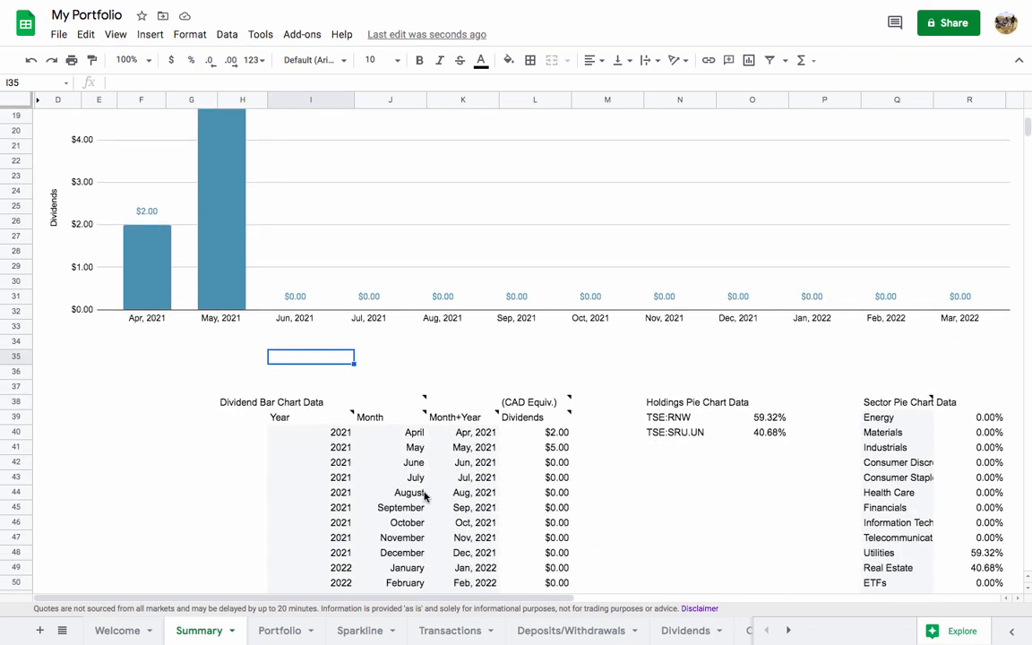
{"action": "scroll", "coordinate": [425, 495], "scroll_direction": "up", "scroll_amount": 1}
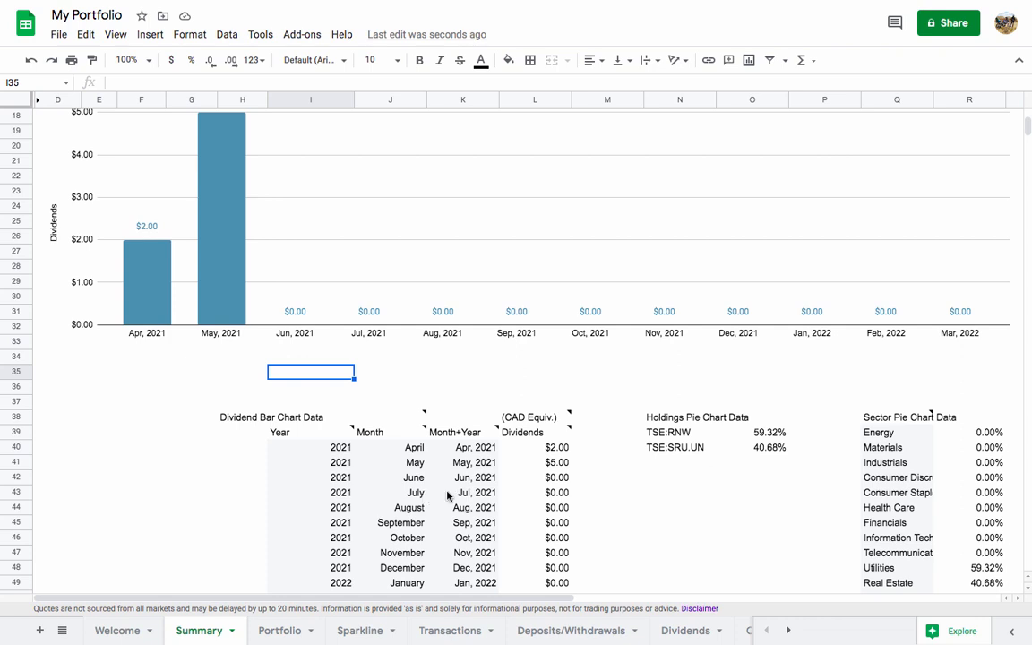
Examine the Holdings and Sector Pie Chart Data, including the spare rows below the sector list, and the charts they feed
{"action": "left_click", "coordinate": [670, 433]}
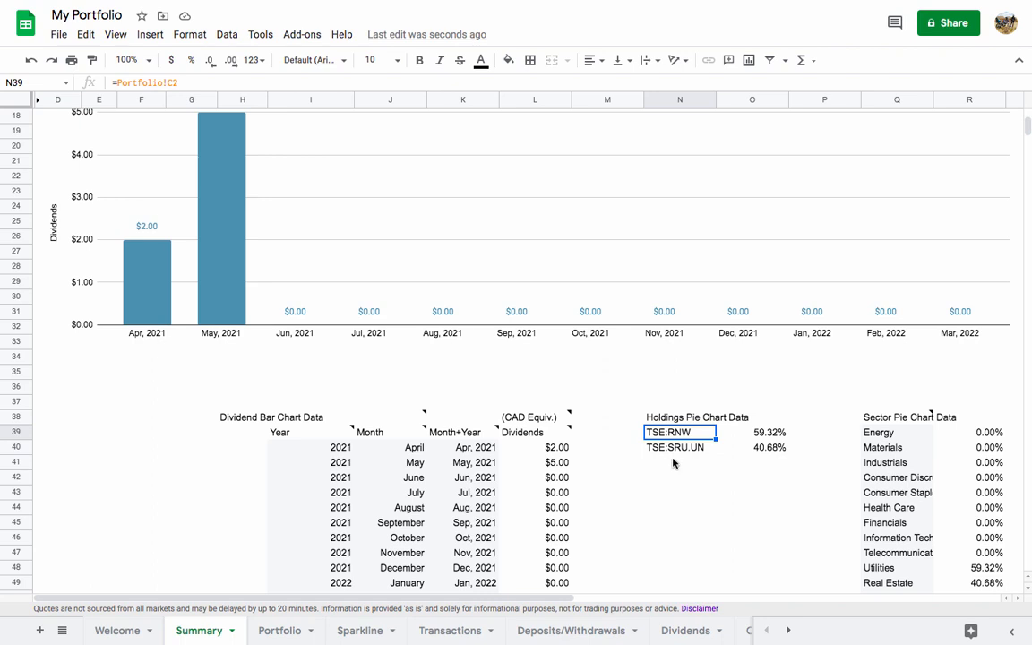
{"action": "scroll", "coordinate": [806, 475], "scroll_direction": "down", "scroll_amount": 1}
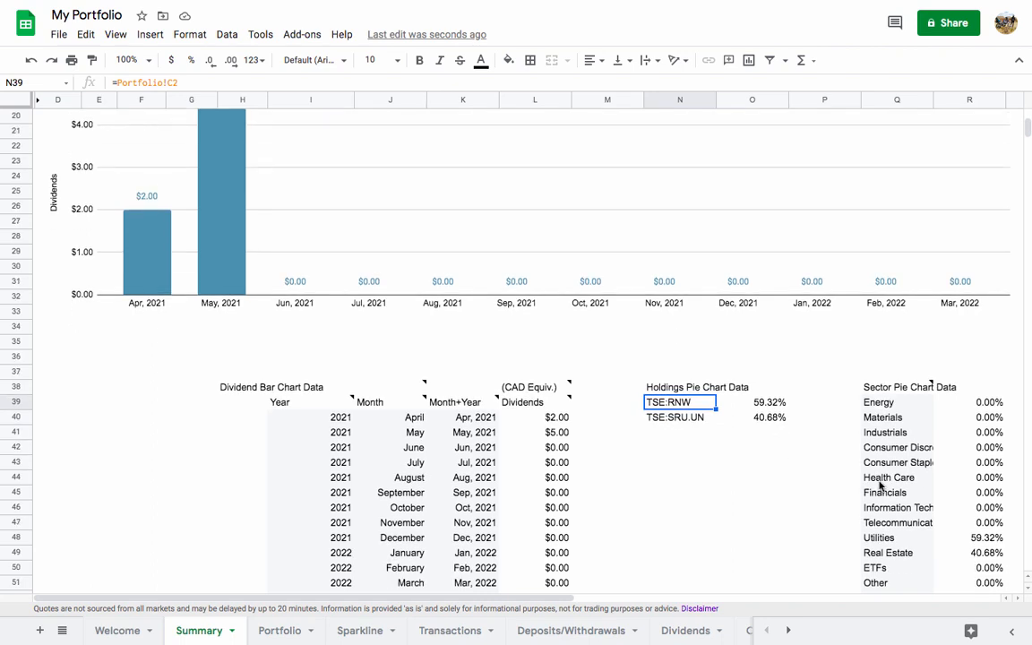
{"action": "left_click", "coordinate": [873, 481]}
{"action": "scroll", "coordinate": [876, 488], "scroll_direction": "down", "scroll_amount": 3}
{"action": "left_click", "coordinate": [881, 493]}
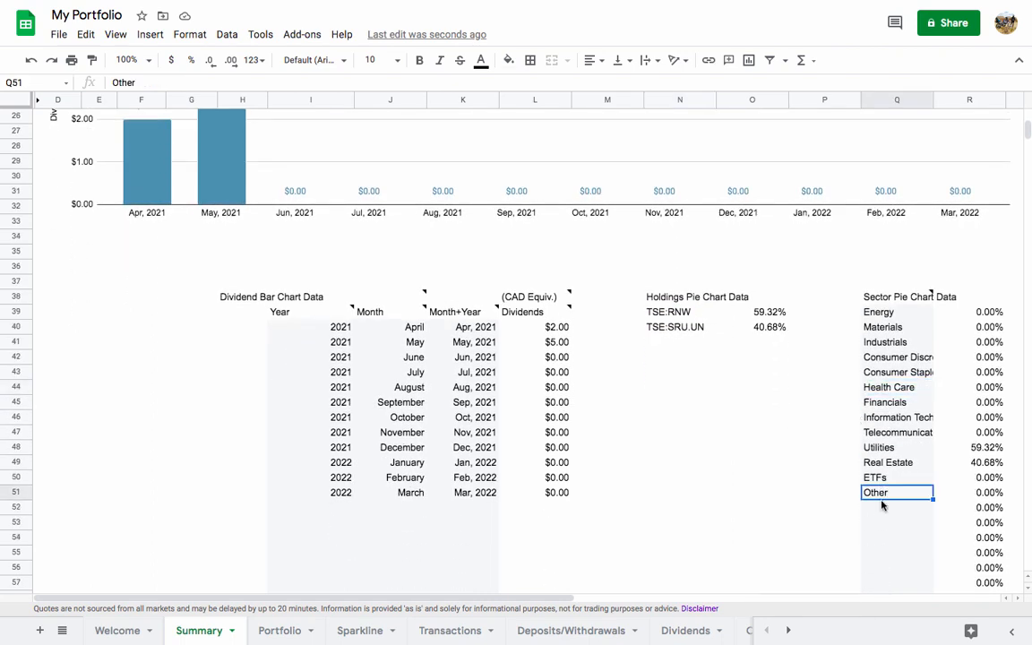
{"action": "left_click", "coordinate": [882, 508]}
{"action": "left_click", "coordinate": [886, 403]}
{"action": "left_click", "coordinate": [887, 523]}
{"action": "scroll", "coordinate": [887, 523], "scroll_direction": "up", "scroll_amount": 1}
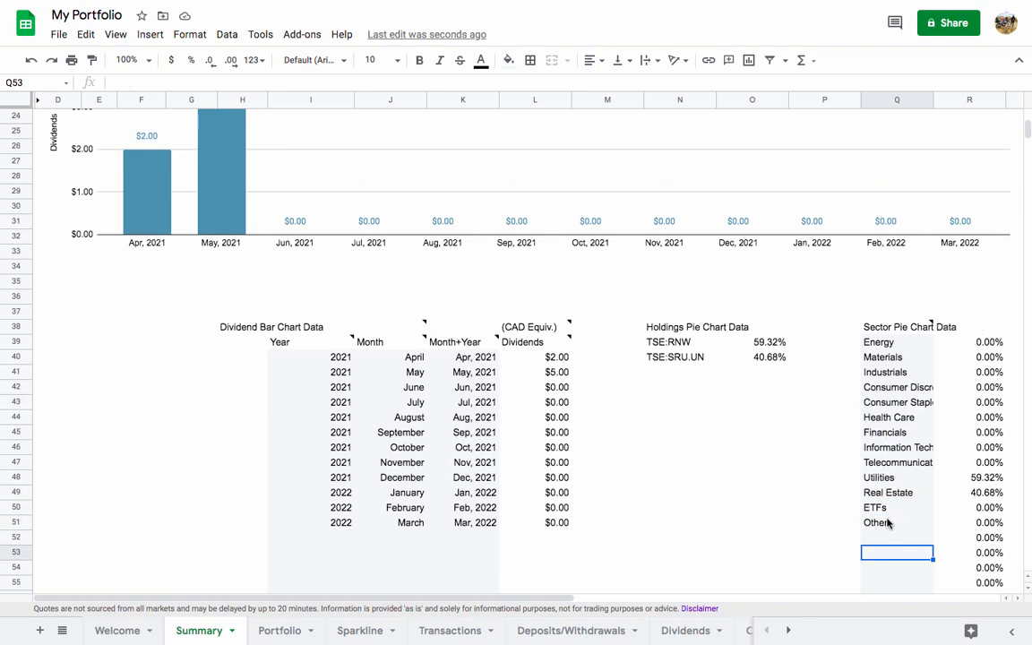
{"action": "left_click", "coordinate": [885, 538]}
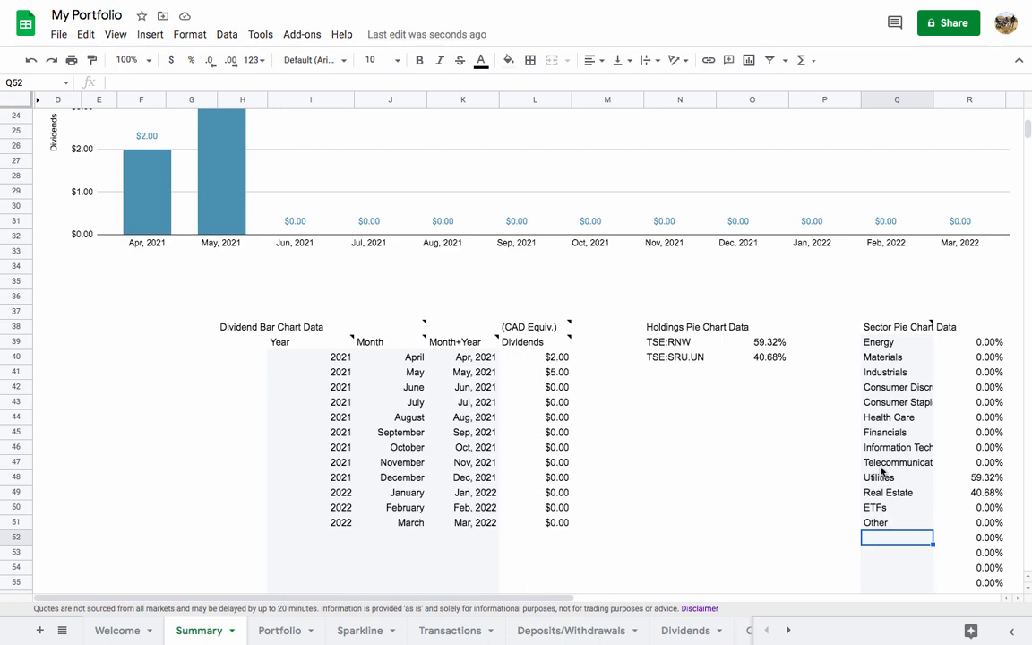
{"action": "scroll", "coordinate": [878, 538], "scroll_direction": "up", "scroll_amount": 8}
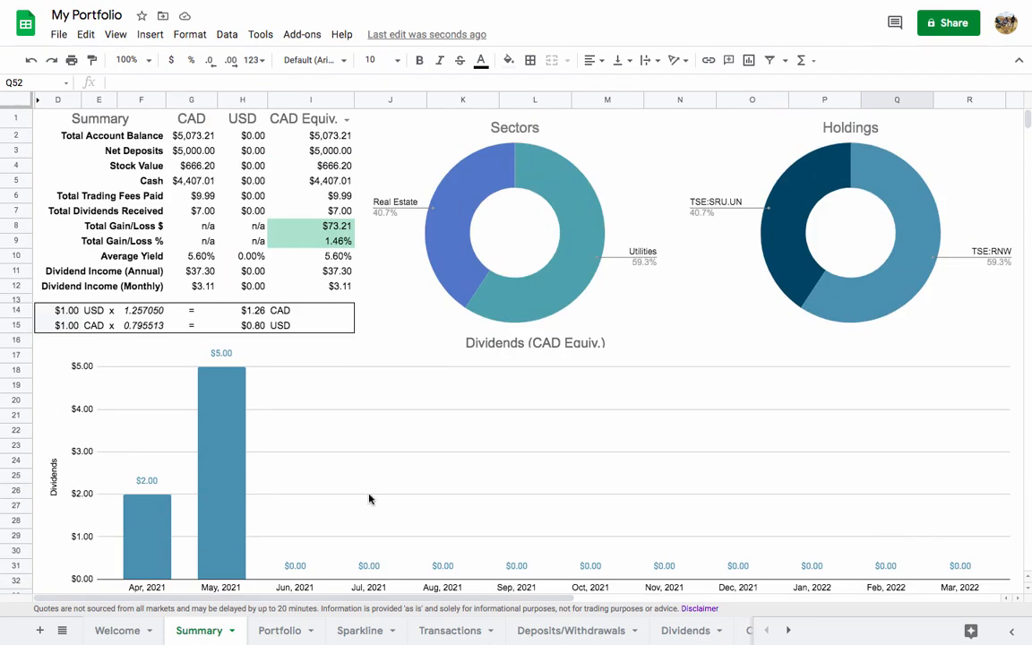
Review the recorded dividends, the Summary sheet and the holdings on the Portfolio sheet
{"action": "left_click", "coordinate": [685, 631]}
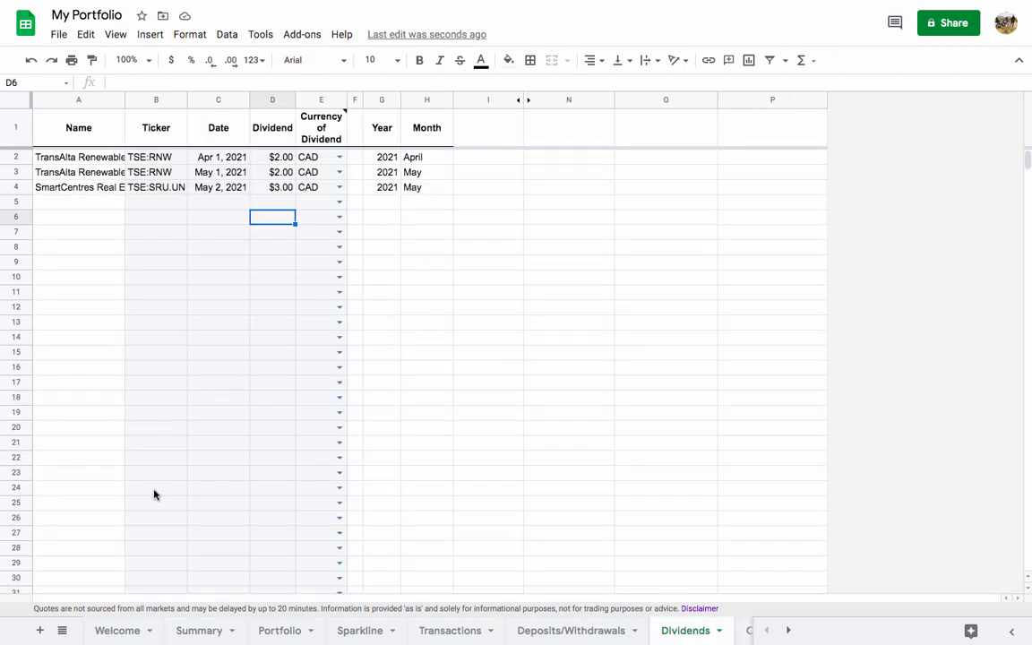
{"action": "left_click", "coordinate": [211, 631]}
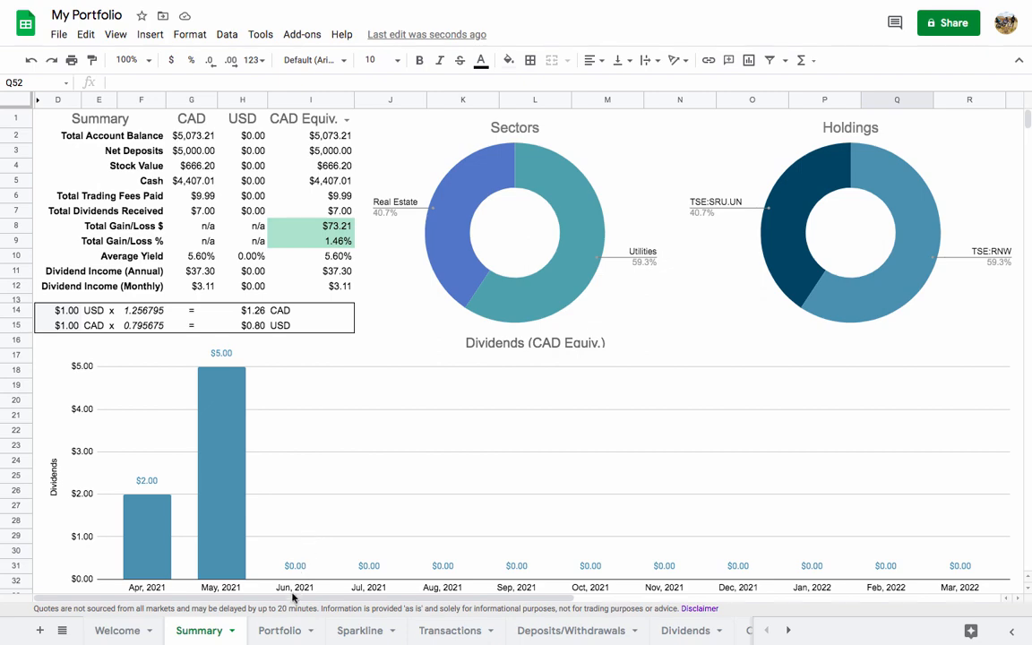
{"action": "left_click", "coordinate": [271, 631]}
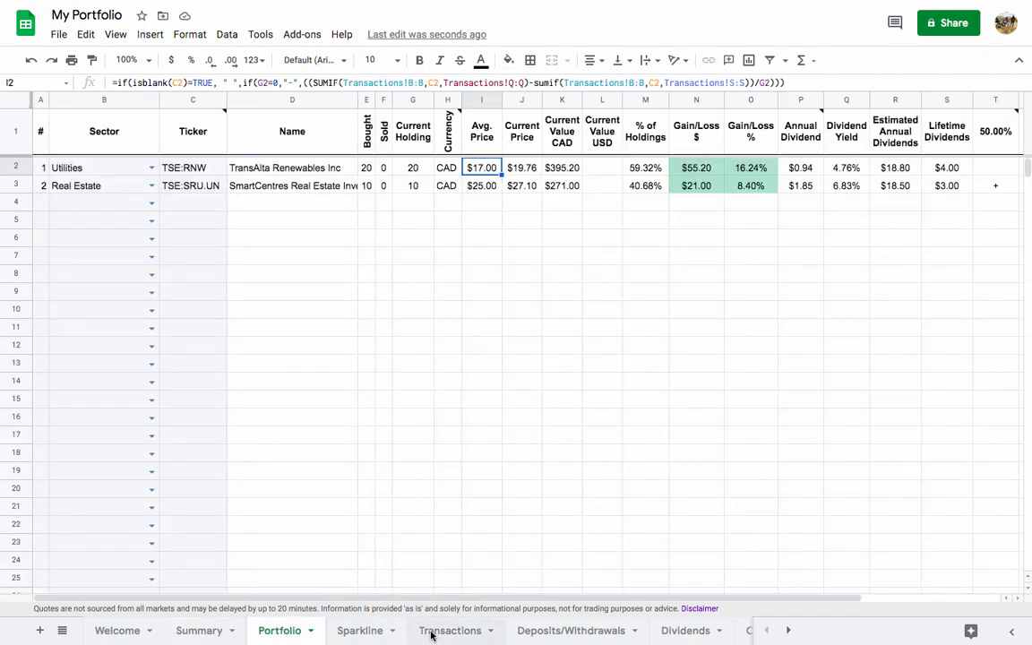
Enter the ticker NASDAQ:SNDL in row 7 of the Transactions sheet
{"action": "left_click", "coordinate": [432, 634]}
{"action": "left_click", "coordinate": [273, 228]}
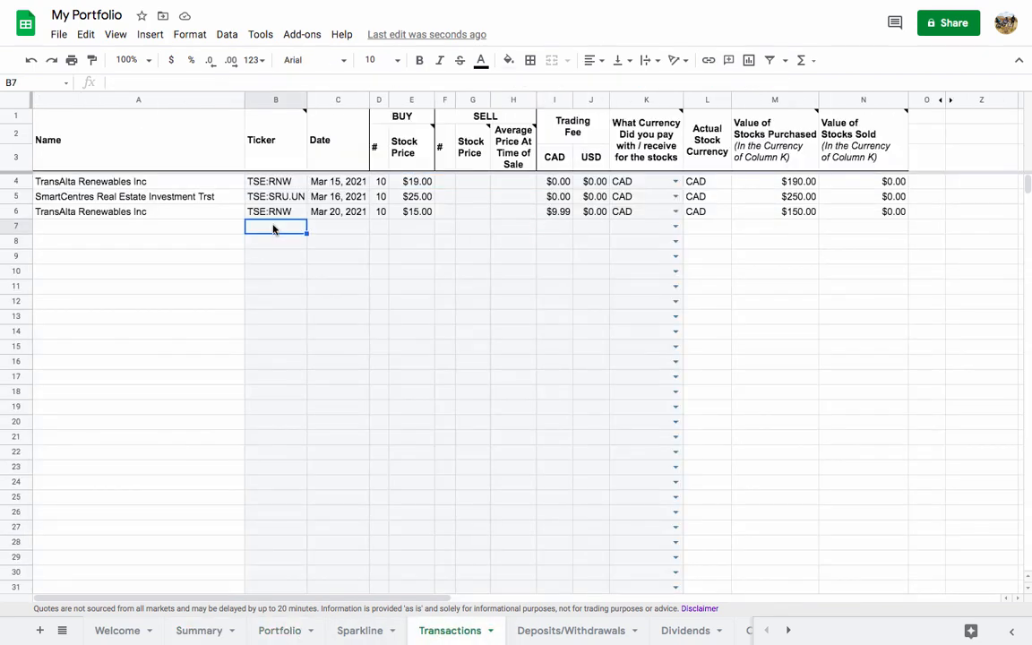
{"action": "type", "text": "NASDAQ"}
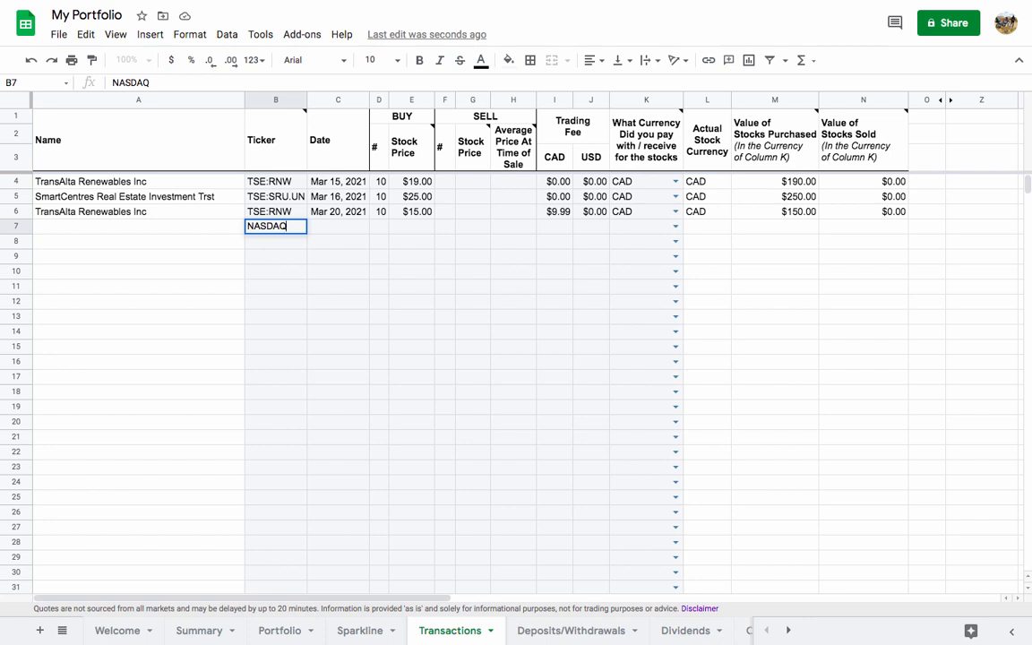
{"action": "type", "text": ":SNDL"}
{"action": "key", "text": "Return"}
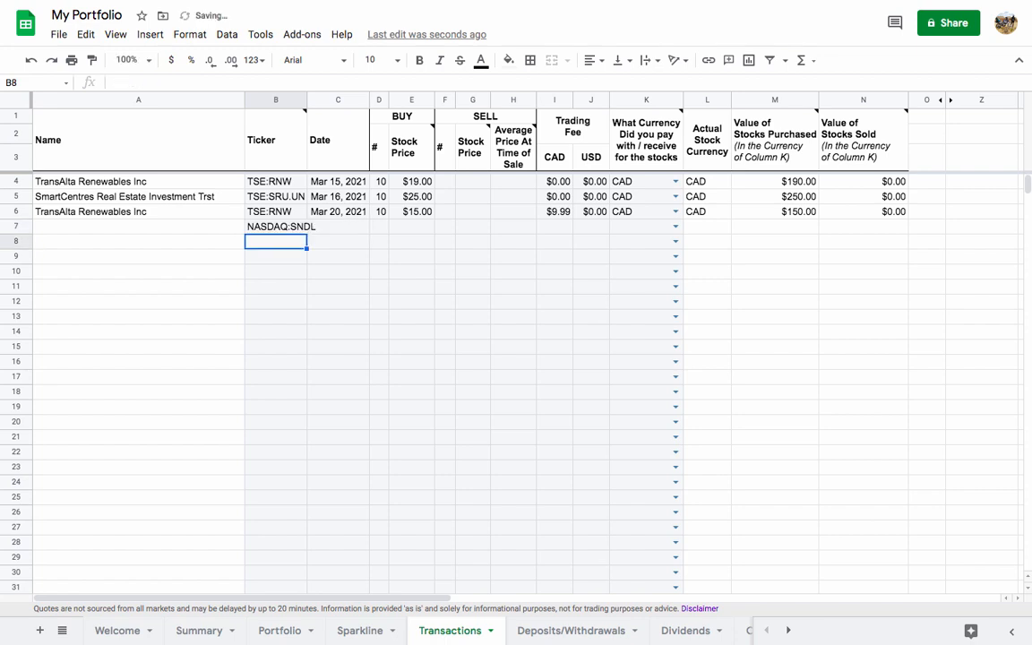
Date the NASDAQ:SNDL transaction in row 7 Mar 21, 2021
{"action": "left_click", "coordinate": [337, 213]}
{"action": "left_click", "coordinate": [338, 232]}
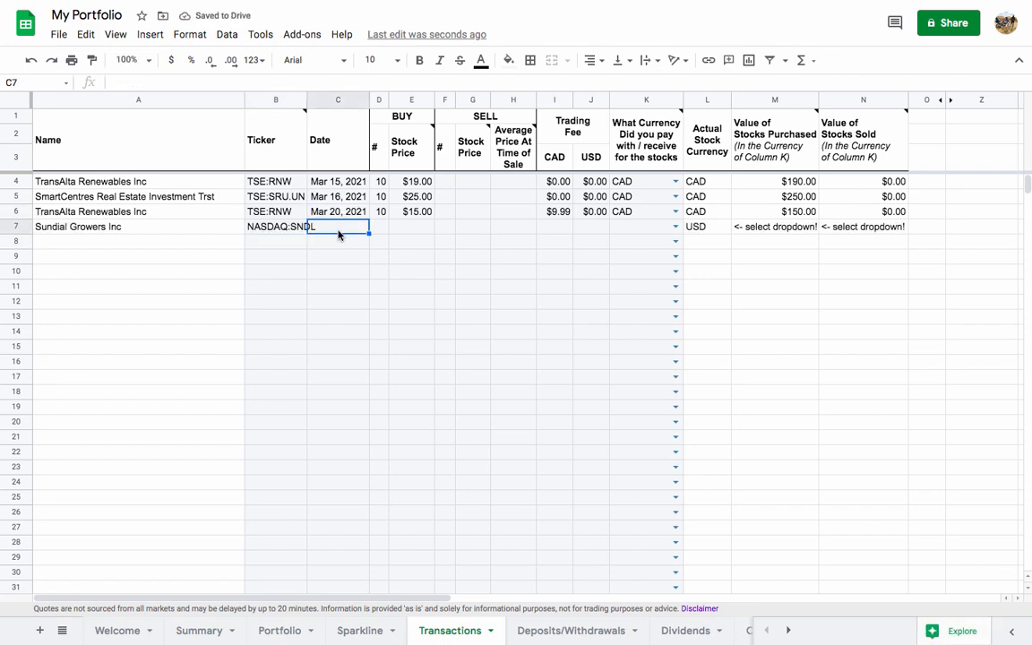
{"action": "type", "text": "Mar 21, 202"}
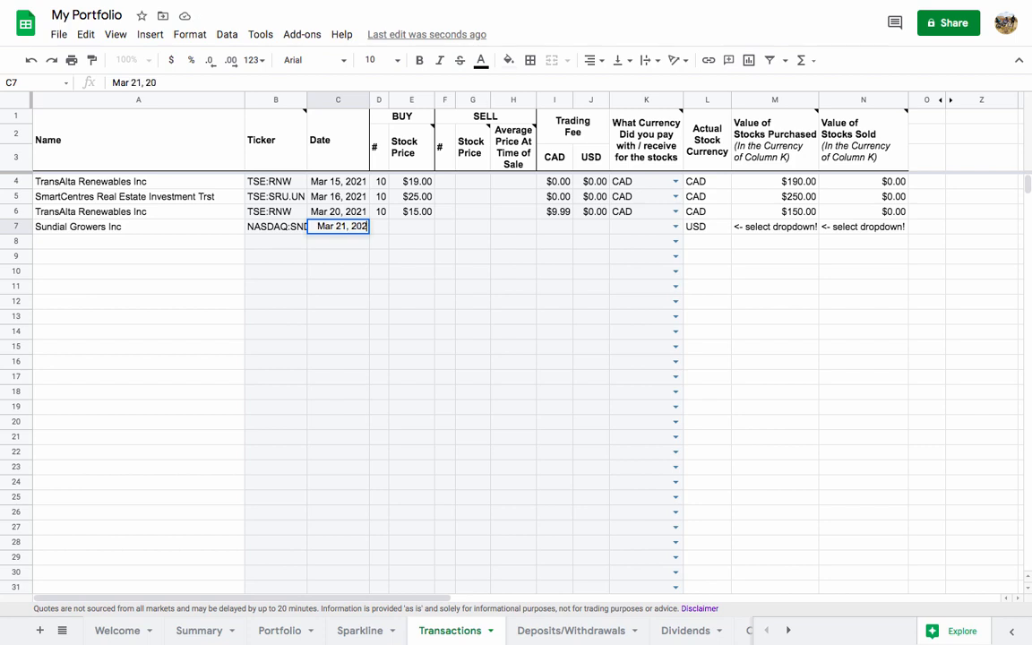
{"action": "type", "text": "1"}
{"action": "key", "text": "Return"}
Record a purchase of 100 shares at a stock price of 2 in row 7
{"action": "left_click", "coordinate": [380, 227]}
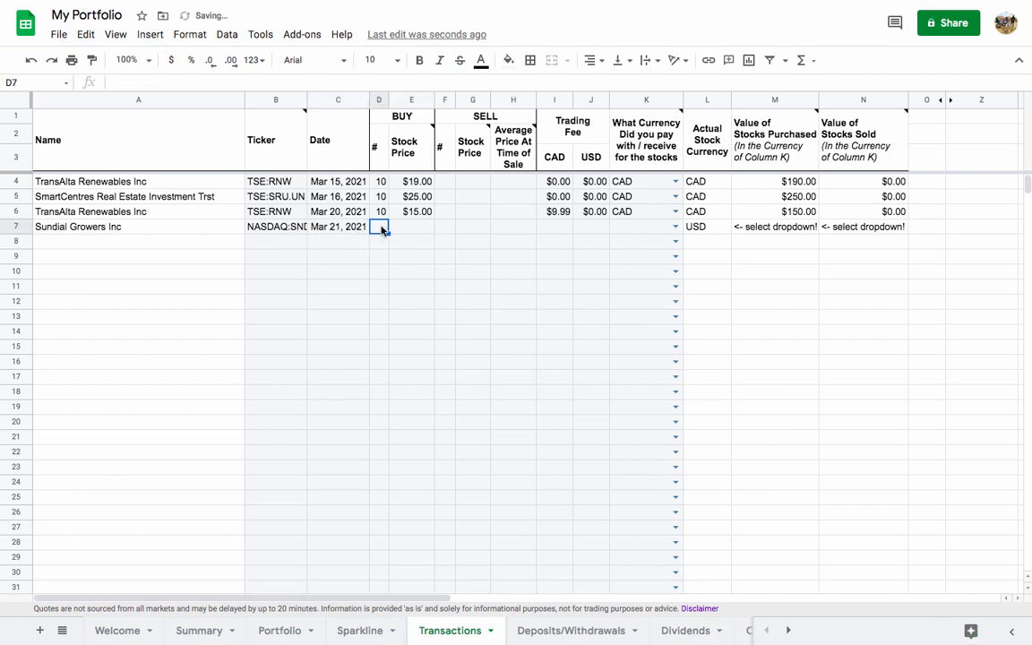
{"action": "type", "text": "100"}
{"action": "key", "text": "Tab"}
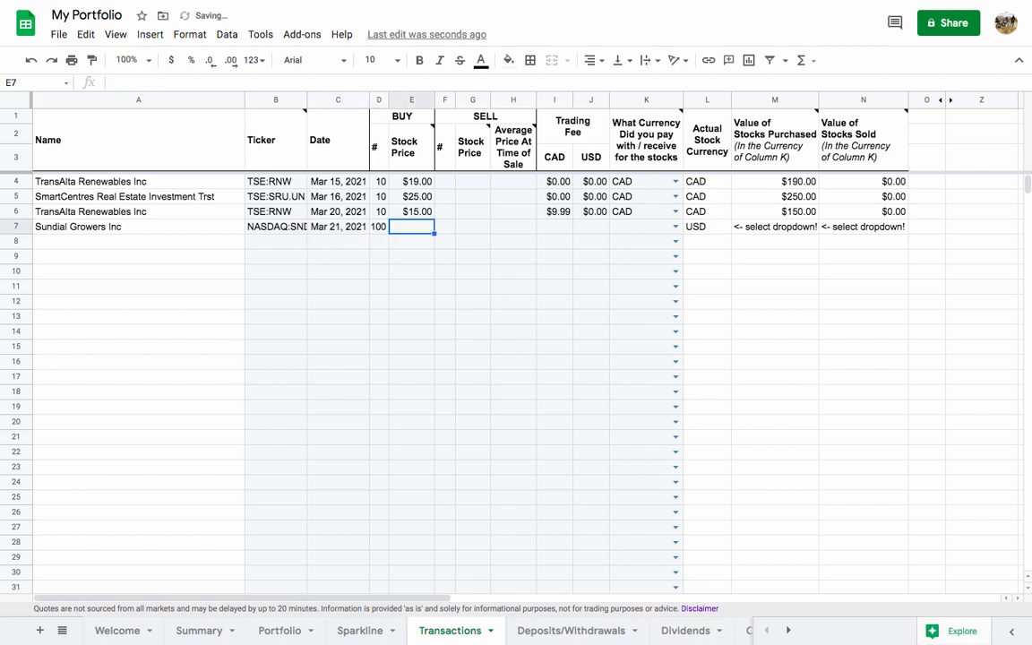
{"action": "type", "text": "2"}
{"action": "key", "text": "Return"}
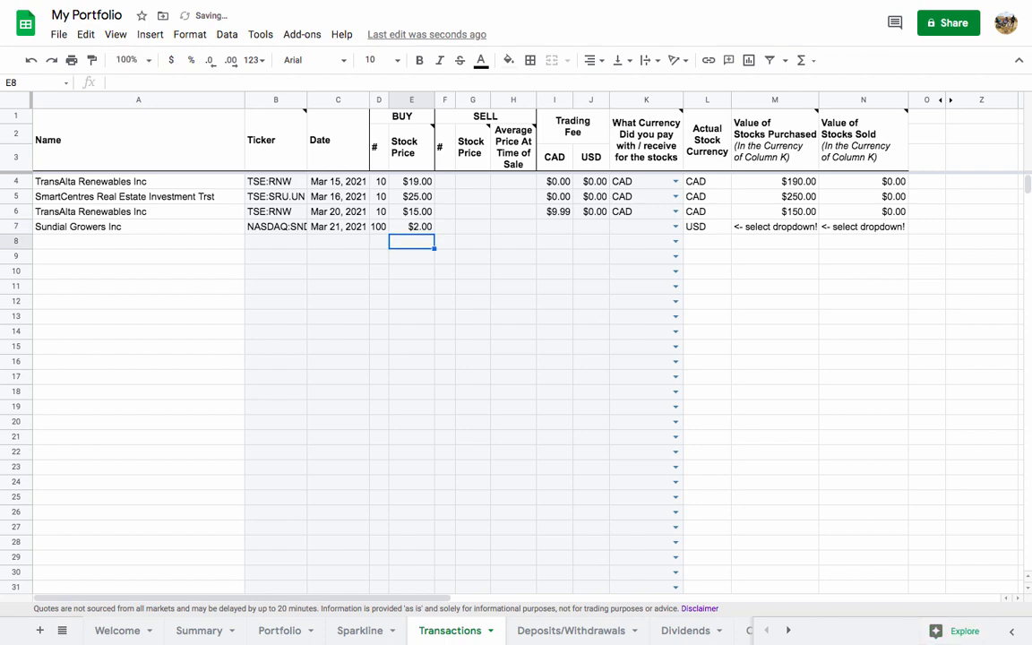
{"action": "left_click", "coordinate": [417, 228]}
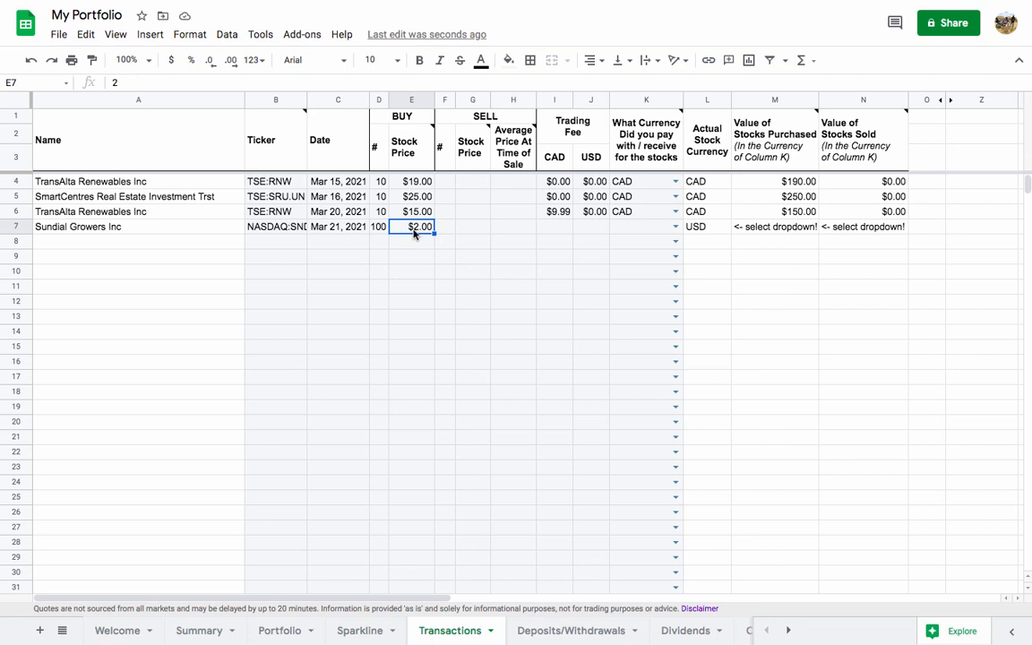
Set both the CAD and USD trading fees in row 7 to 0
{"action": "left_click", "coordinate": [552, 229]}
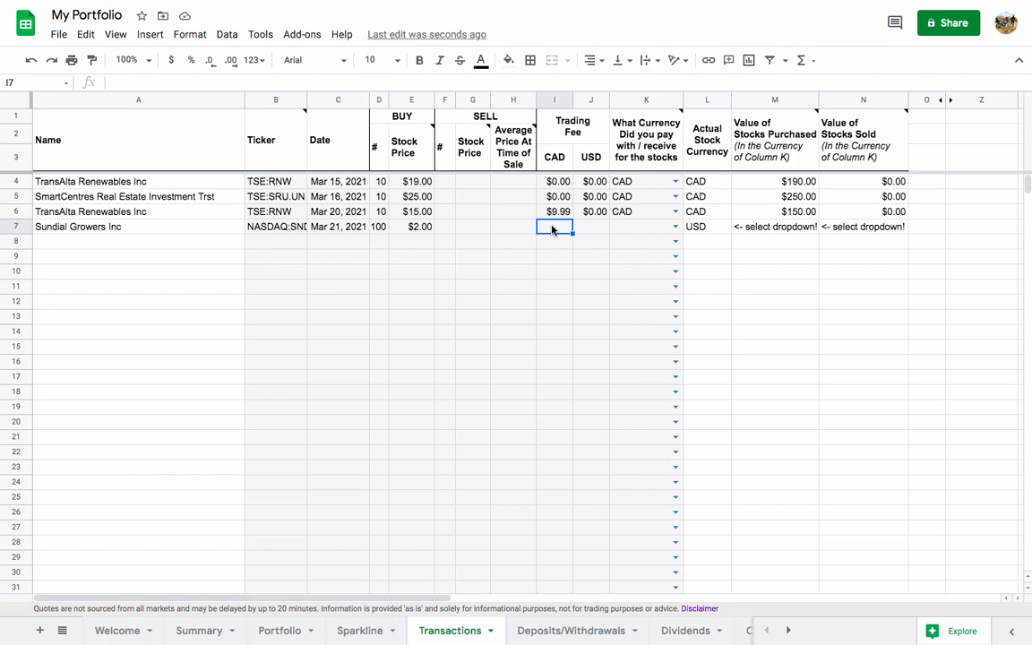
{"action": "type", "text": "0"}
{"action": "key", "text": "Tab"}
{"action": "type", "text": "0"}
{"action": "key", "text": "Return"}
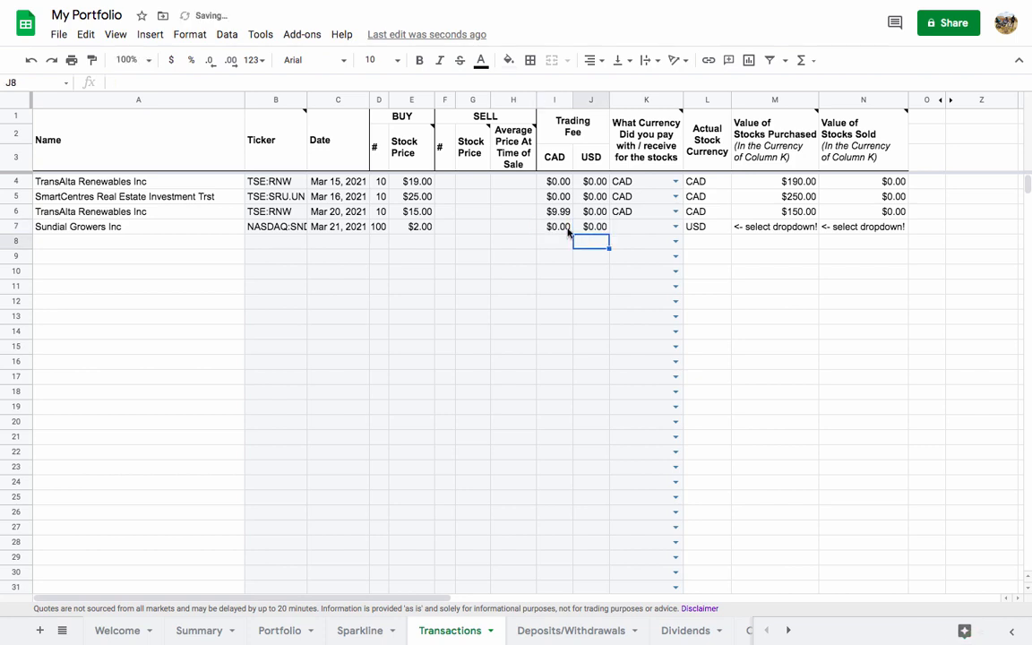
Choose CAD as the payment currency for row 7 and read the note beside the row
{"action": "left_click", "coordinate": [675, 227]}
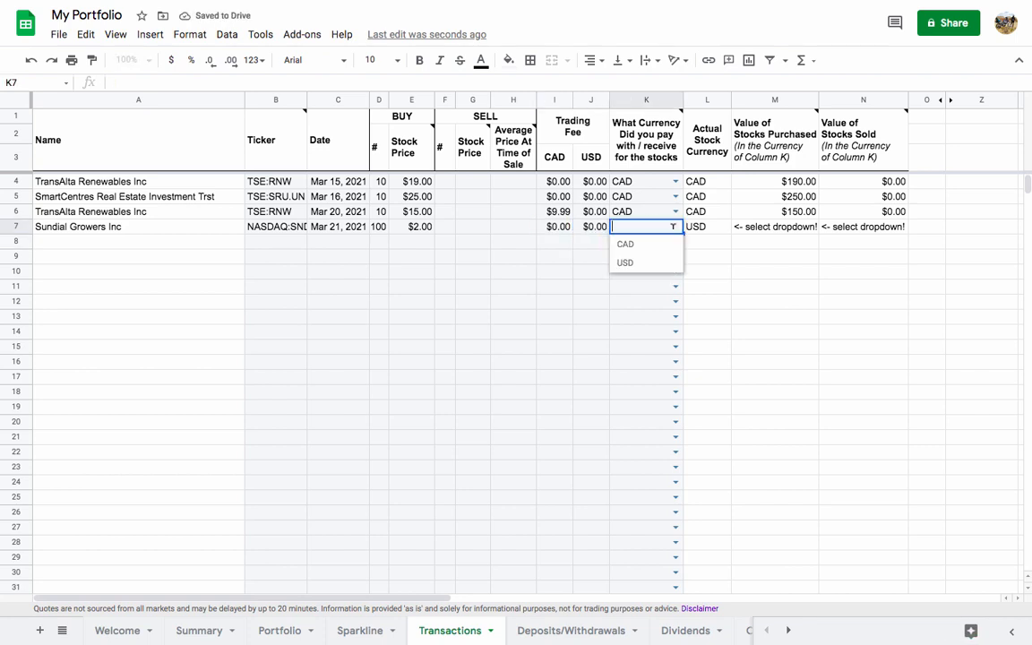
{"action": "left_click", "coordinate": [658, 244]}
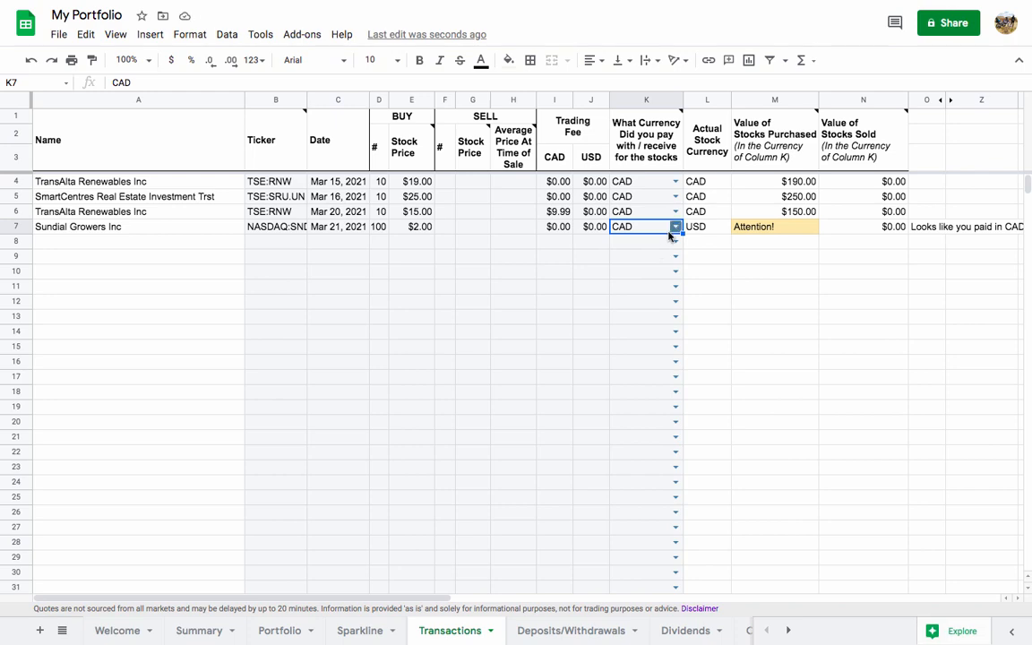
{"action": "scroll", "coordinate": [777, 228], "scroll_direction": "right", "scroll_amount": 5}
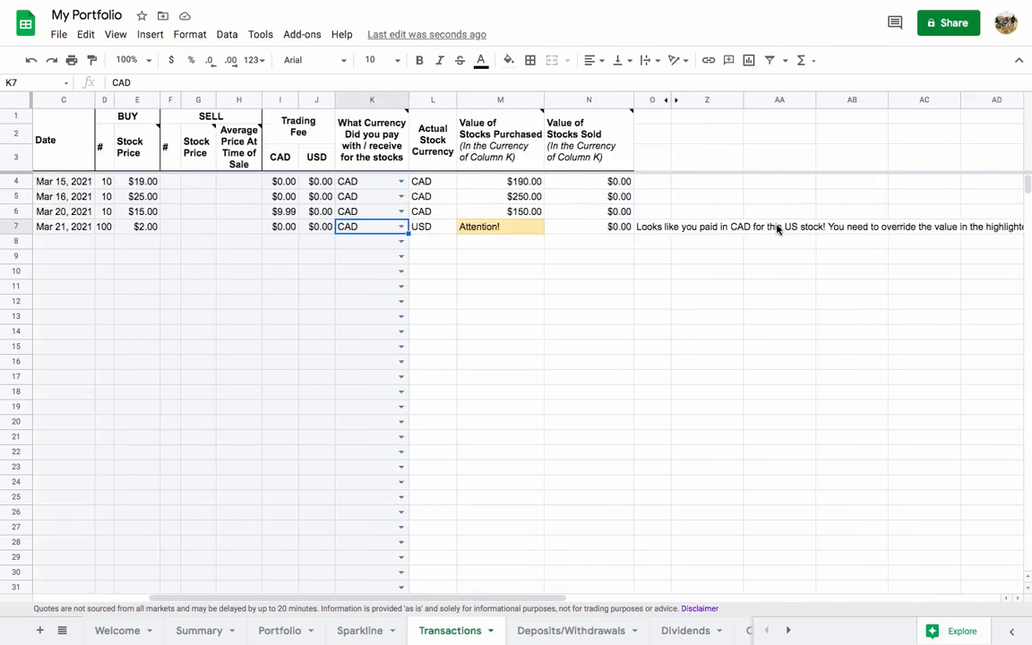
Read the note beside row 7 and override that row's value of stocks purchased with 255, the CAD amount paid
{"action": "scroll", "coordinate": [695, 233], "scroll_direction": "right", "scroll_amount": 6}
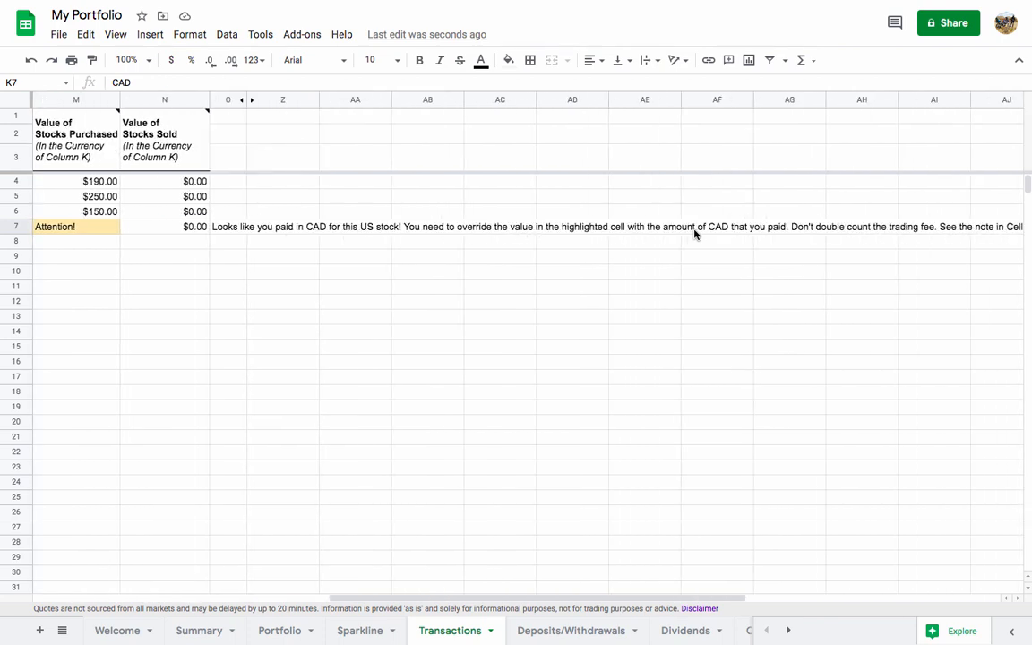
{"action": "scroll", "coordinate": [695, 233], "scroll_direction": "right", "scroll_amount": 2}
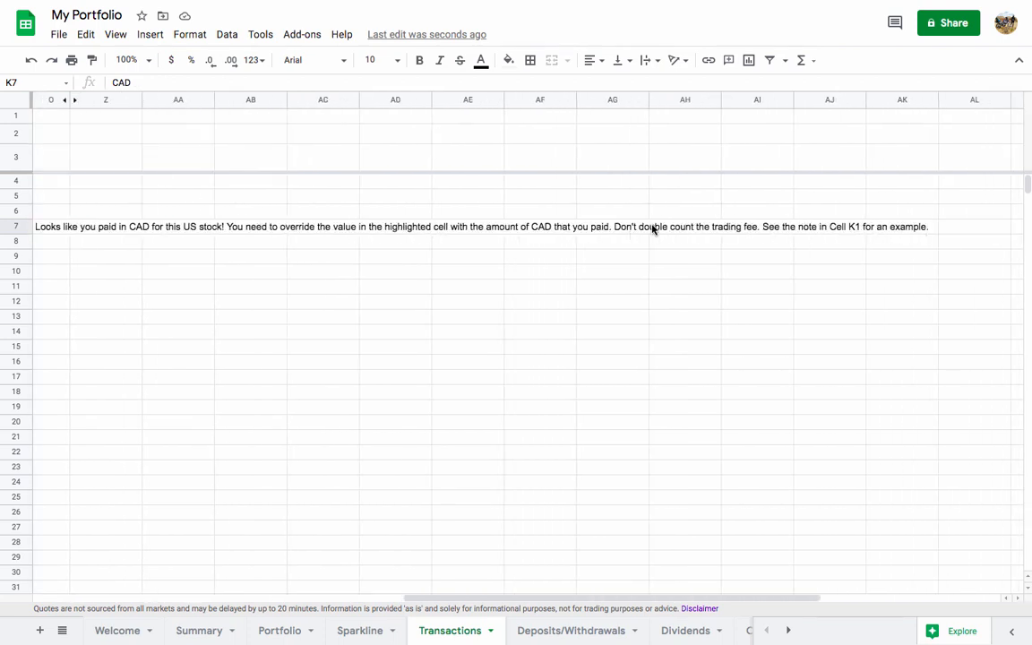
{"action": "scroll", "coordinate": [652, 228], "scroll_direction": "left", "scroll_amount": 13}
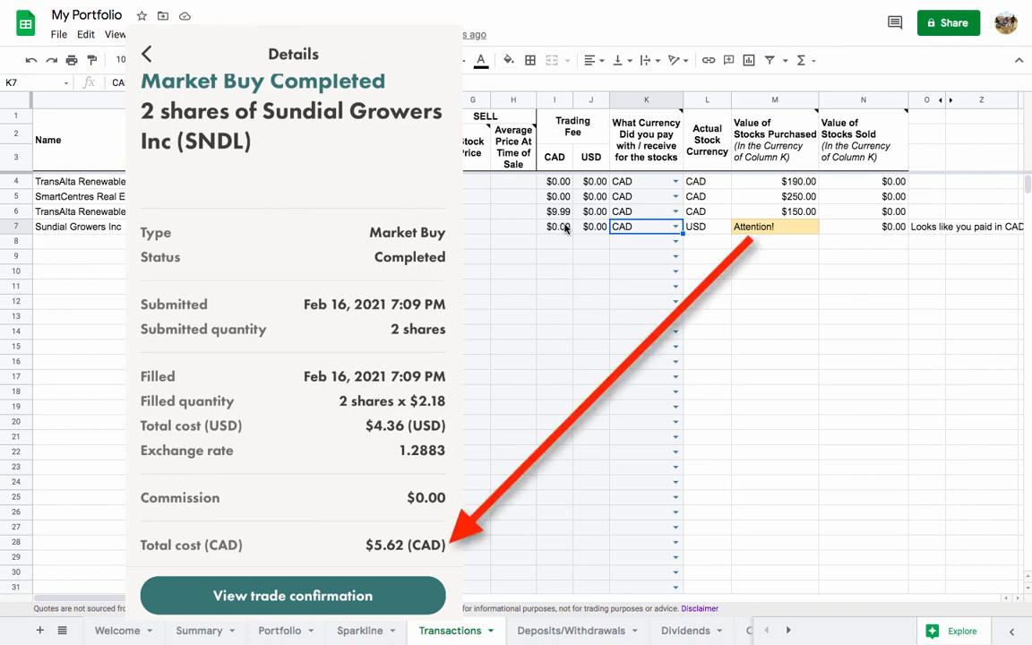
{"action": "left_click", "coordinate": [760, 227]}
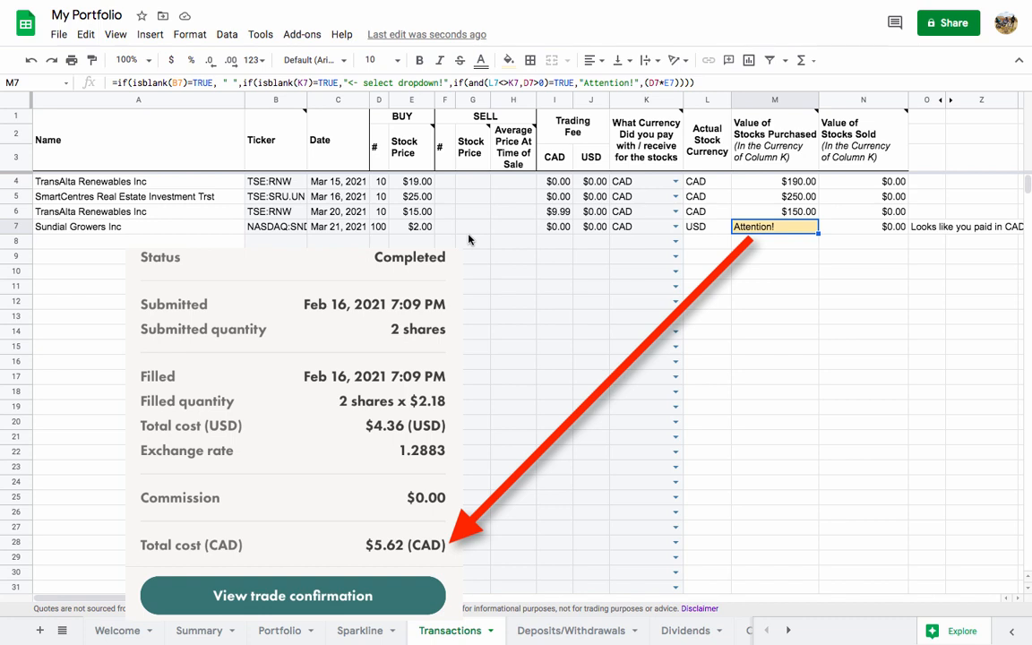
{"action": "type", "text": "2"}
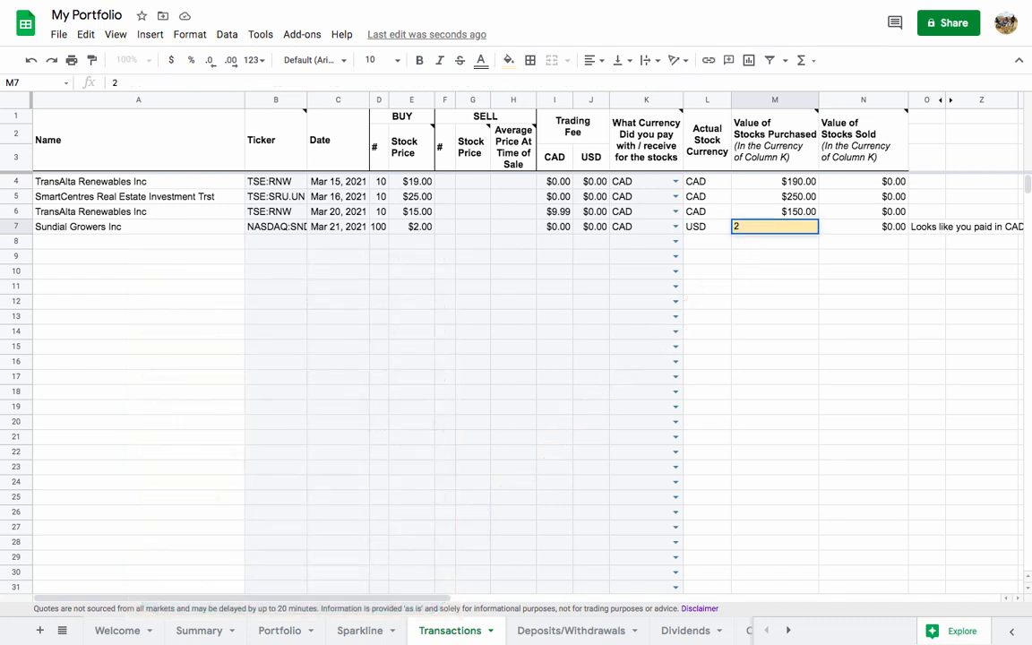
{"action": "type", "text": "55"}
{"action": "key", "text": "Return"}
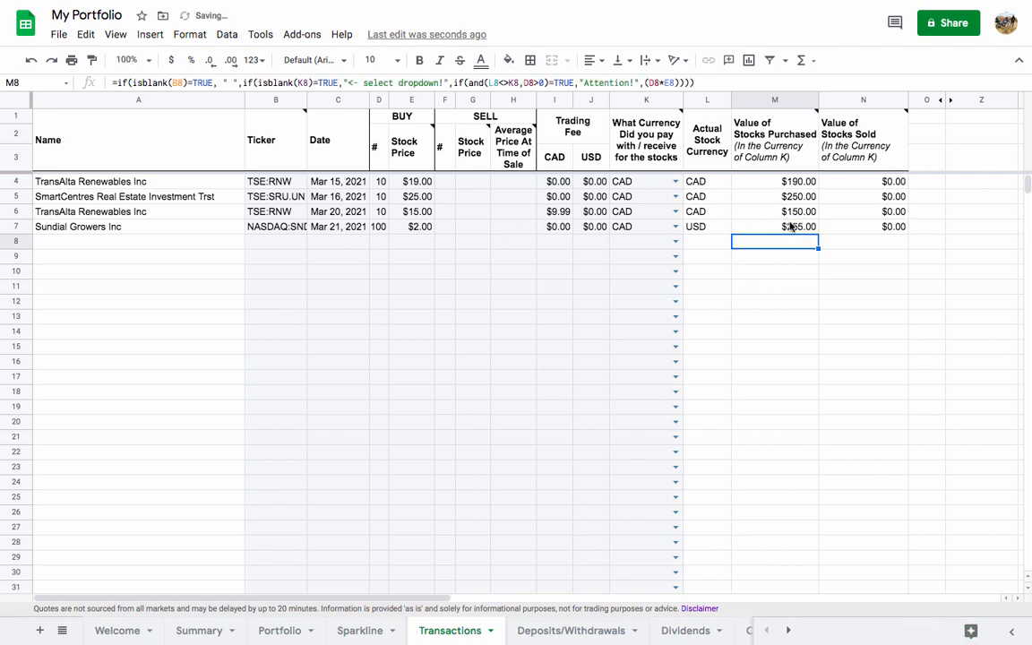
{"action": "left_click", "coordinate": [792, 226]}
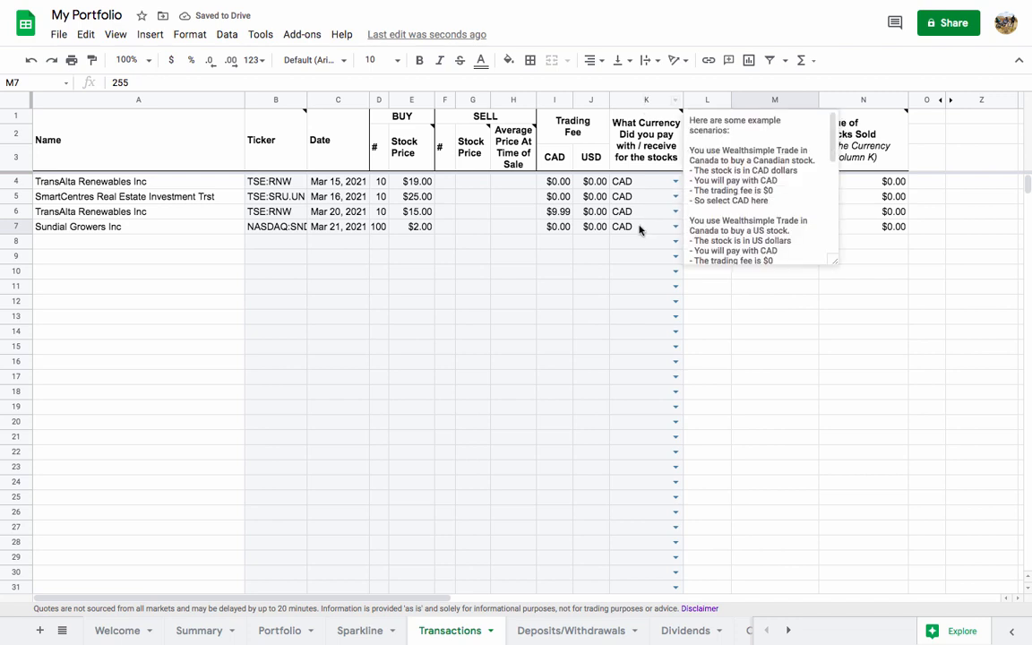
{"action": "left_click", "coordinate": [755, 304]}
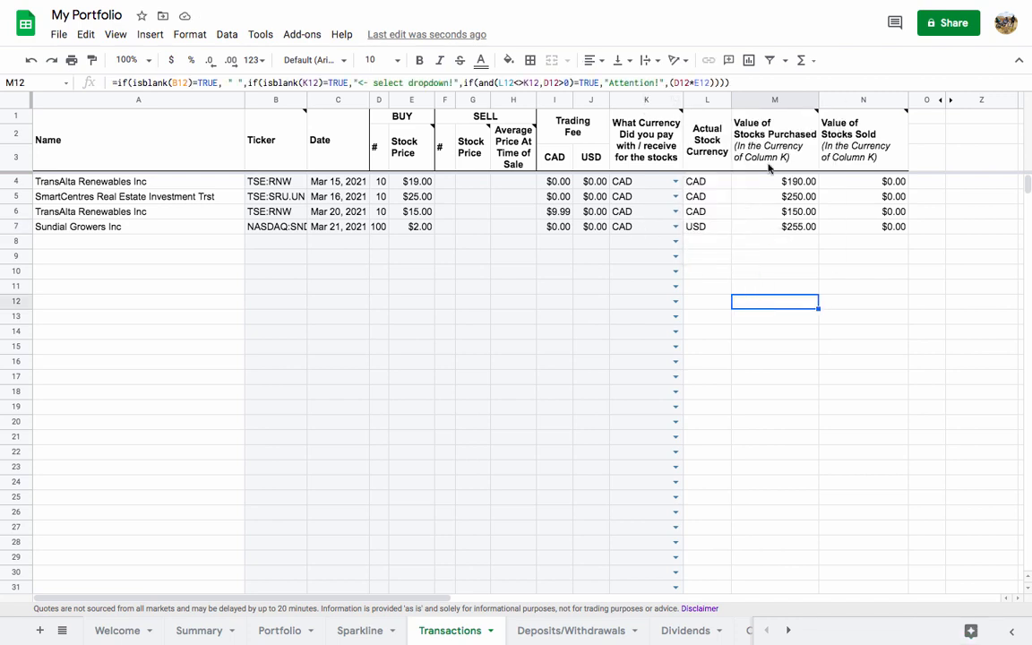
Add holding number 3 with the ticker NASDAQ:SNDL in row 4 of the Portfolio sheet
{"action": "left_click", "coordinate": [273, 638]}
{"action": "left_click", "coordinate": [42, 204]}
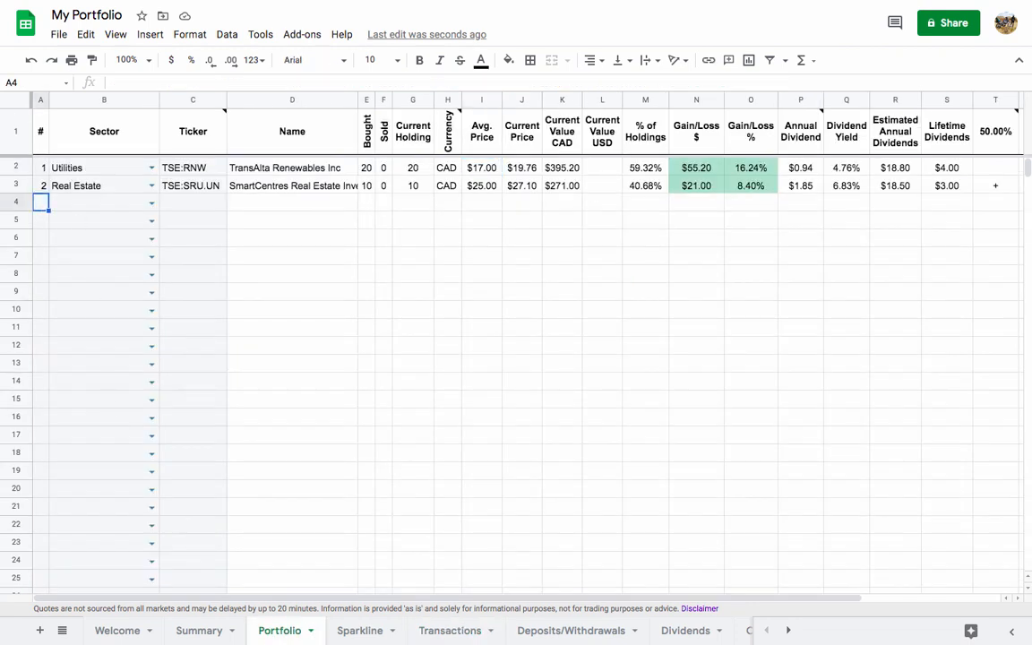
{"action": "type", "text": "3"}
{"action": "key", "text": "Return"}
{"action": "left_click", "coordinate": [185, 201]}
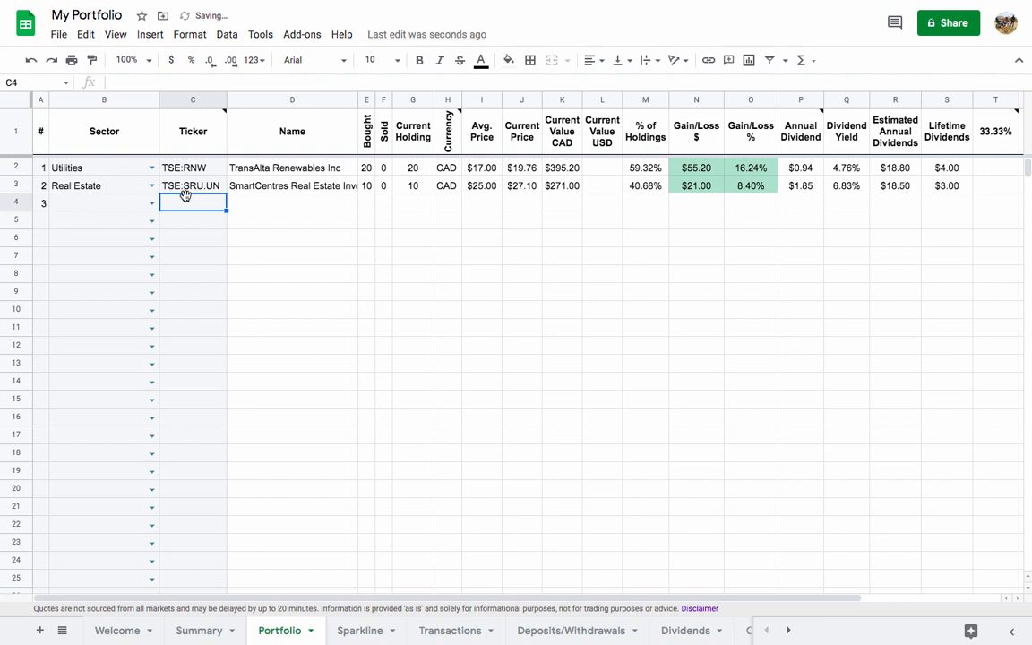
{"action": "type", "text": "NASDA"}
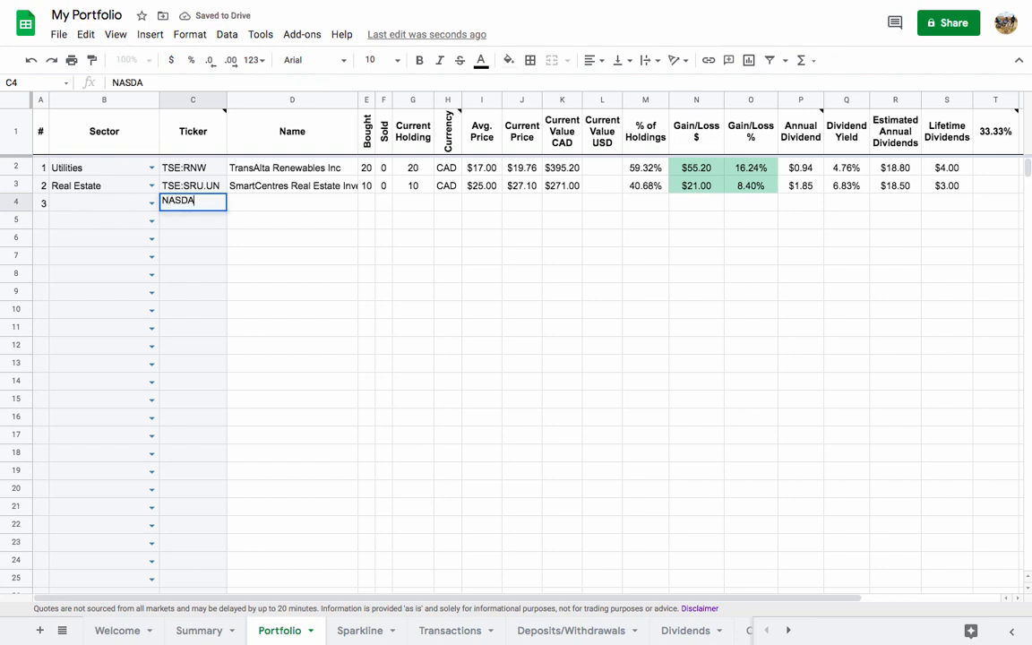
{"action": "type", "text": "Q:SNDL"}
{"action": "key", "text": "Return"}
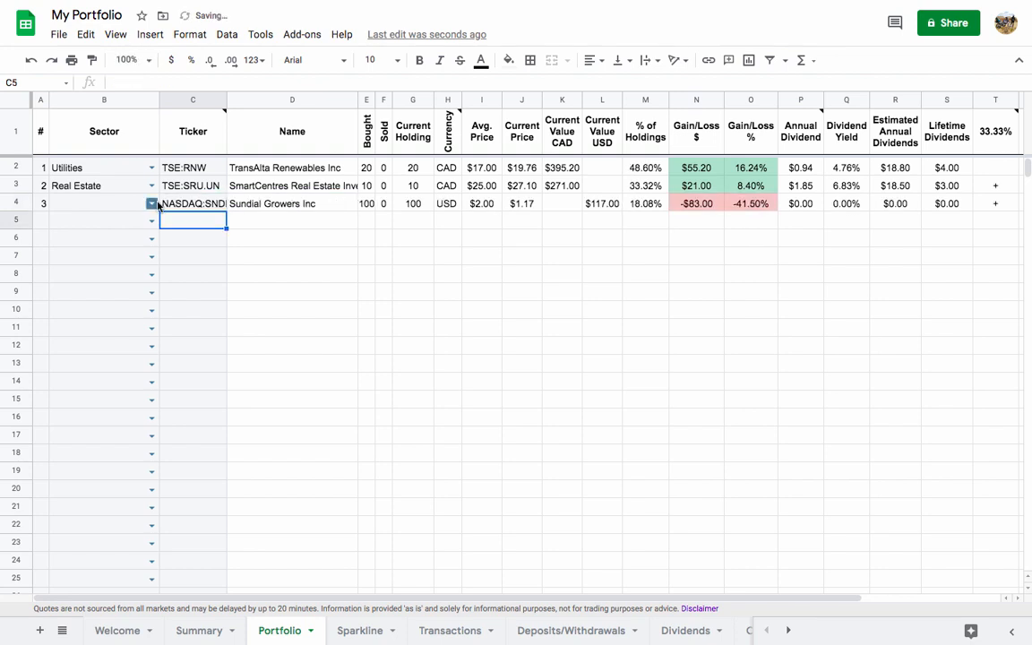
Add a Weed sector in the first empty row under Sector Pie Chart Data on the Summary sheet
{"action": "left_click", "coordinate": [153, 204]}
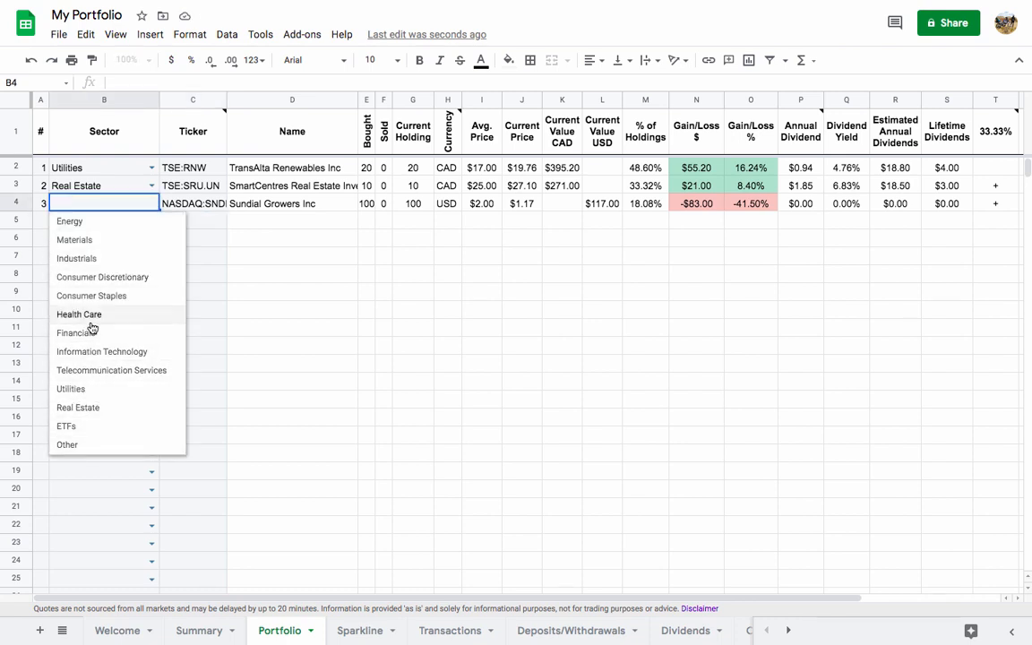
{"action": "left_click", "coordinate": [92, 514]}
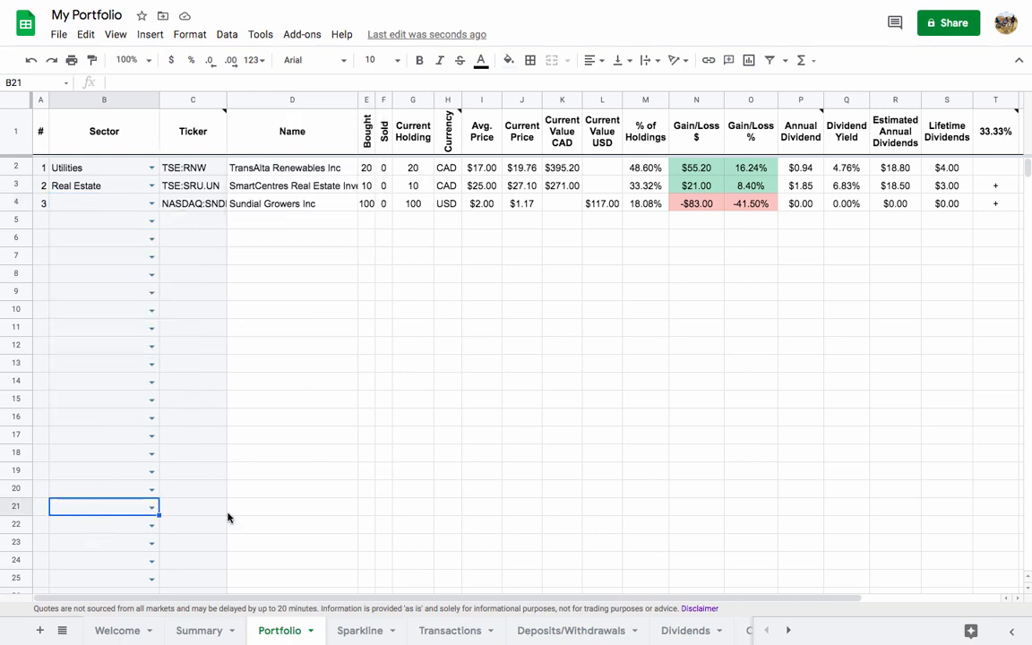
{"action": "left_click", "coordinate": [201, 629]}
{"action": "scroll", "coordinate": [627, 394], "scroll_direction": "down", "scroll_amount": 5}
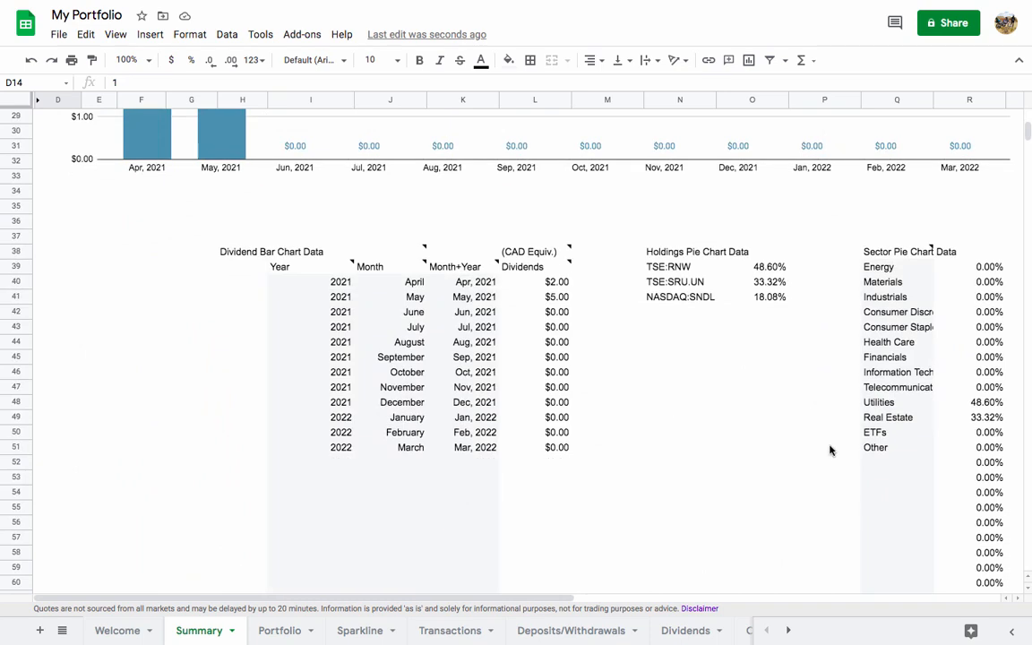
{"action": "left_click", "coordinate": [879, 463]}
{"action": "scroll", "coordinate": [879, 462], "scroll_direction": "down", "scroll_amount": 2}
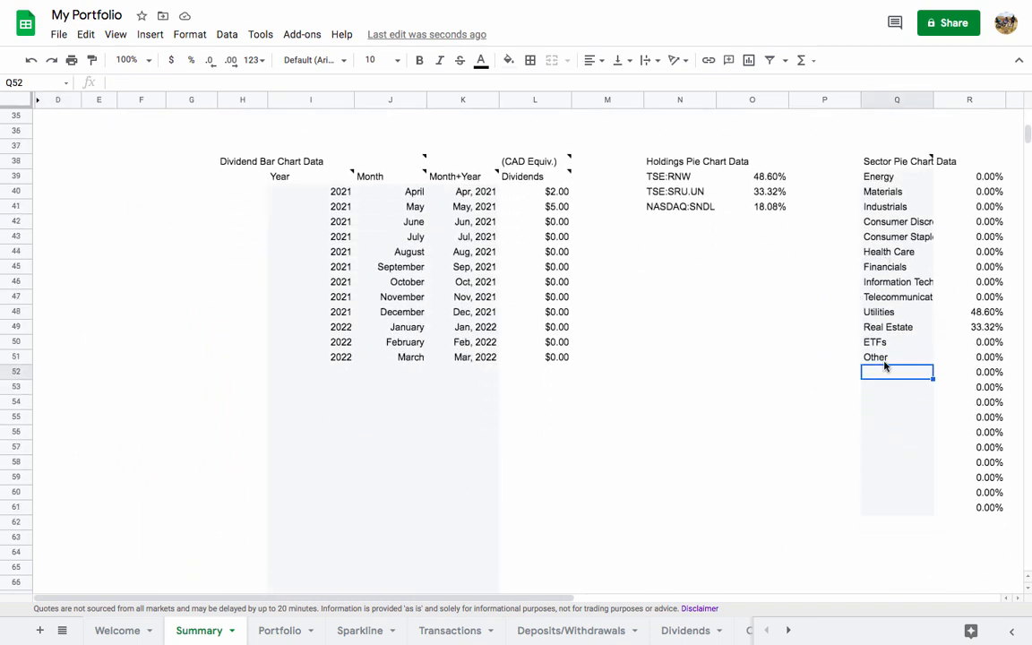
{"action": "type", "text": "Weec"}
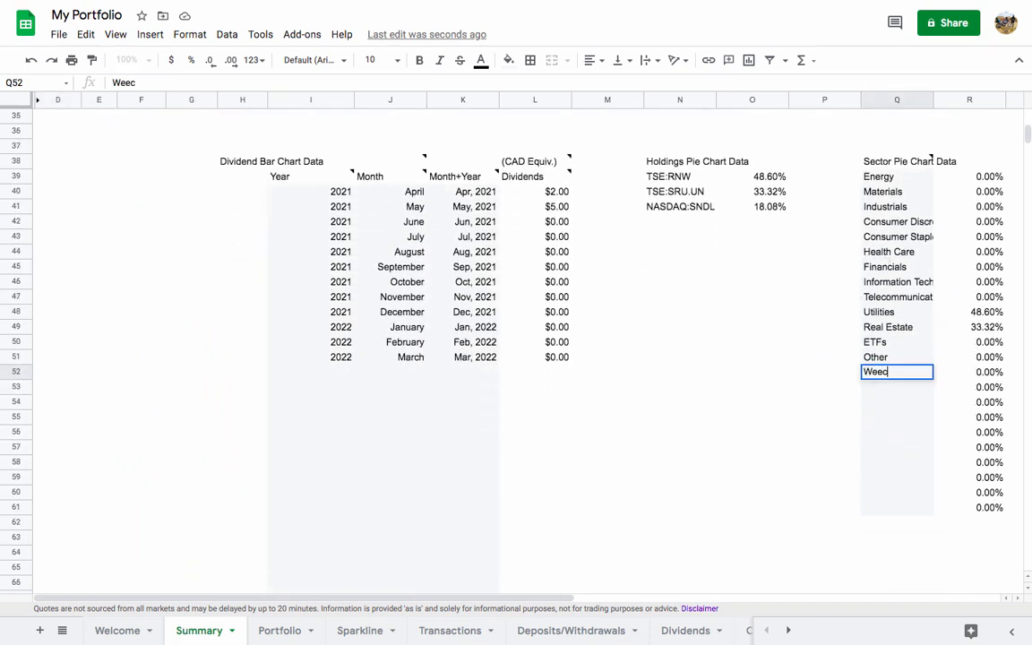
{"action": "key", "text": "Return"}
{"action": "double_click", "coordinate": [876, 371]}
{"action": "key", "text": "Return"}
{"action": "scroll", "coordinate": [591, 352], "scroll_direction": "up", "scroll_amount": 10}
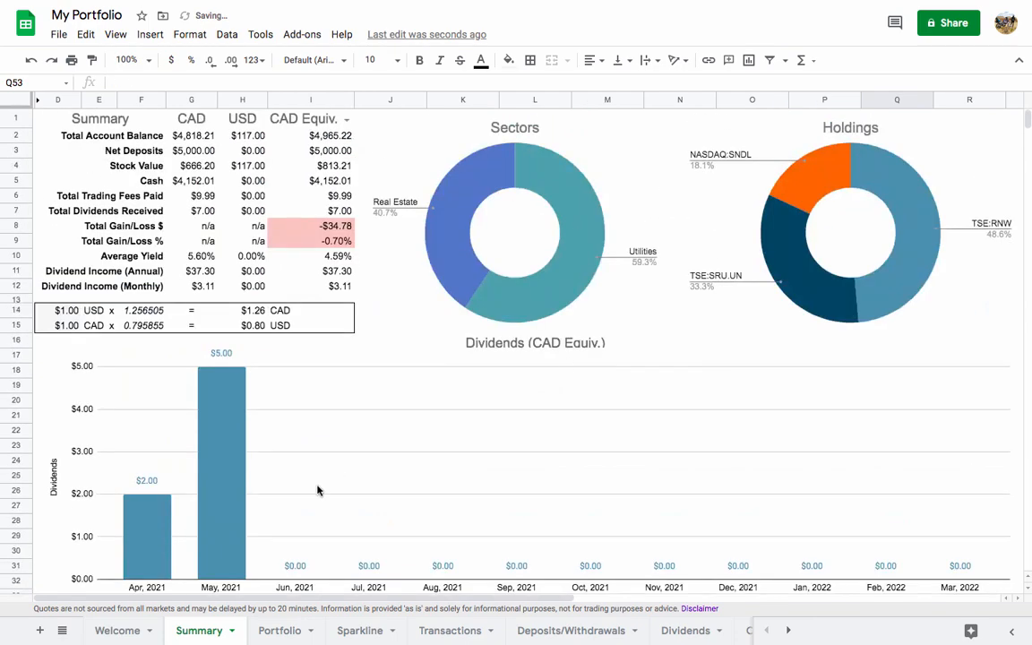
Set the NASDAQ:SNDL holding's sector to Weed on the Portfolio sheet and check the Sectors chart on Summary
{"action": "left_click", "coordinate": [280, 630]}
{"action": "double_click", "coordinate": [103, 203]}
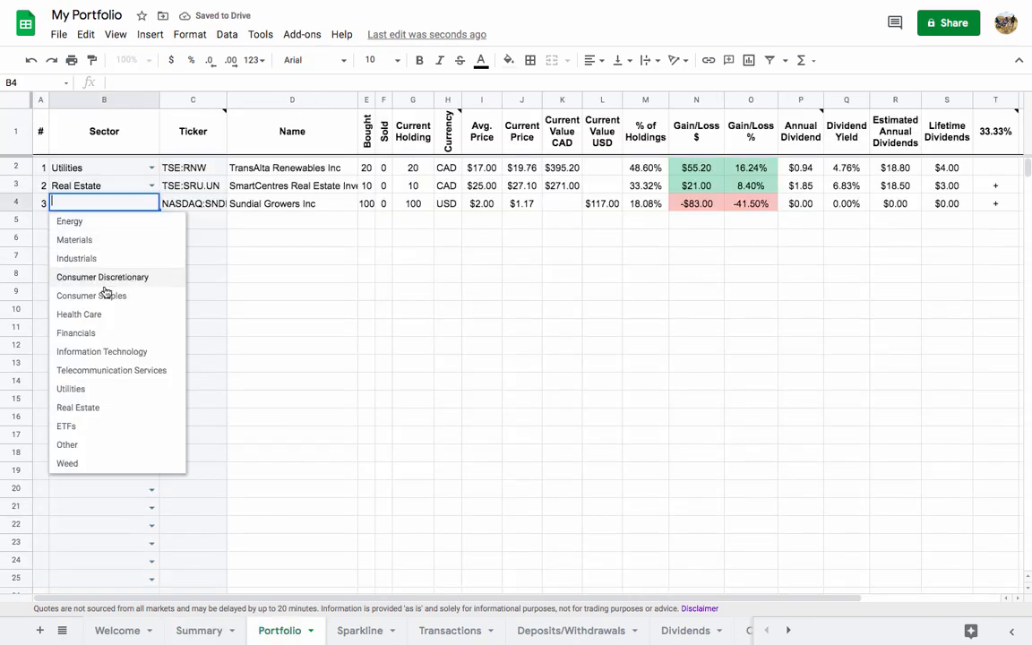
{"action": "left_click", "coordinate": [72, 463]}
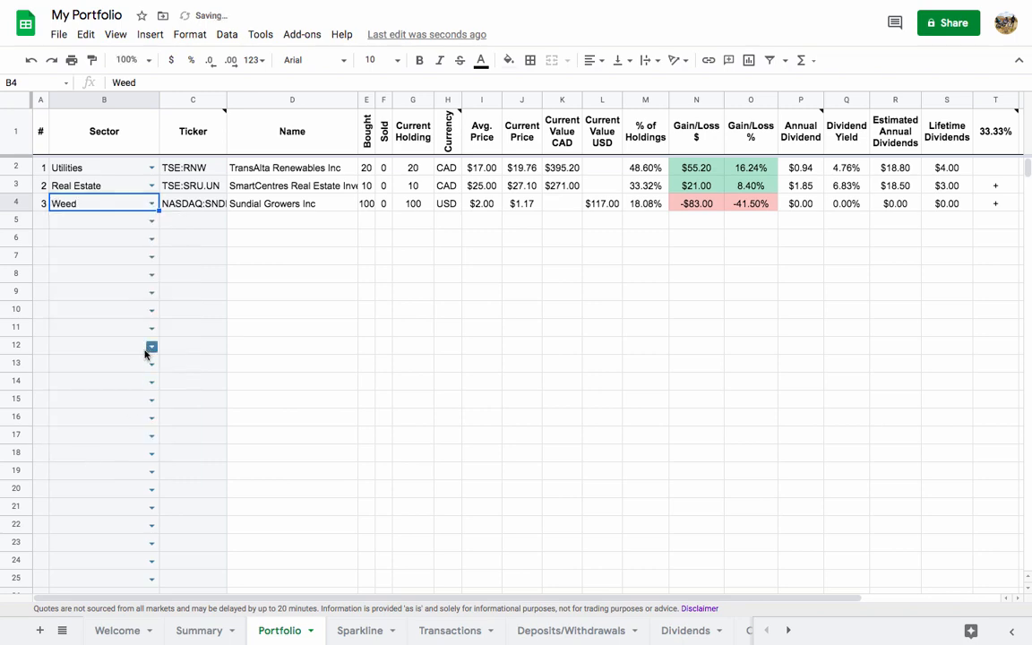
{"action": "left_click", "coordinate": [203, 627]}
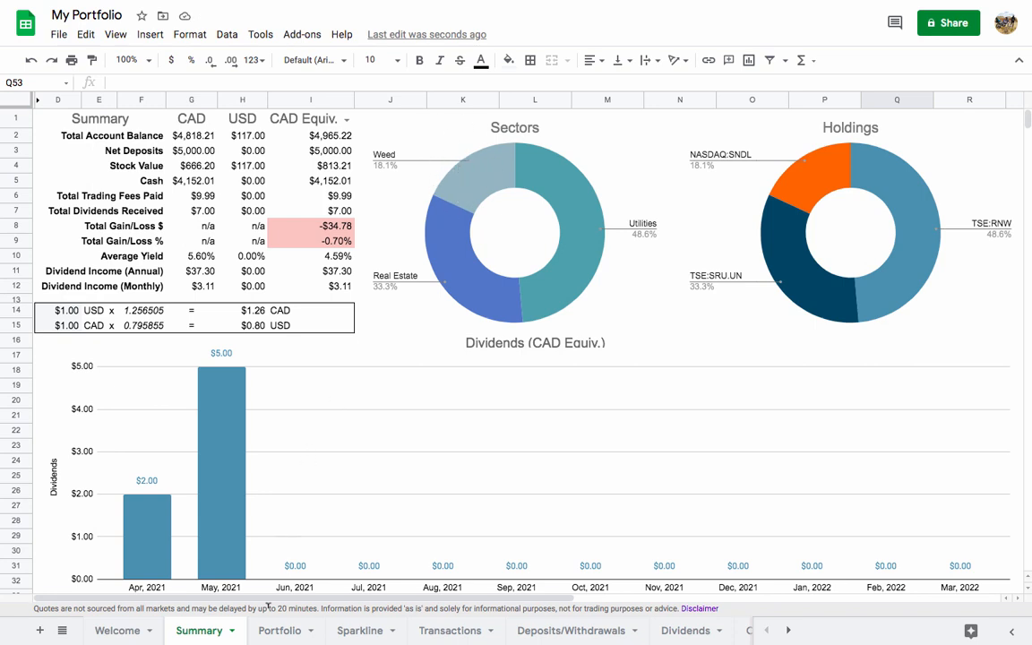
Examine the holdings' gain/loss on the Portfolio sheet and the total gain/loss, account balance and stock value on Summary
{"action": "left_click", "coordinate": [280, 630]}
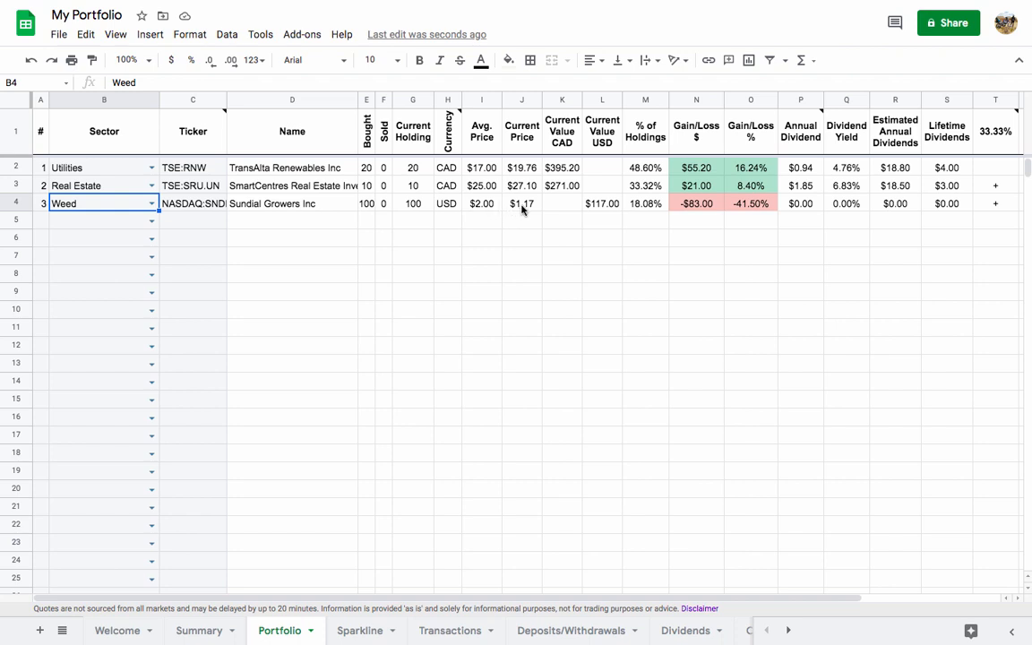
{"action": "left_click", "coordinate": [720, 207]}
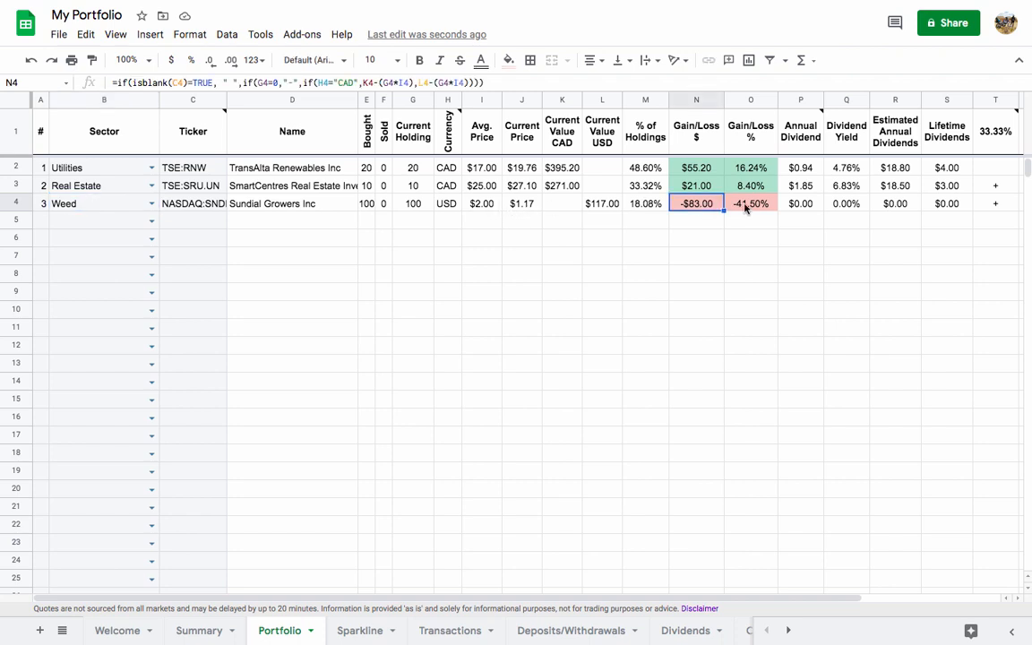
{"action": "left_click", "coordinate": [746, 208]}
{"action": "left_click", "coordinate": [702, 170]}
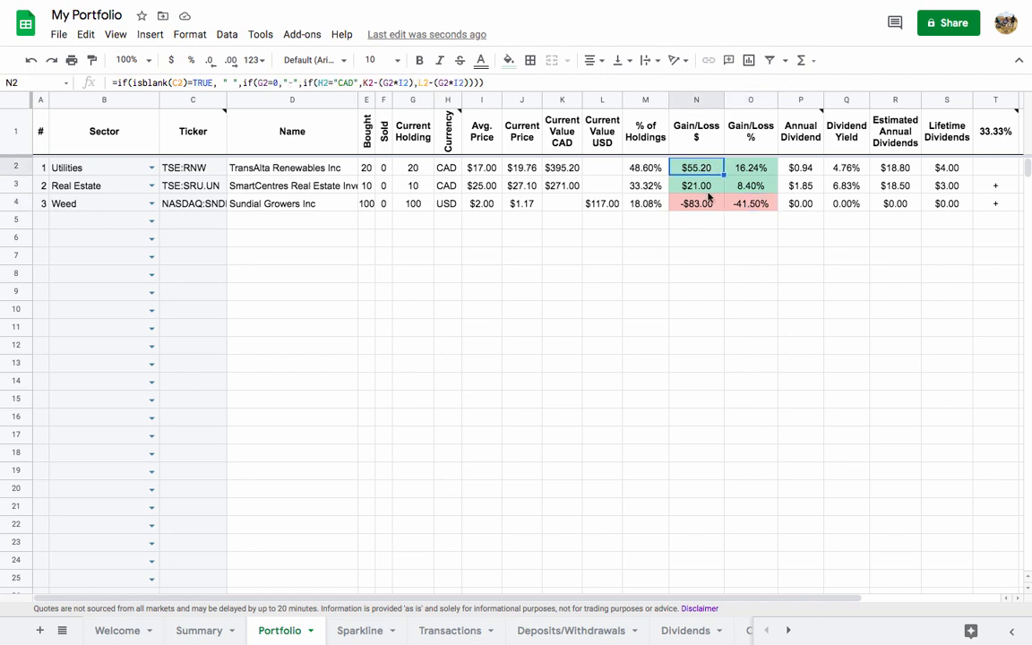
{"action": "left_click", "coordinate": [199, 630]}
{"action": "left_click", "coordinate": [312, 226]}
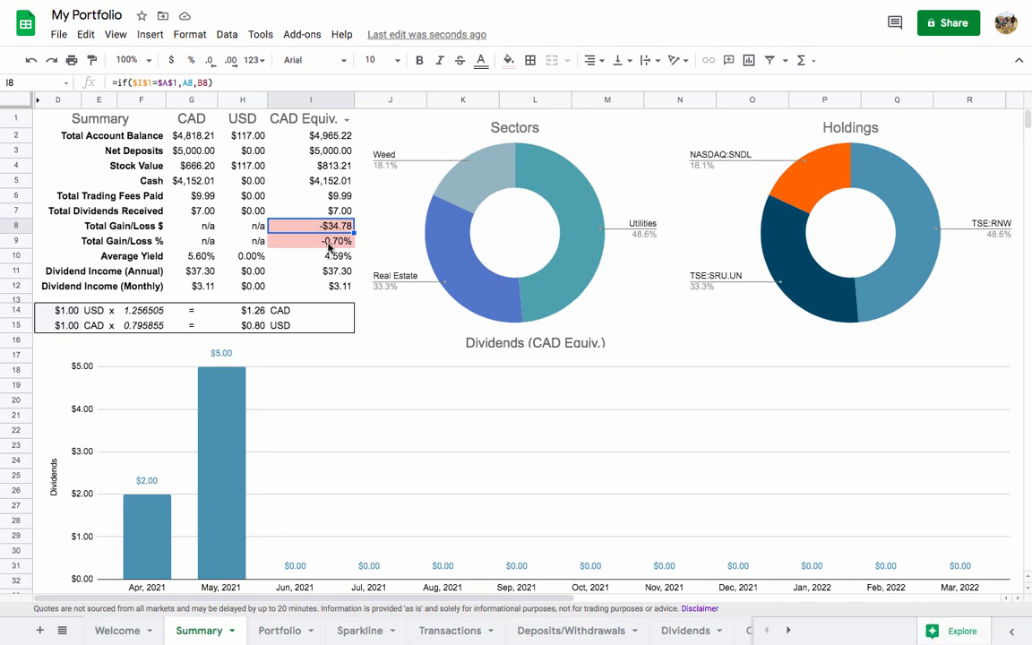
{"action": "left_click", "coordinate": [228, 133]}
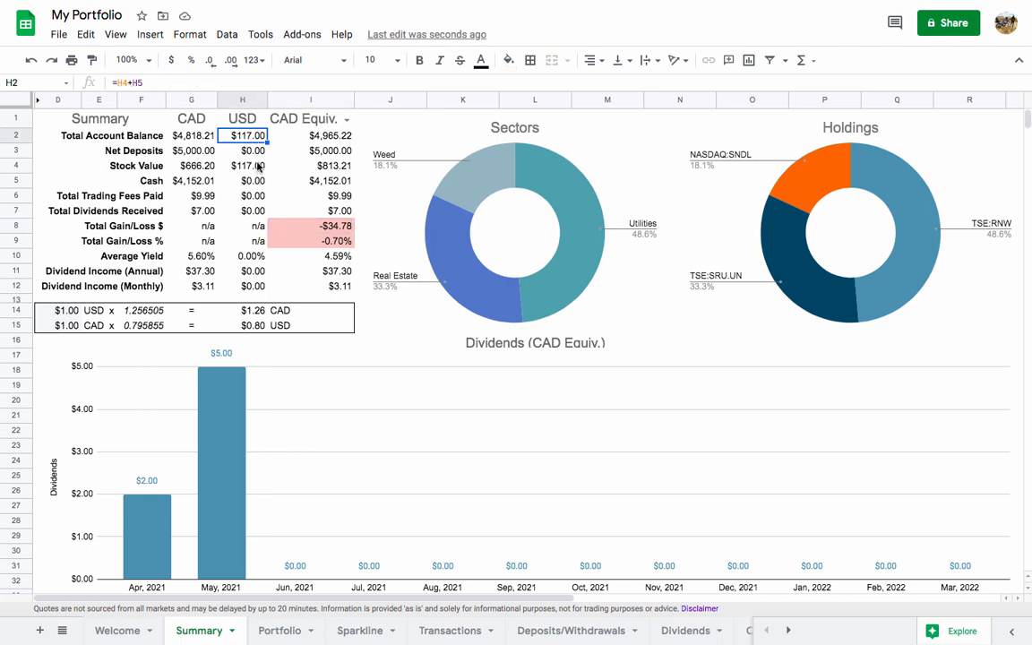
{"action": "left_click", "coordinate": [259, 167]}
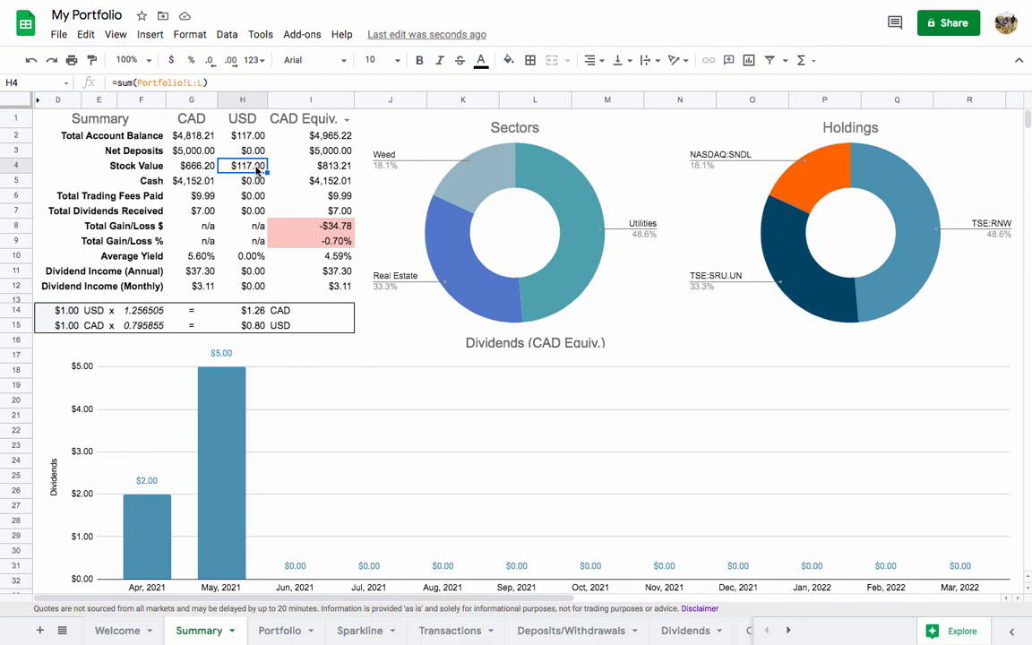
{"action": "left_click", "coordinate": [331, 161]}
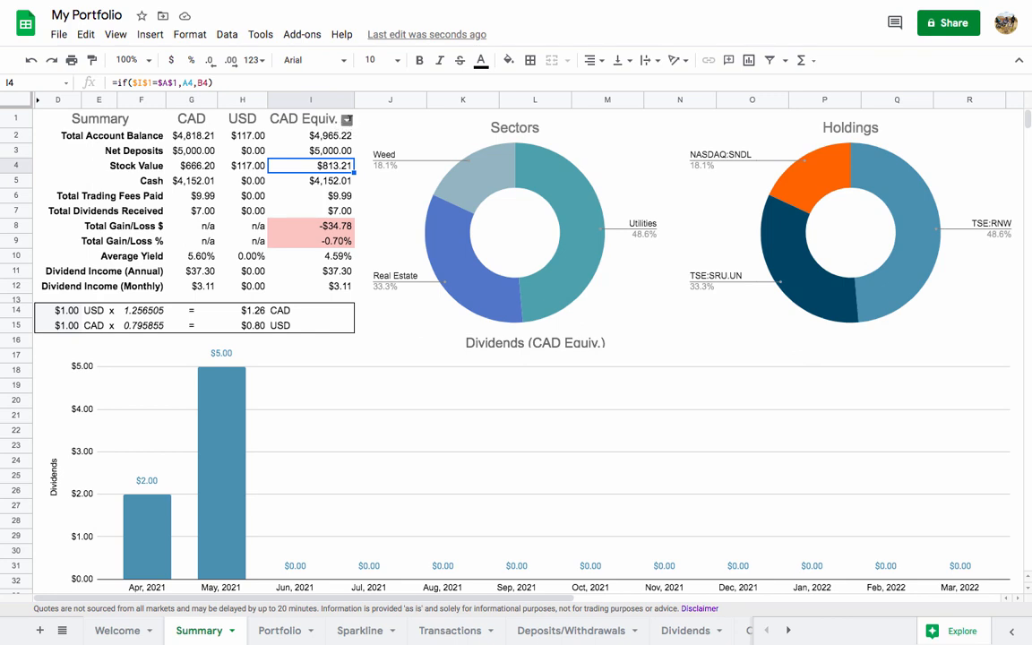
Switch the Summary sheet's equivalent currency to USD Equiv. and back to CAD Equiv
{"action": "left_click", "coordinate": [346, 119]}
{"action": "left_click", "coordinate": [296, 152]}
{"action": "left_click", "coordinate": [348, 121]}
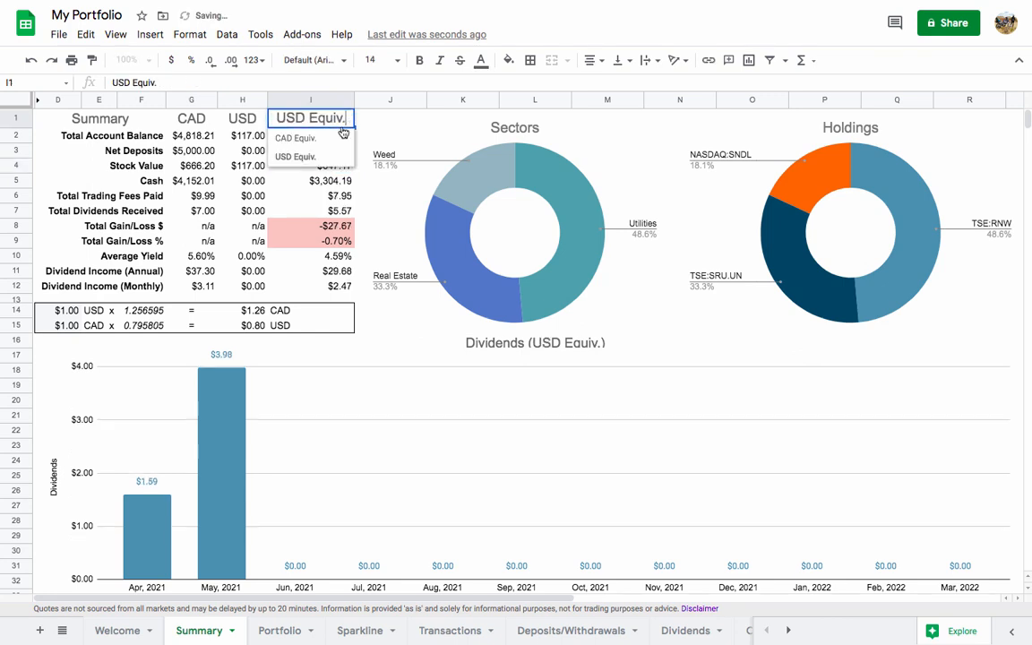
{"action": "left_click", "coordinate": [295, 136]}
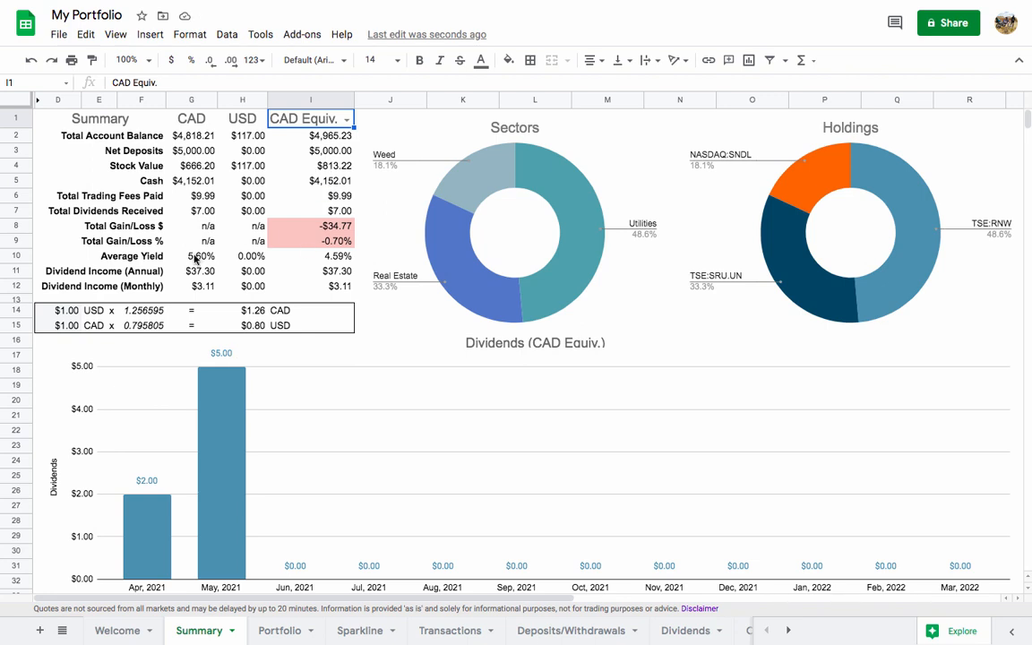
Try converting 200 USD to CAD in the Summary sheet's currency converter and undo the entry
{"action": "left_click", "coordinate": [76, 311]}
{"action": "left_click", "coordinate": [74, 327]}
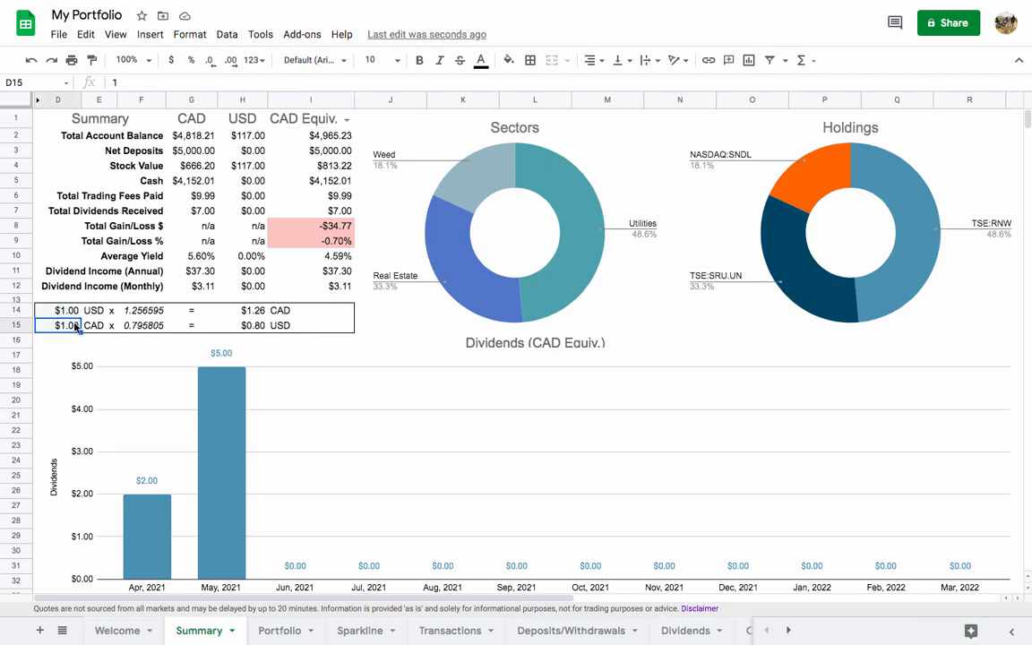
{"action": "left_click", "coordinate": [75, 313]}
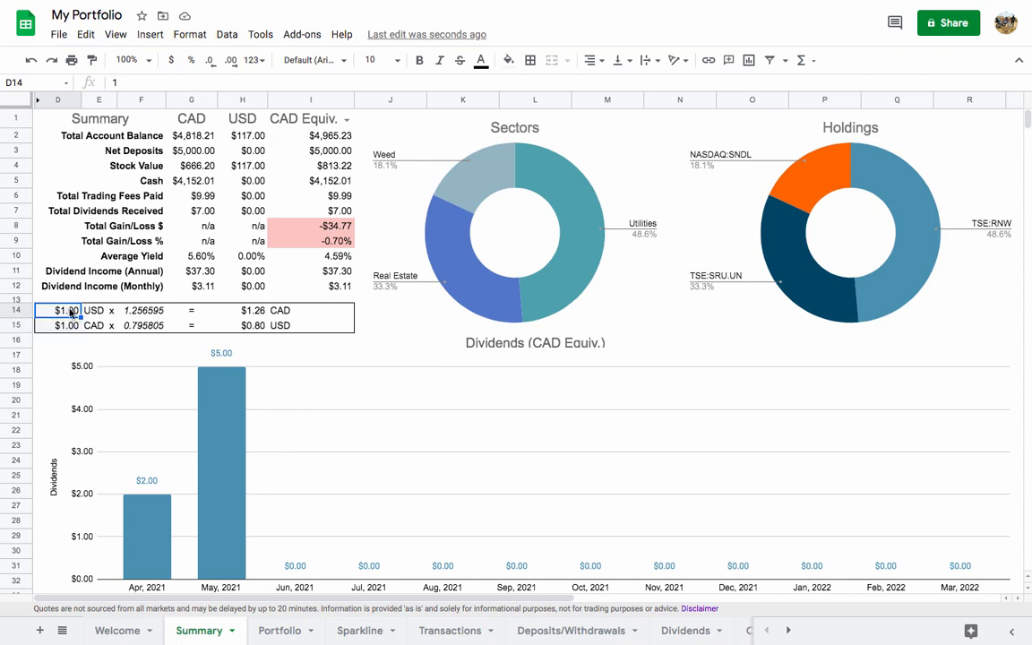
{"action": "type", "text": "200"}
{"action": "key", "text": "Return"}
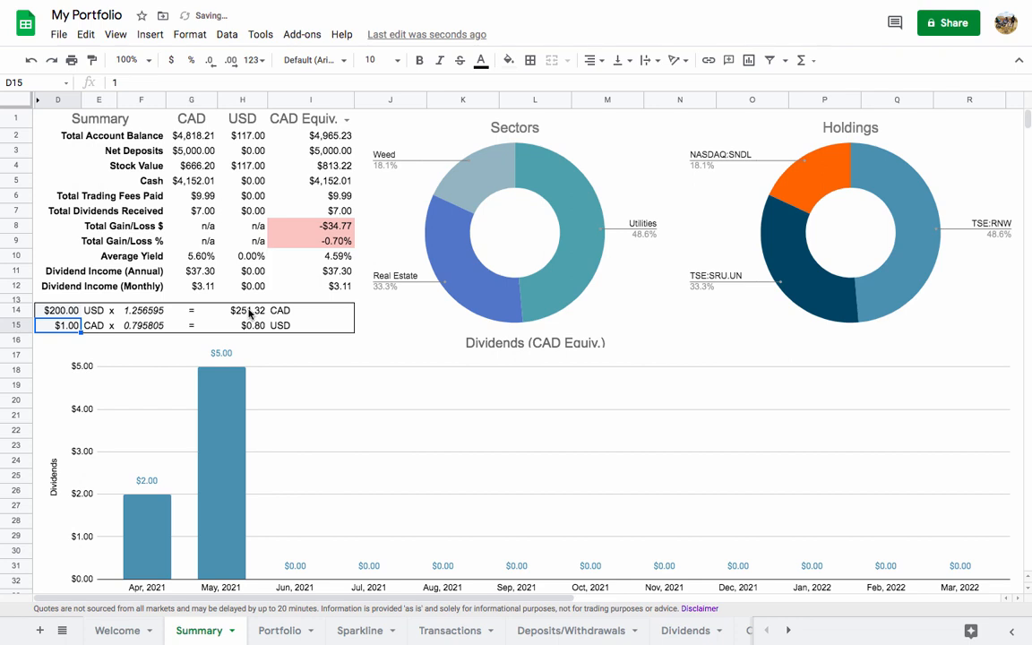
{"action": "key", "text": "ctrl+z"}
Try converting 200 CAD to USD in row 15 of the currency converter and undo the entry
{"action": "left_click", "coordinate": [67, 326]}
{"action": "type", "text": "200"}
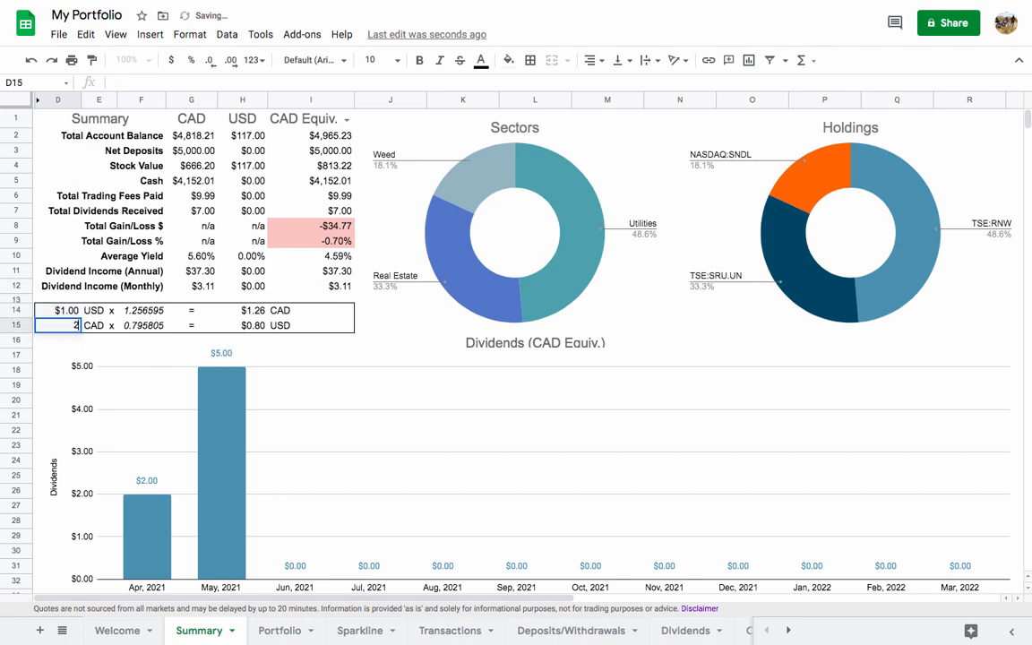
{"action": "key", "text": "Return"}
{"action": "key", "text": "ctrl+z"}
{"action": "left_click", "coordinate": [64, 310]}
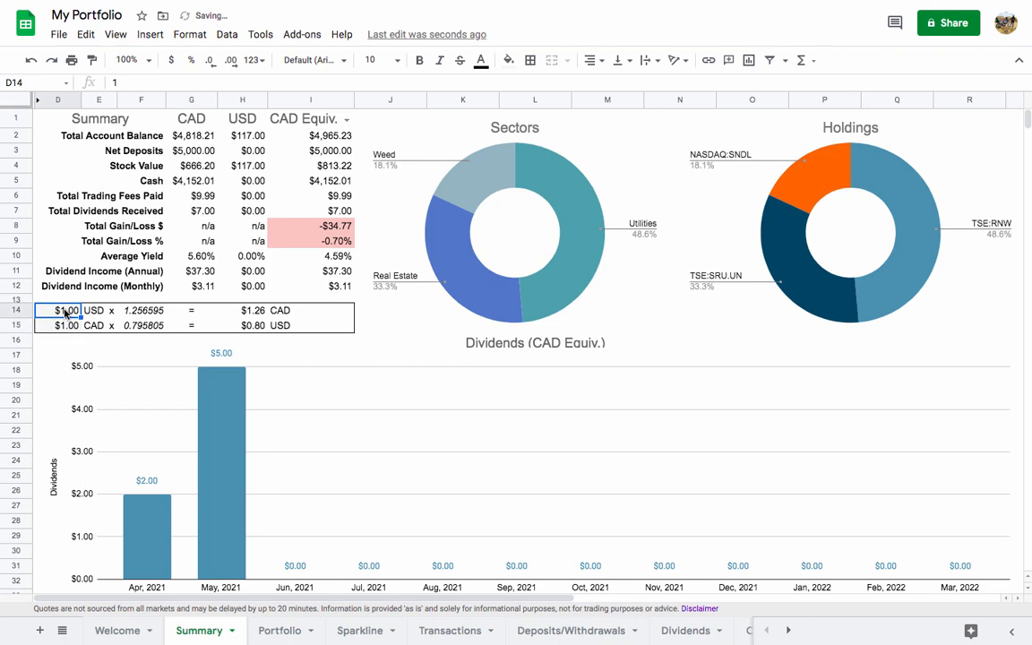
{"action": "left_click", "coordinate": [137, 311]}
{"action": "left_click", "coordinate": [272, 297]}
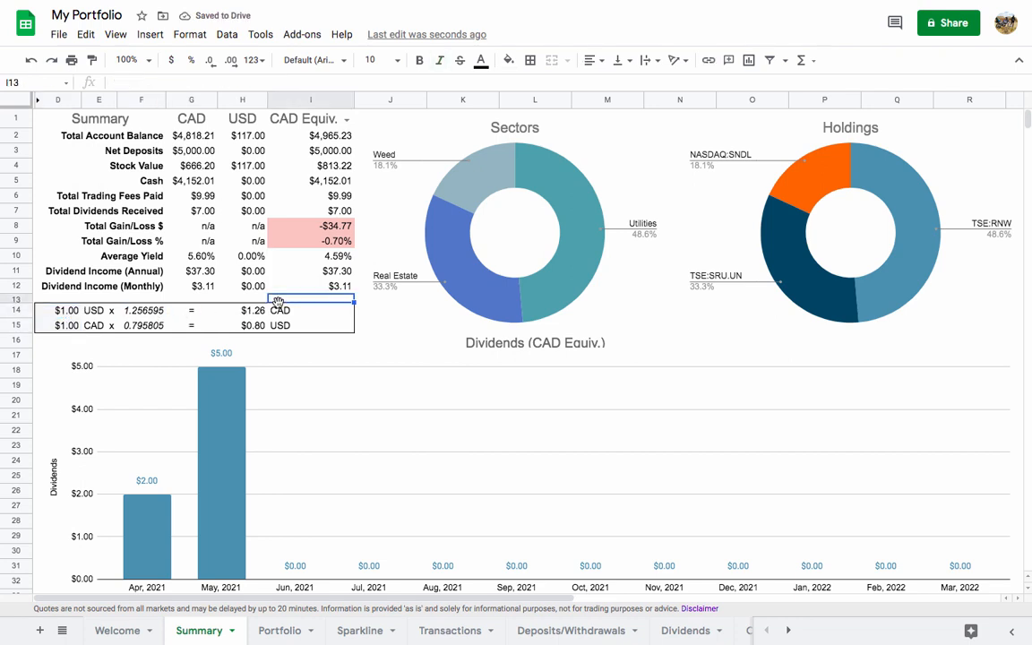
{"action": "left_click", "coordinate": [251, 310]}
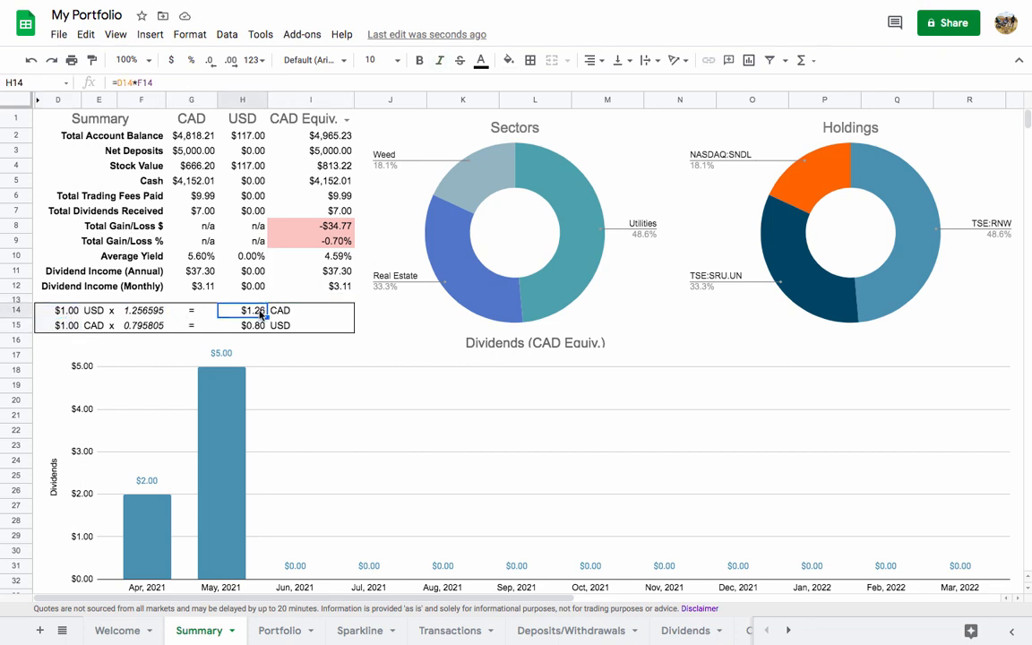
{"action": "left_click", "coordinate": [70, 312]}
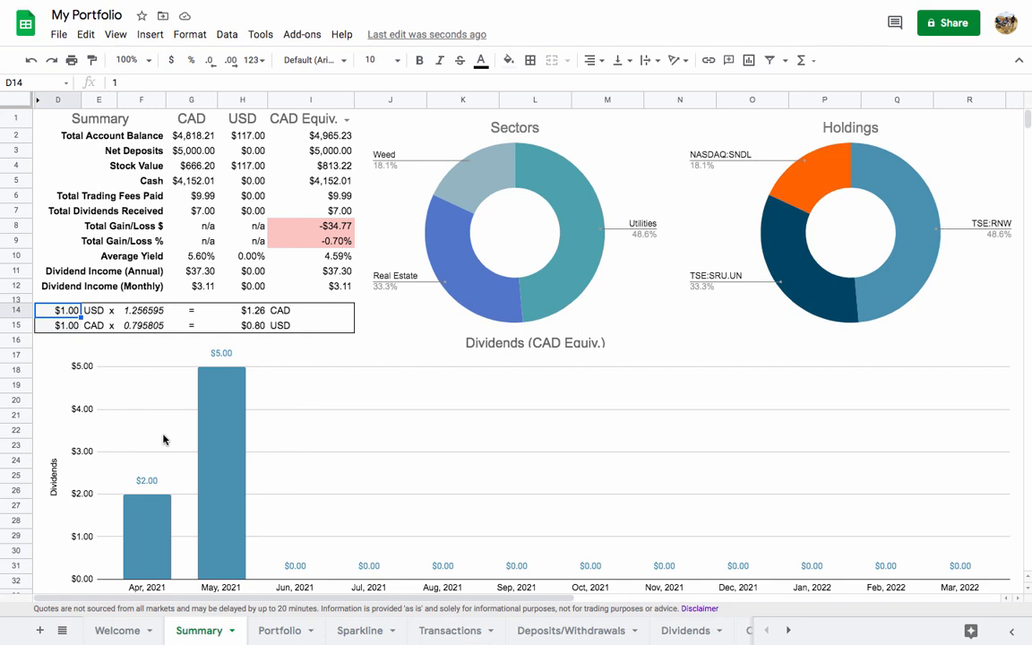
Clear the Sundial Growers purchase's entries, ticker through payment currency, from row 7 of the Transactions sheet
{"action": "left_click", "coordinate": [433, 630]}
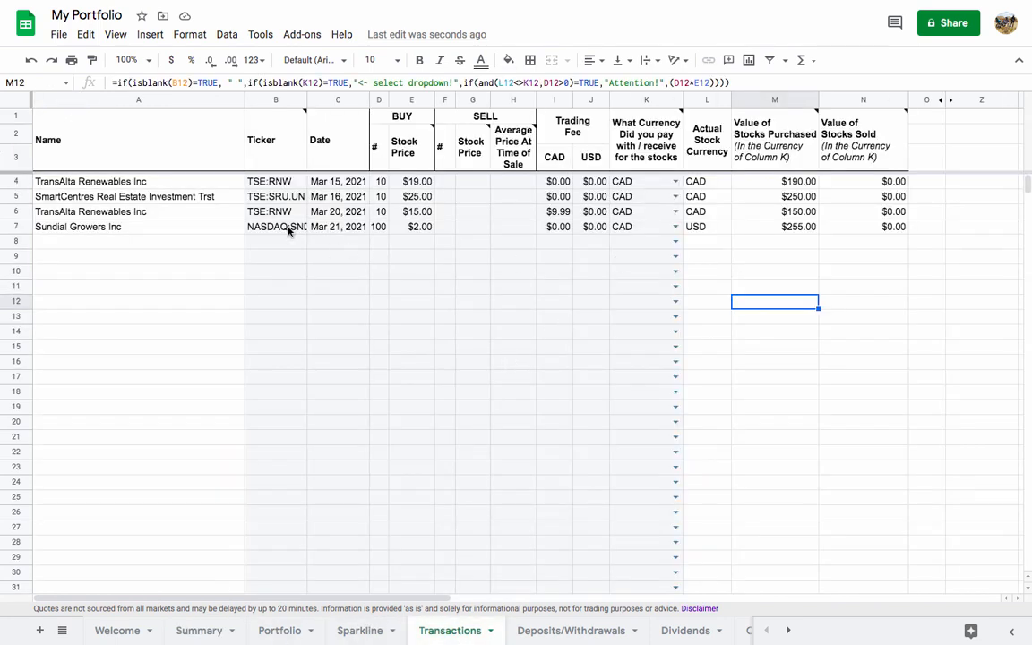
{"action": "left_click_drag", "start_coordinate": [288, 231], "coordinate": [624, 233]}
{"action": "key", "text": "Delete"}
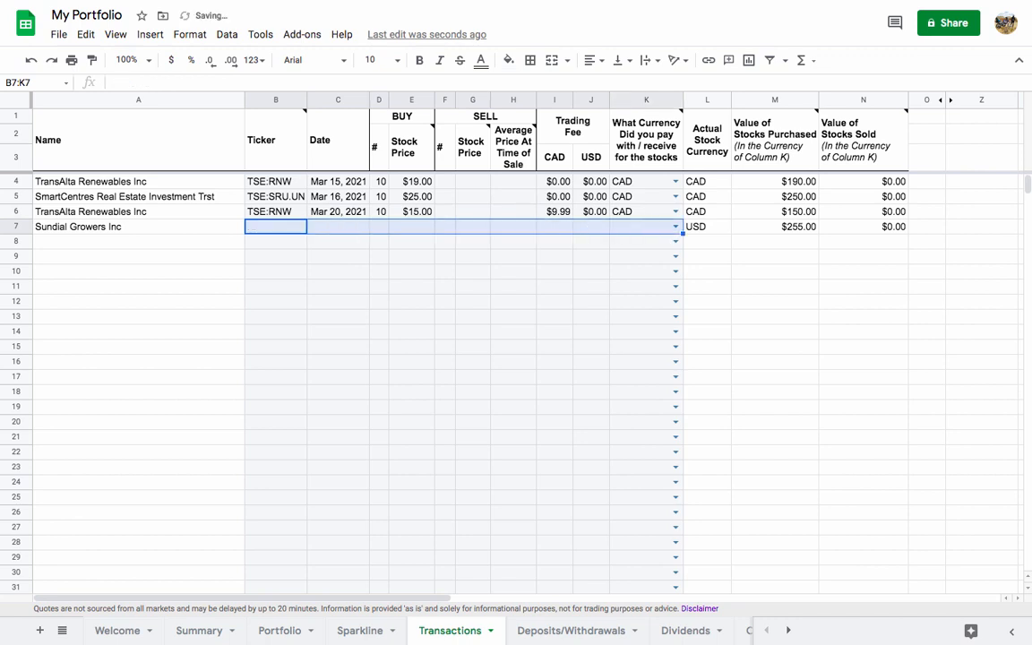
{"action": "left_click", "coordinate": [745, 211]}
{"action": "left_click_drag", "start_coordinate": [818, 219], "coordinate": [818, 227]}
{"action": "left_click", "coordinate": [431, 258]}
{"action": "left_click_drag", "start_coordinate": [323, 239], "coordinate": [303, 235]}
{"action": "left_click", "coordinate": [282, 230]}
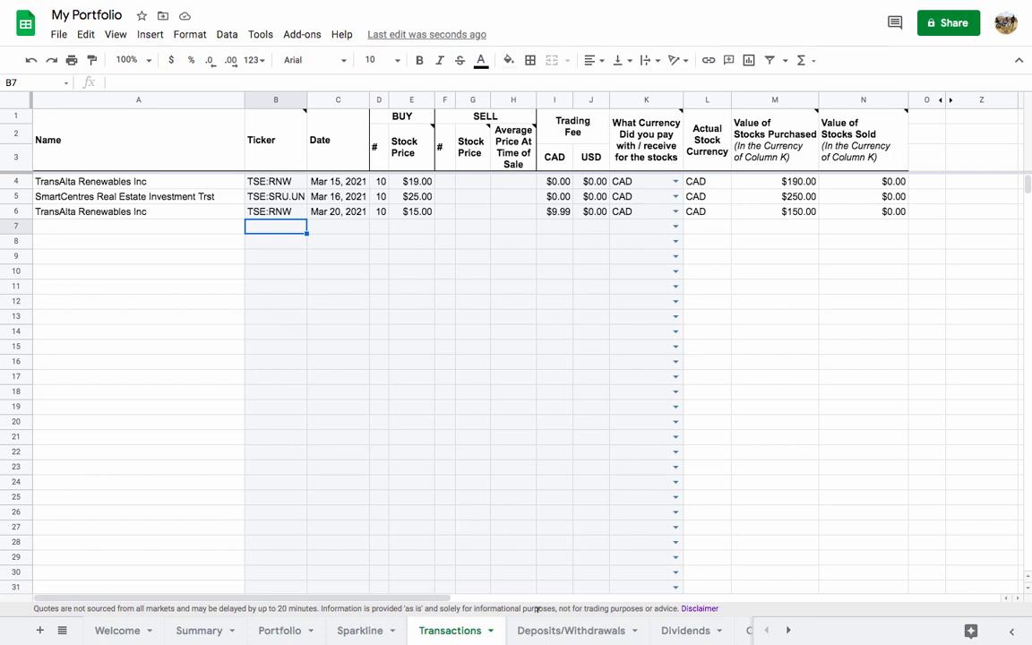
Review the CAD-to-USD columns of the Convert Money sheet and check the available cash on the Summary sheet
{"action": "scroll", "coordinate": [548, 632], "scroll_direction": "right", "scroll_amount": 3}
{"action": "scroll", "coordinate": [551, 632], "scroll_direction": "right", "scroll_amount": 1}
{"action": "left_click", "coordinate": [562, 629]}
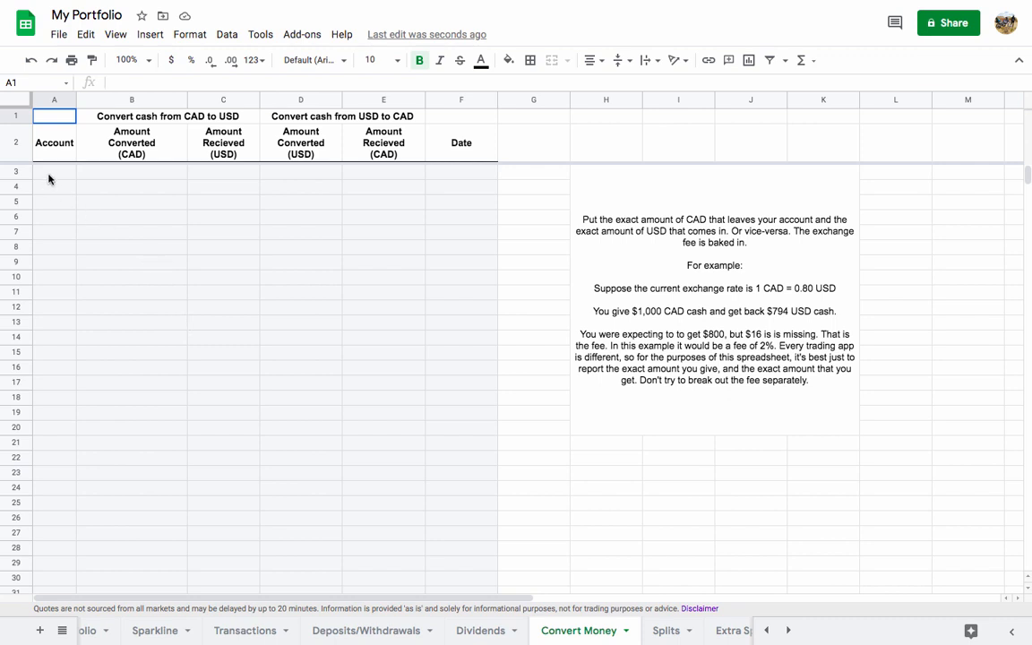
{"action": "left_click", "coordinate": [125, 176]}
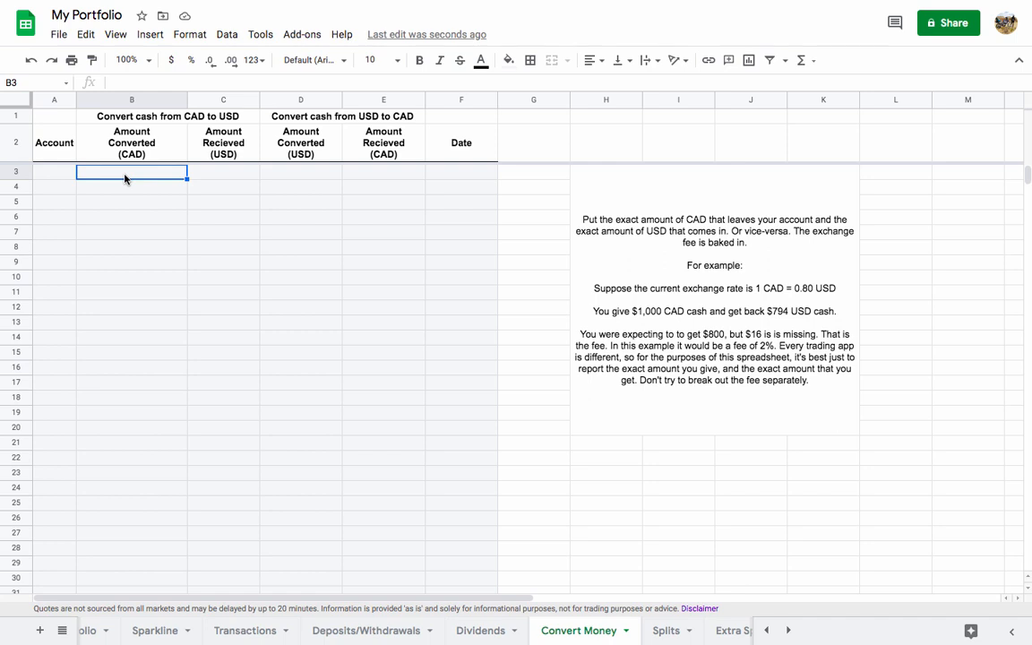
{"action": "scroll", "coordinate": [148, 629], "scroll_direction": "left", "scroll_amount": 3}
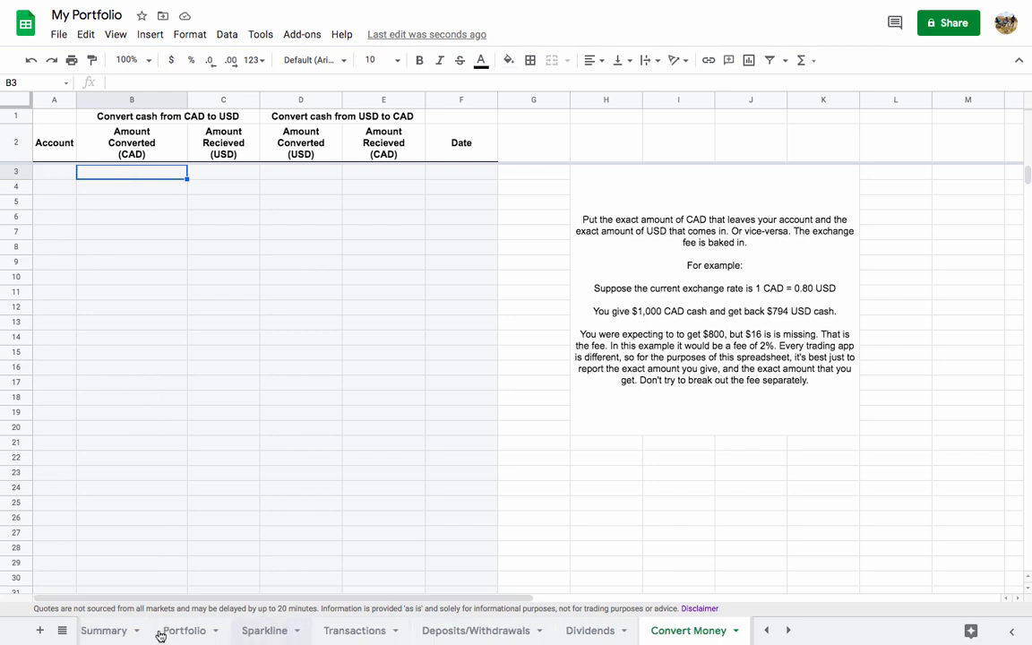
{"action": "left_click", "coordinate": [130, 630]}
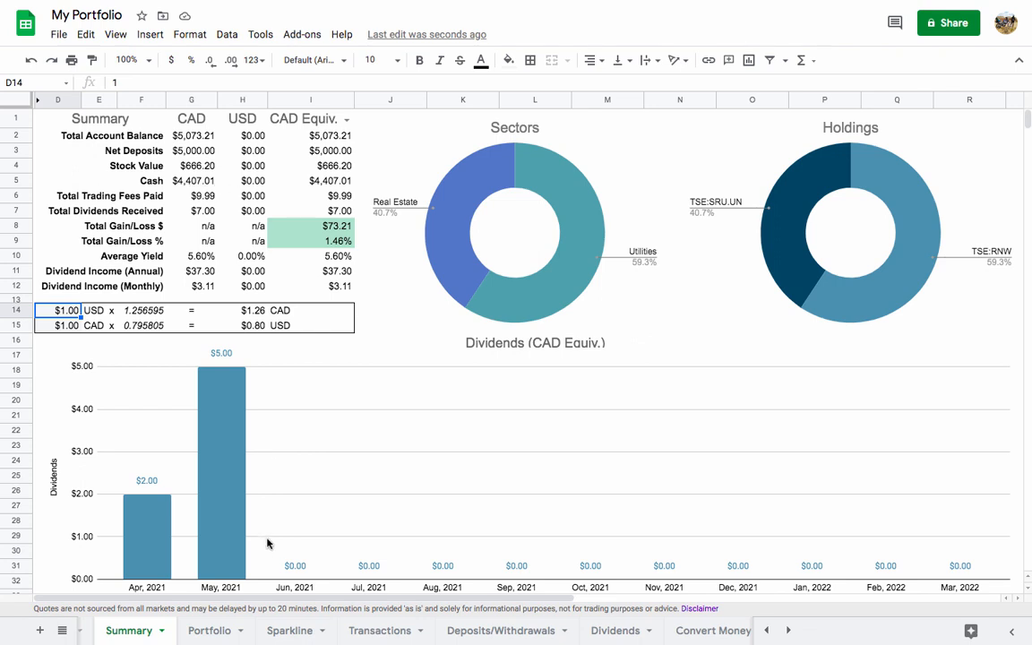
Record a conversion of 500 CAD into 380 USD in row 3 of the Convert Money sheet
{"action": "left_click", "coordinate": [708, 629]}
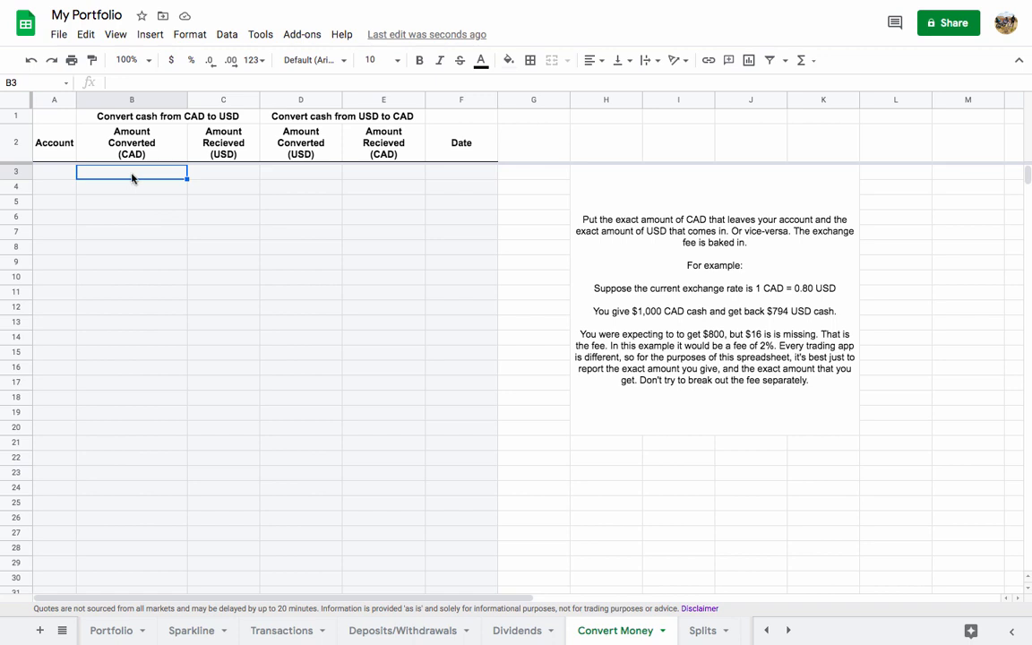
{"action": "type", "text": "500"}
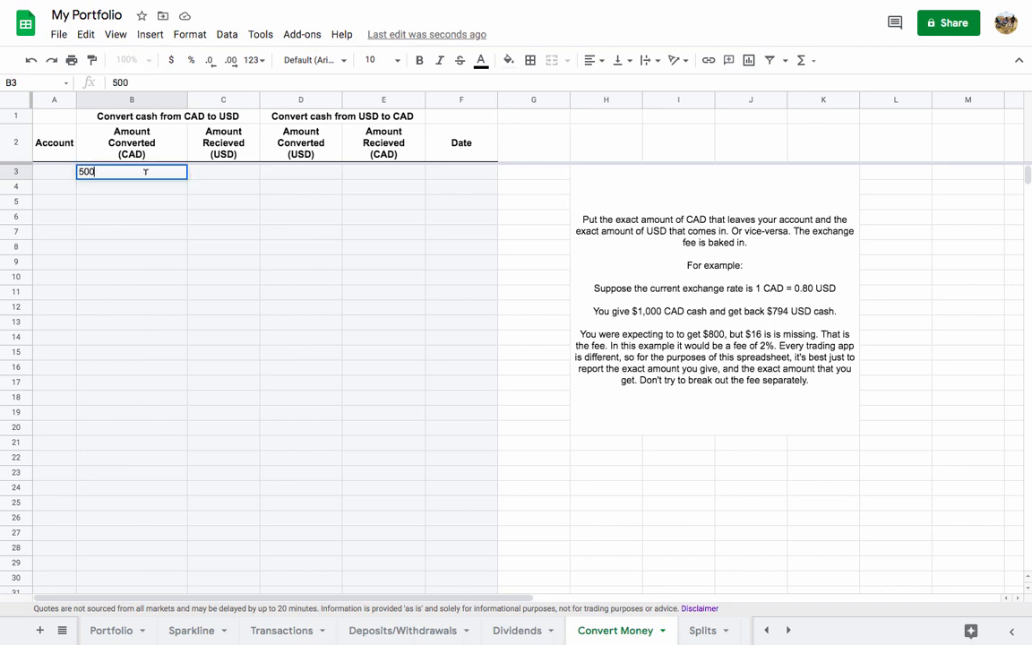
{"action": "left_click", "coordinate": [236, 175]}
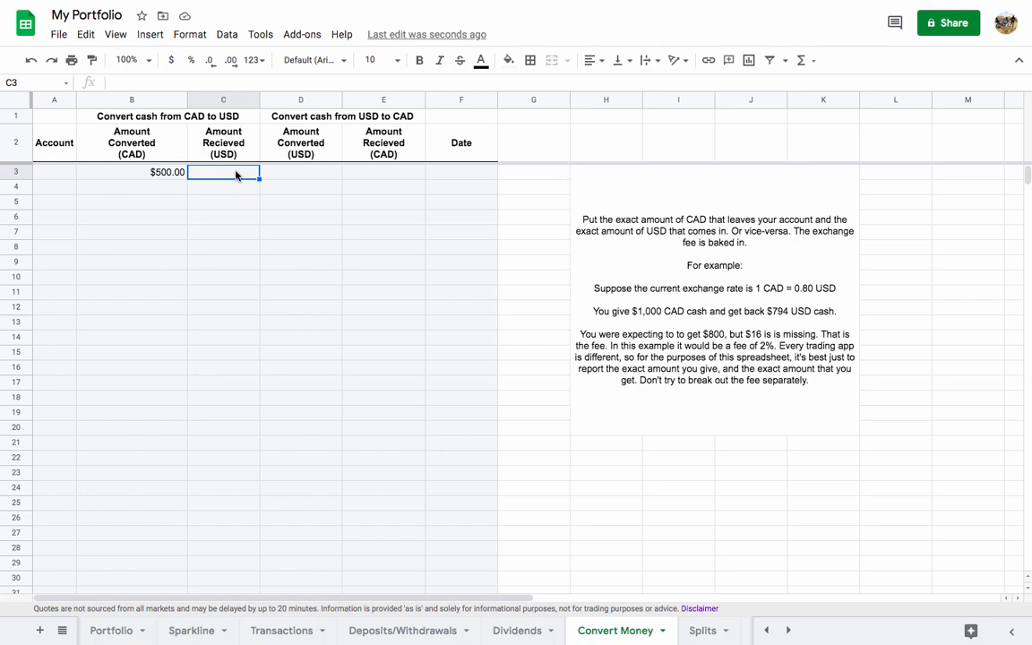
{"action": "type", "text": "380"}
{"action": "key", "text": "Return"}
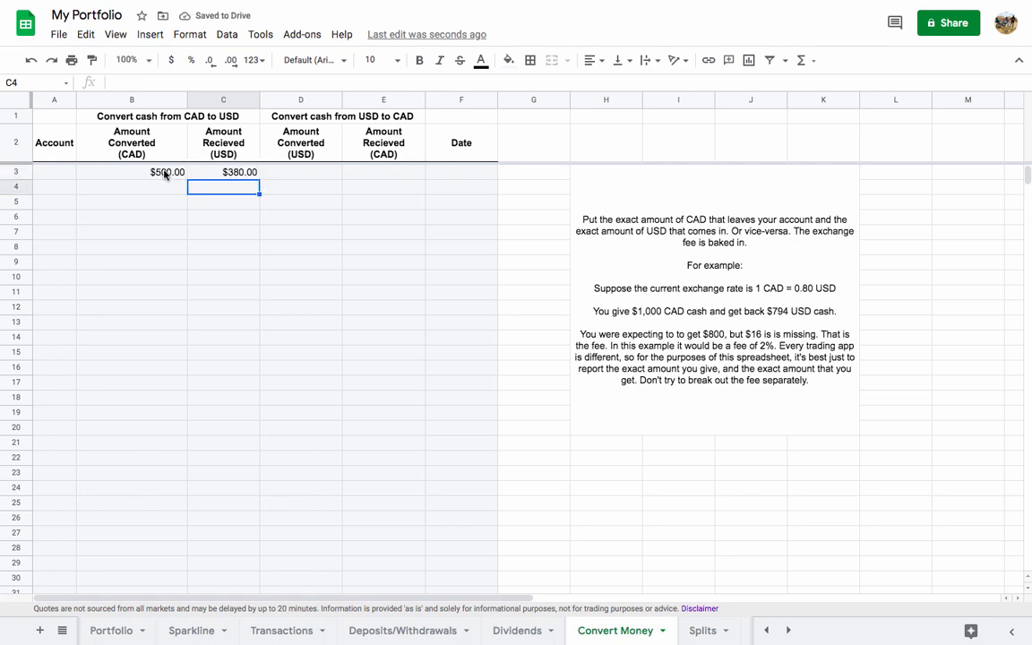
Check the CAD and USD cash balances on the Summary sheet
{"action": "left_click", "coordinate": [151, 169]}
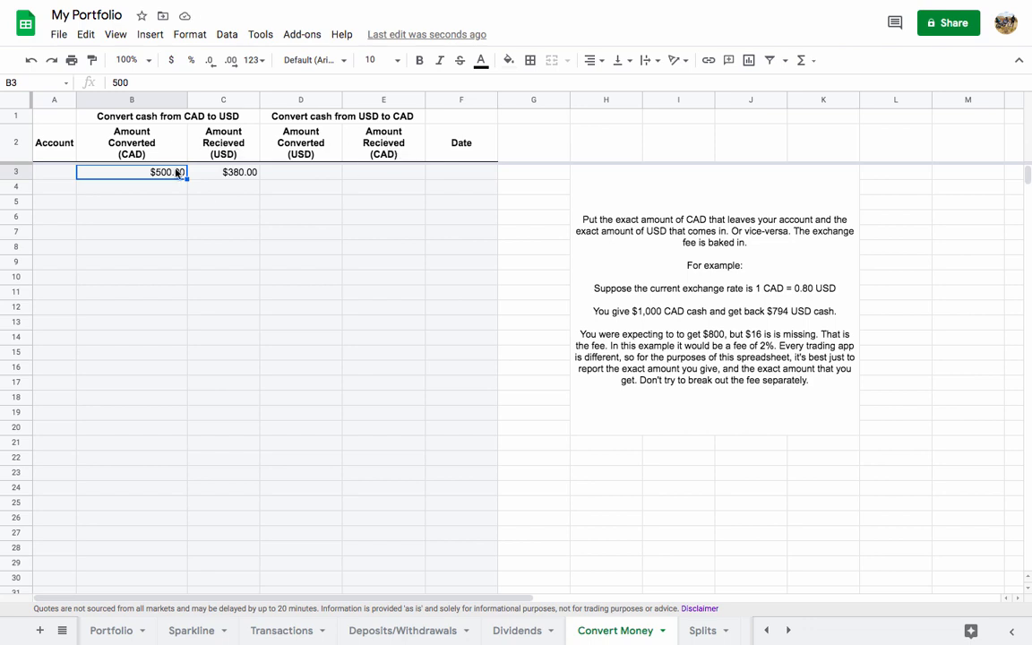
{"action": "left_click", "coordinate": [115, 630]}
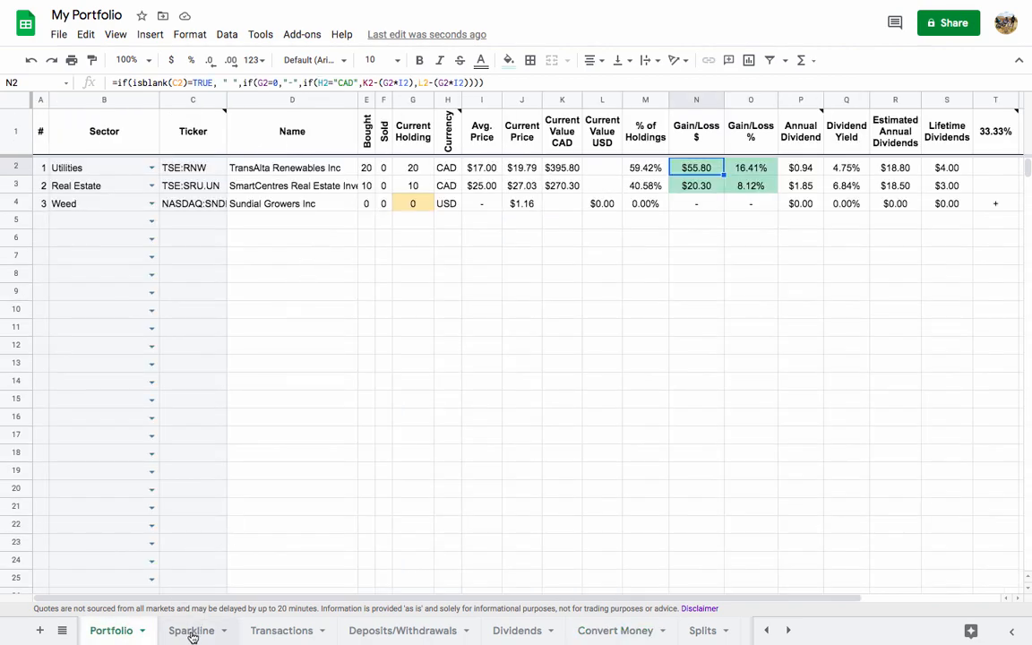
{"action": "scroll", "coordinate": [173, 629], "scroll_direction": "left", "scroll_amount": 3}
{"action": "left_click", "coordinate": [163, 631]}
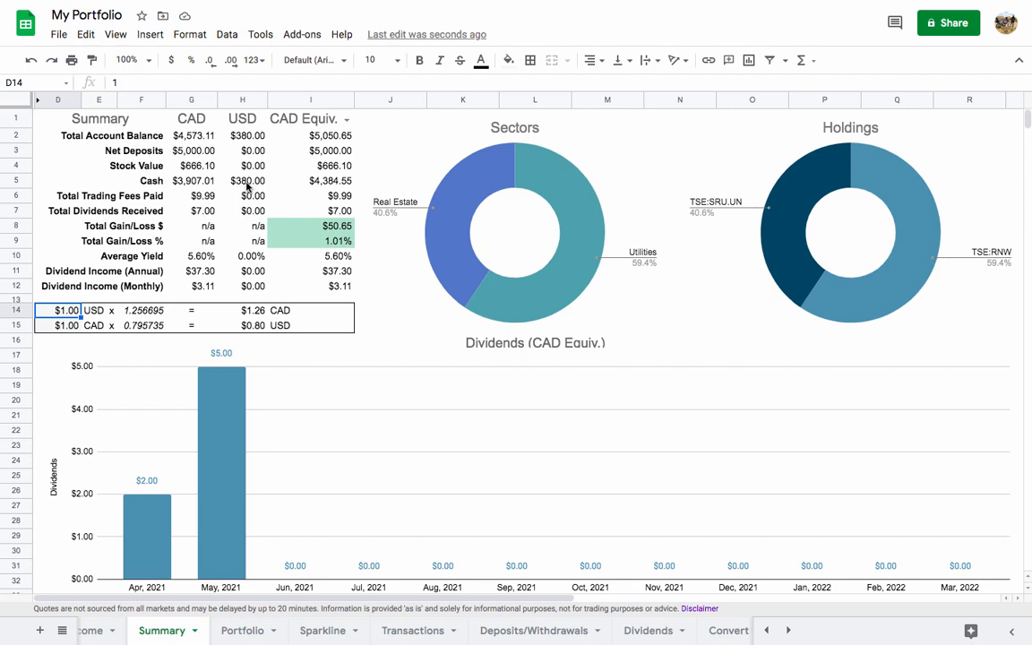
Enter a purchase of 100 NASDAQ:SNDL shares at $2.00 dated Mar 21, 2021 in row 7 of the Transactions sheet
{"action": "left_click", "coordinate": [431, 630]}
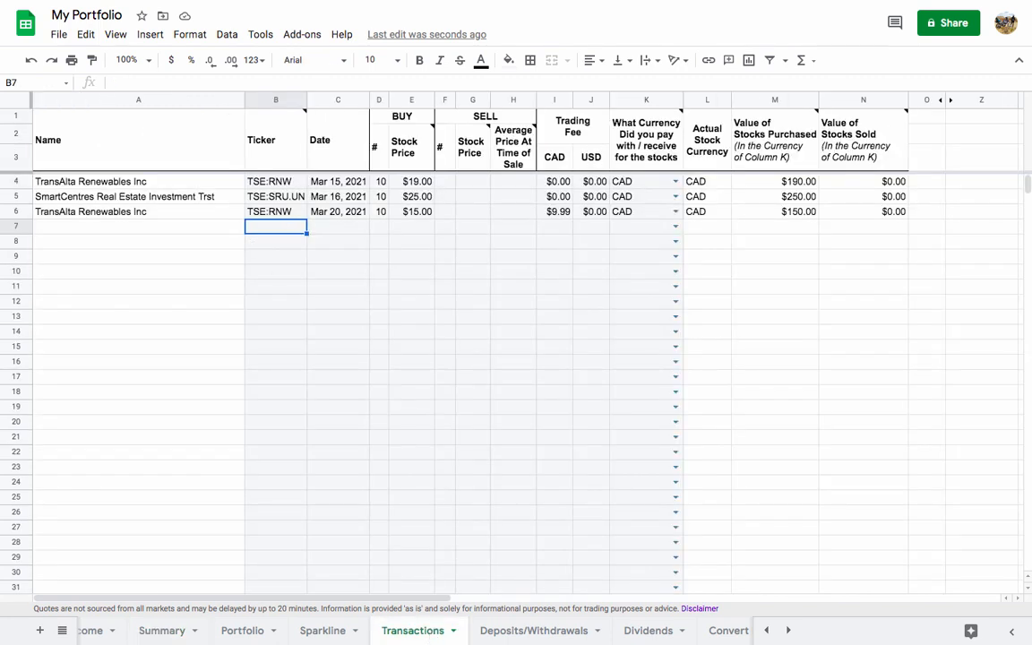
{"action": "type", "text": "NASDAQ:SNDL"}
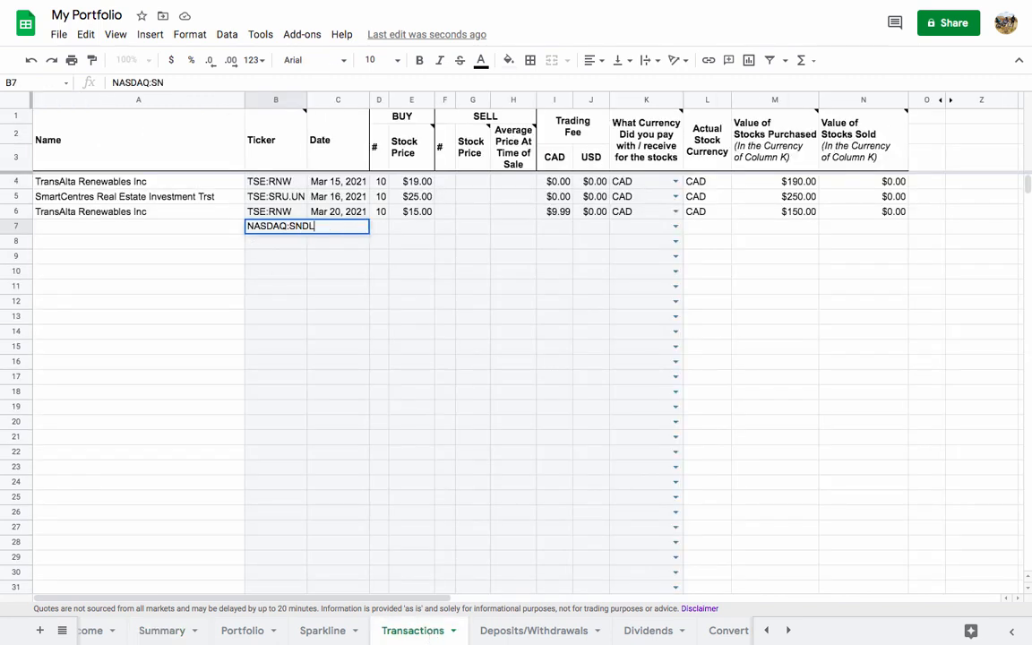
{"action": "key", "text": "Return"}
{"action": "left_click", "coordinate": [335, 227]}
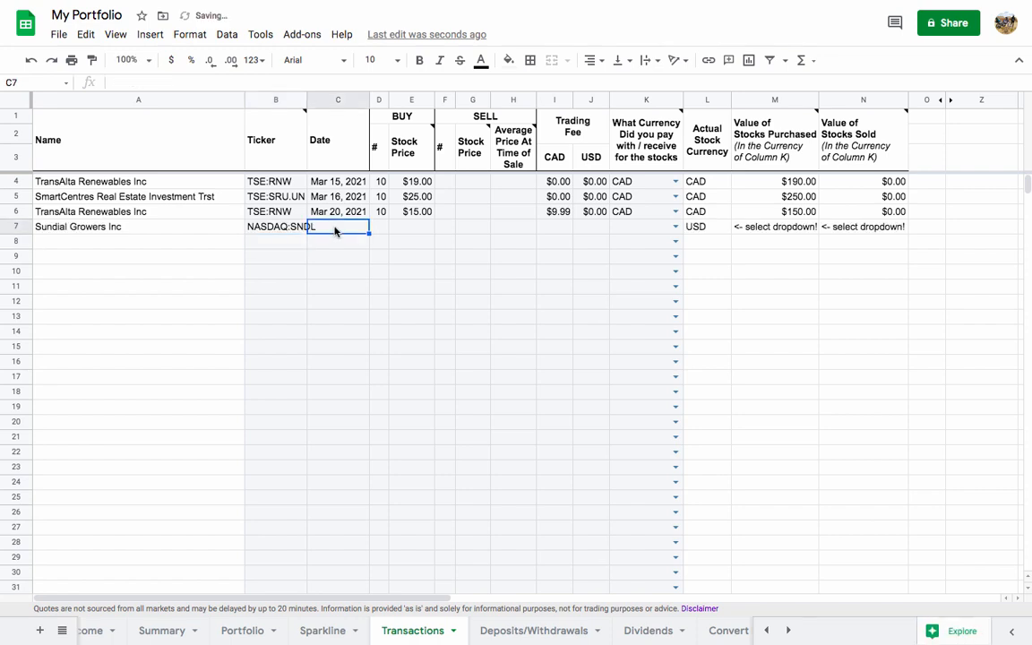
{"action": "type", "text": "Mar"}
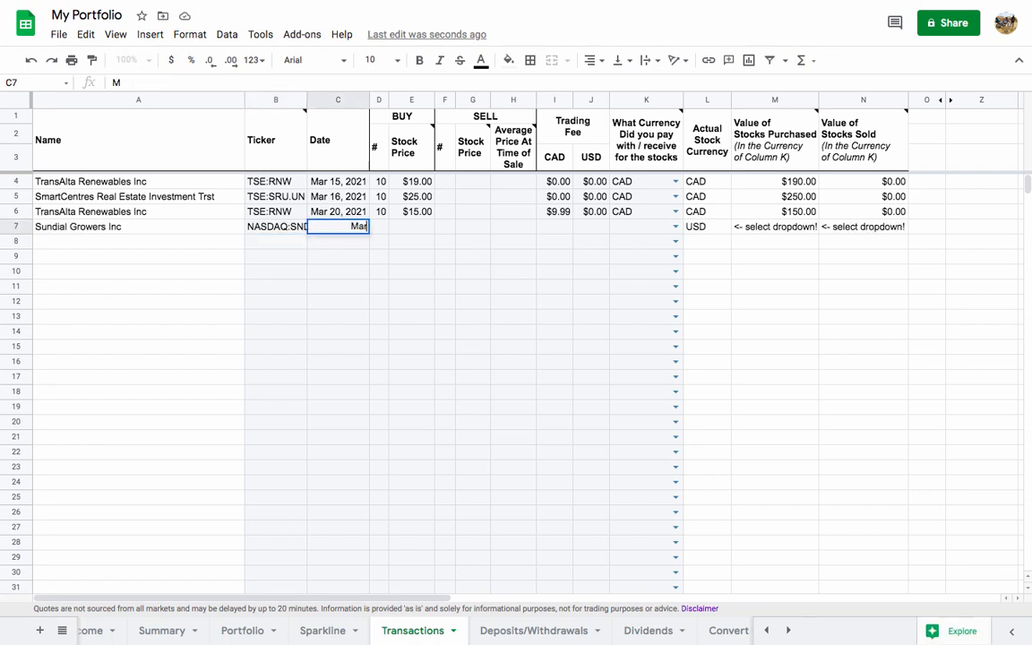
{"action": "type", "text": " 21, 2021"}
{"action": "key", "text": "Tab"}
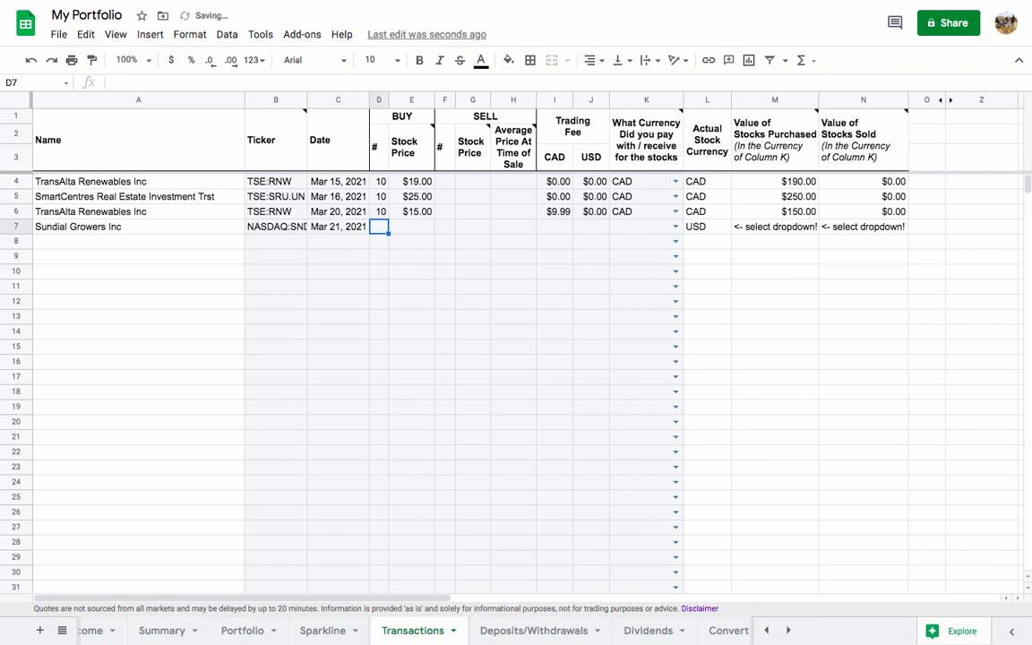
{"action": "type", "text": "100"}
{"action": "key", "text": "Tab"}
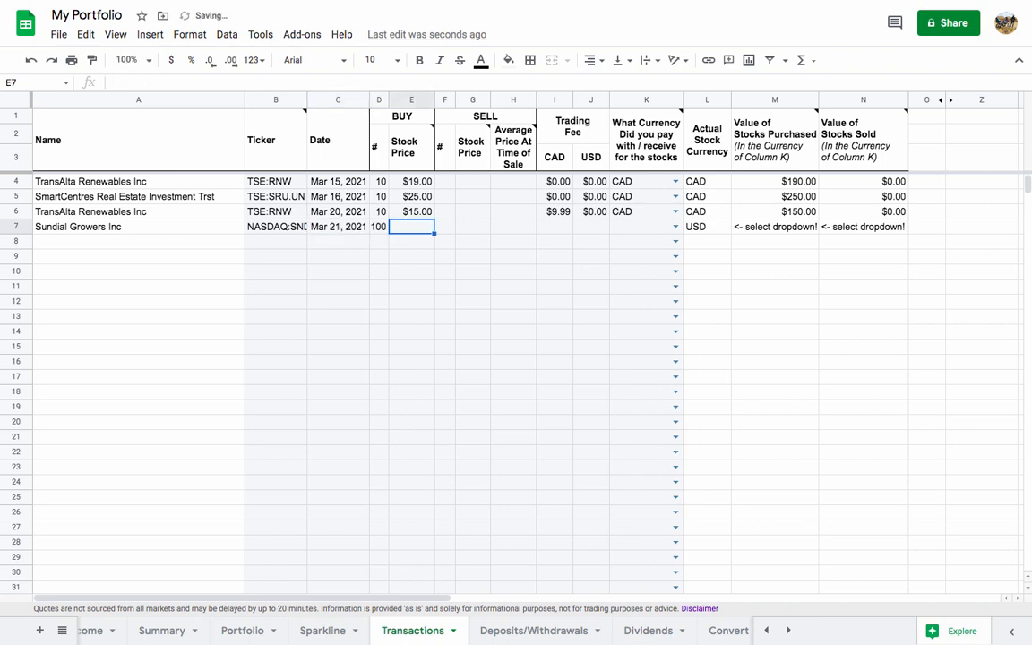
{"action": "type", "text": "2"}
{"action": "key", "text": "Tab"}
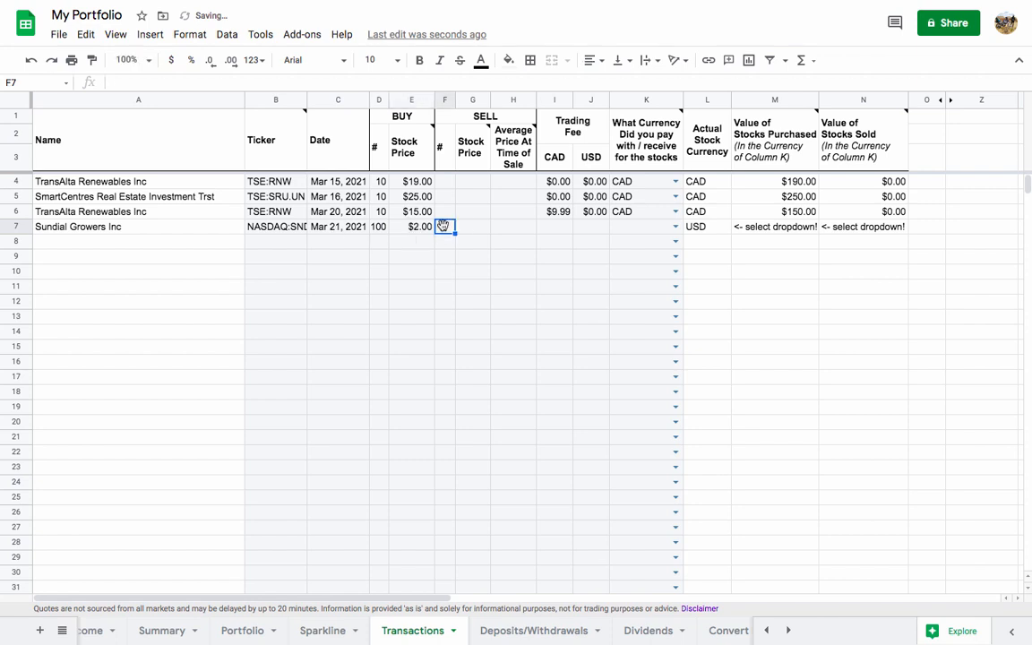
Set the NASDAQ:SNDL purchase's CAD trading fee to 4.99 and its payment currency to USD
{"action": "left_click", "coordinate": [565, 232]}
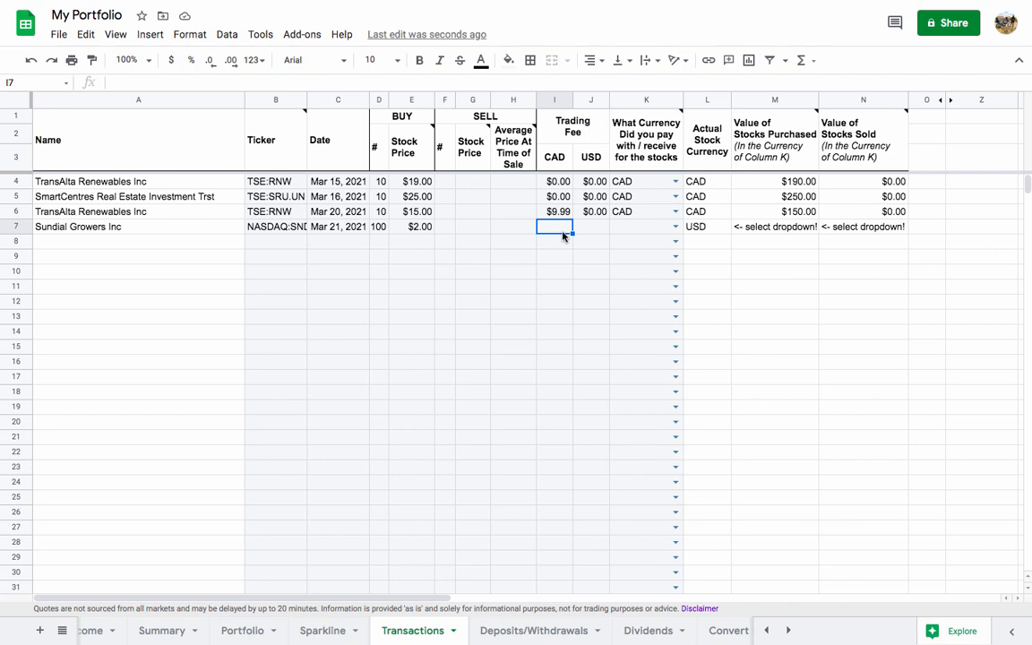
{"action": "left_click", "coordinate": [581, 231]}
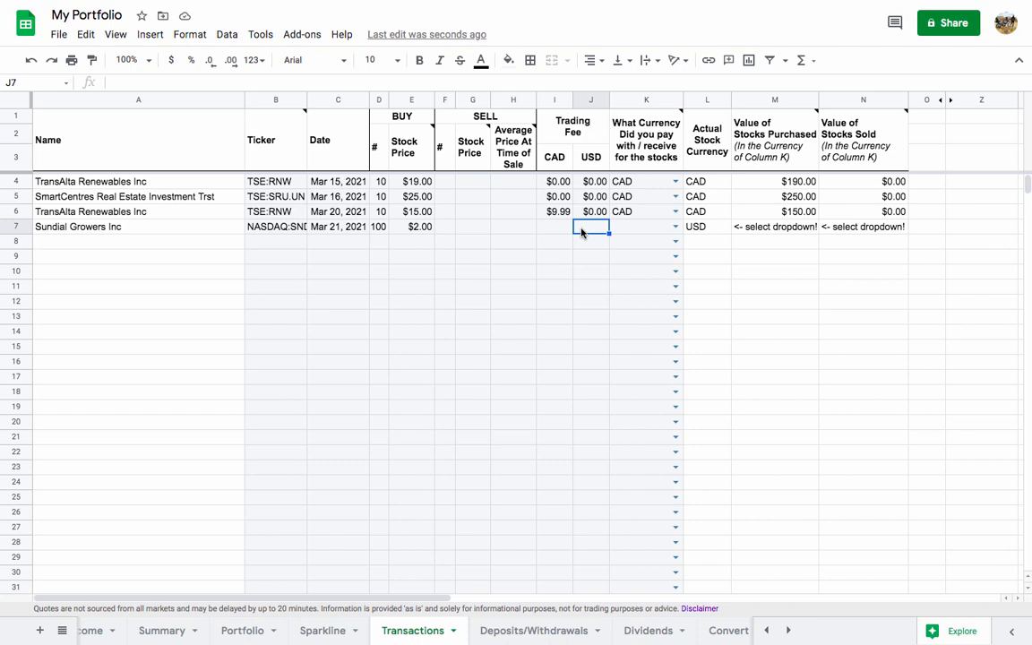
{"action": "left_click", "coordinate": [558, 230]}
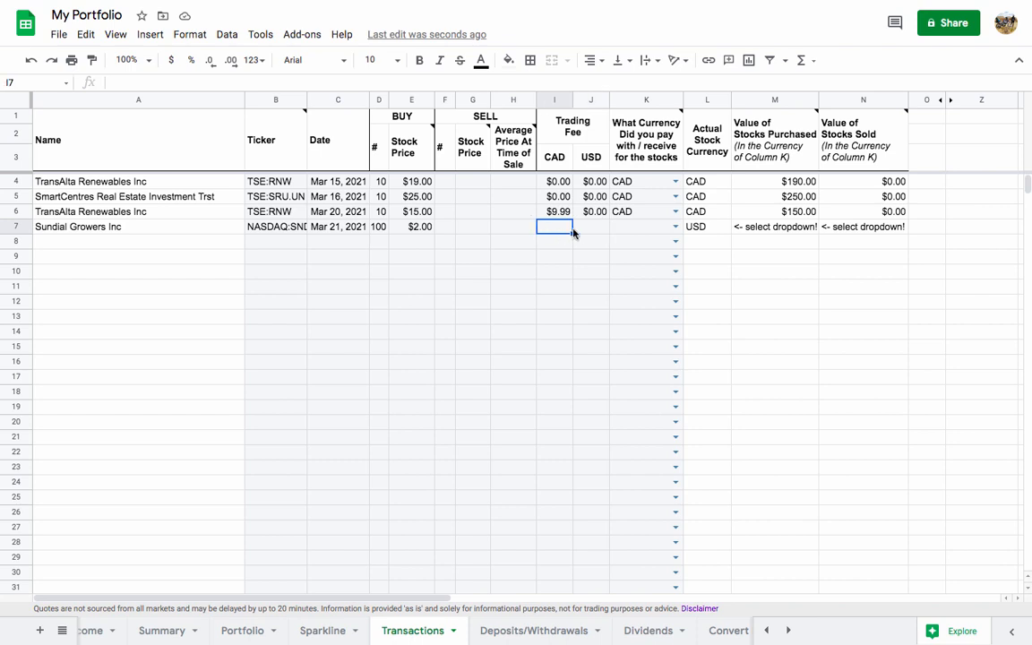
{"action": "left_click", "coordinate": [585, 230]}
{"action": "left_click", "coordinate": [560, 230]}
{"action": "type", "text": "4.99"}
{"action": "key", "text": "Return"}
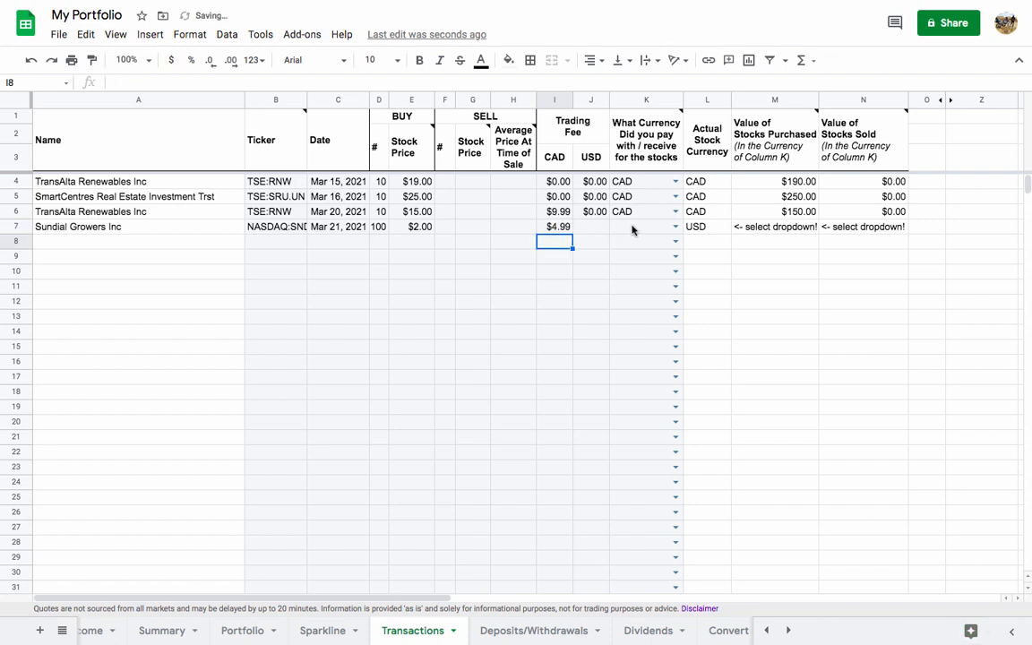
{"action": "left_click", "coordinate": [641, 227]}
{"action": "double_click", "coordinate": [643, 228]}
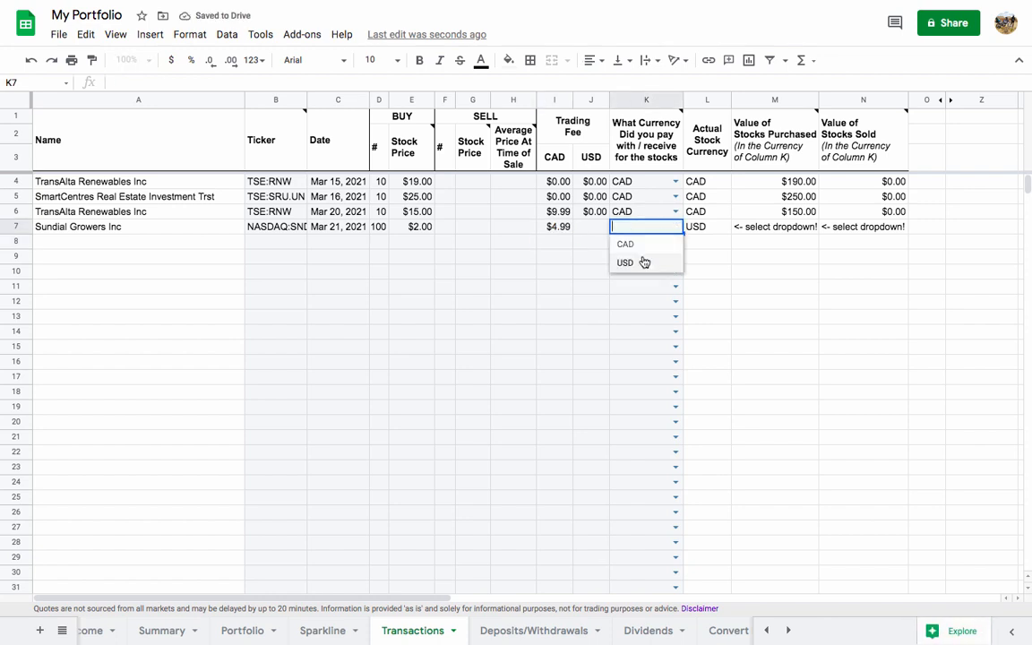
{"action": "left_click", "coordinate": [642, 261]}
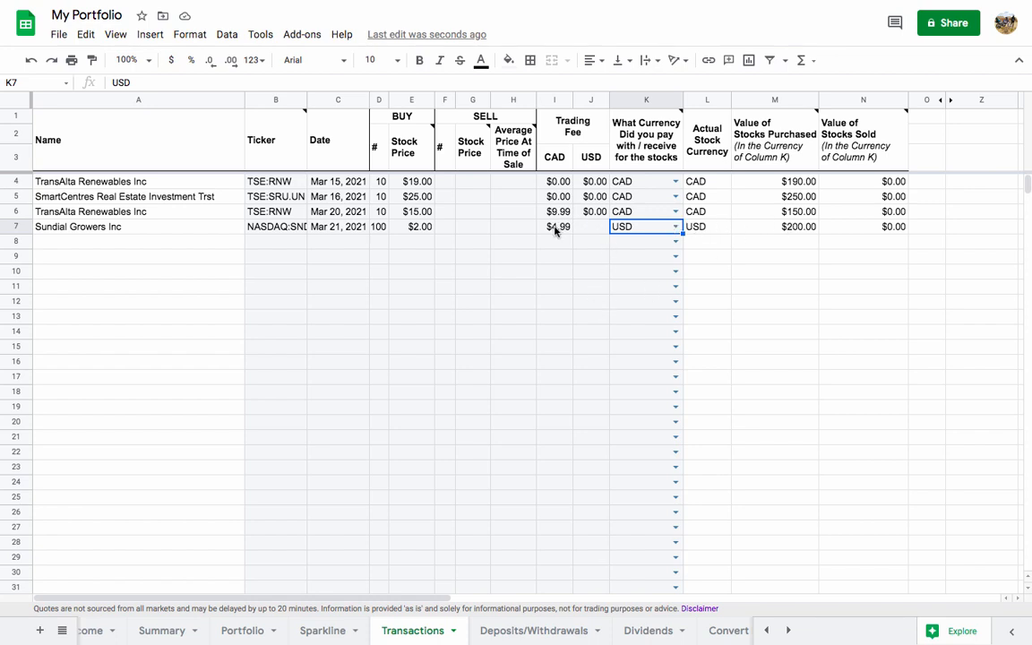
Examine the cash balances and total trading fees paid on the Summary sheet
{"action": "scroll", "coordinate": [155, 627], "scroll_direction": "left", "scroll_amount": 2}
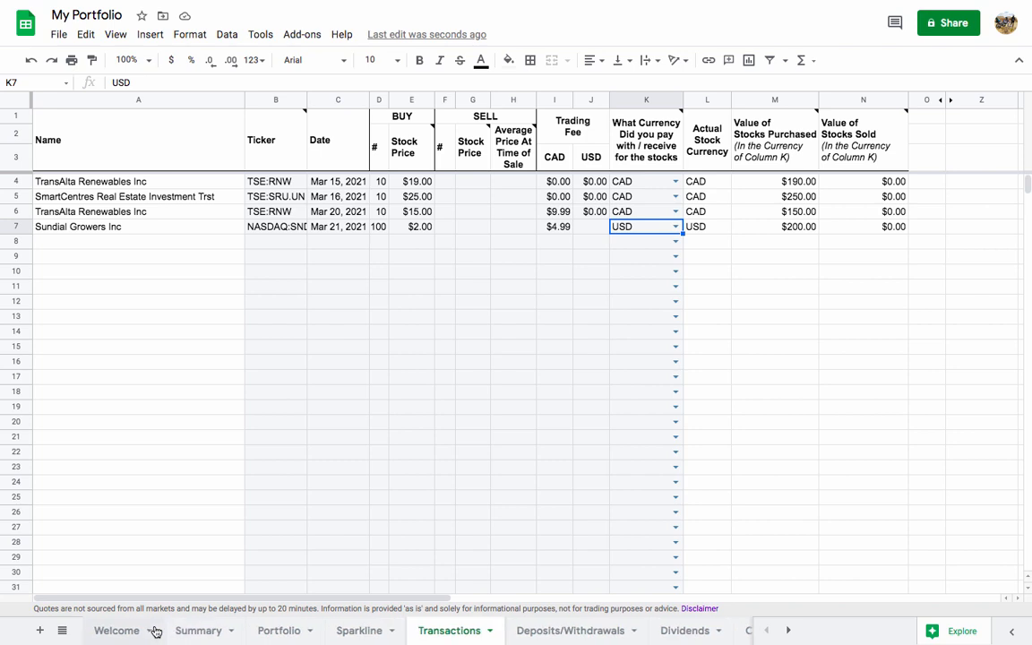
{"action": "left_click", "coordinate": [201, 633]}
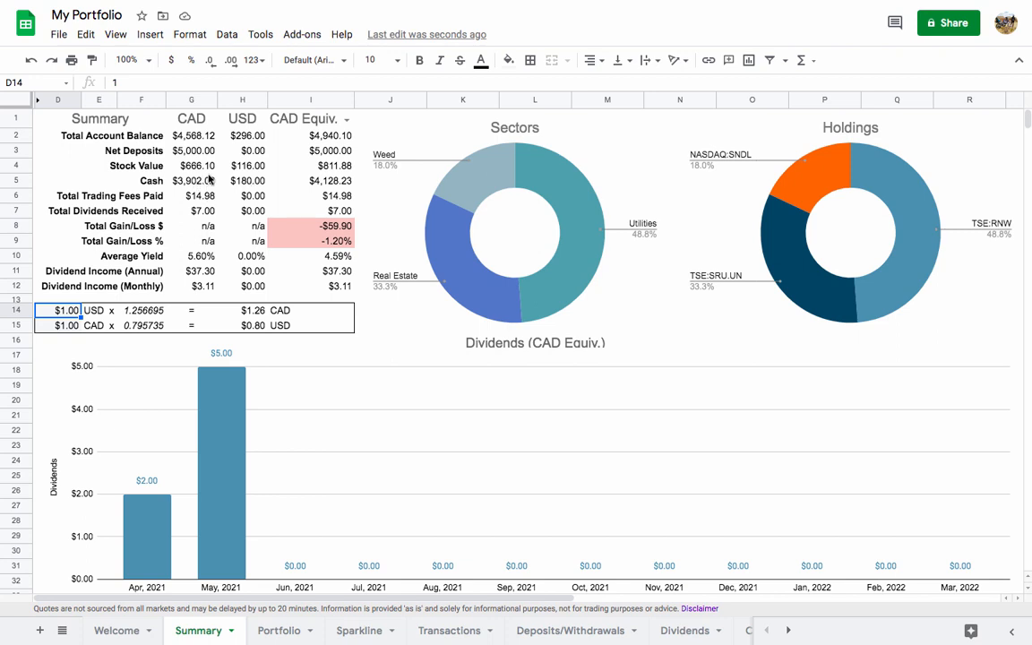
{"action": "left_click", "coordinate": [178, 191]}
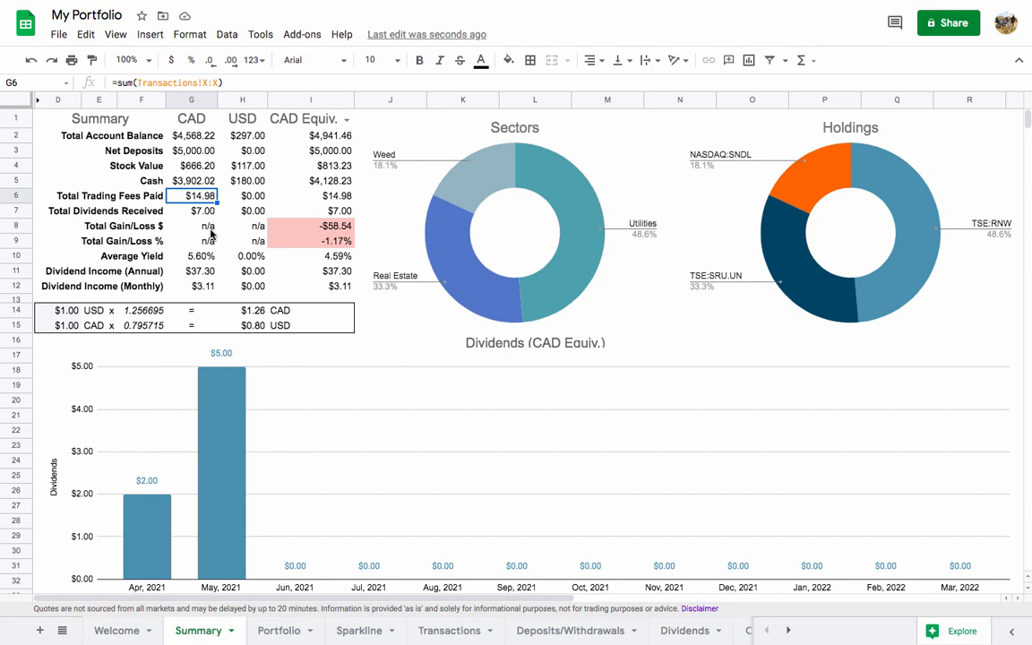
Start a transaction for TSE:RNW dated Mar 22, 2021 in row 8 of the Transactions sheet
{"action": "left_click", "coordinate": [444, 630]}
{"action": "left_click", "coordinate": [272, 243]}
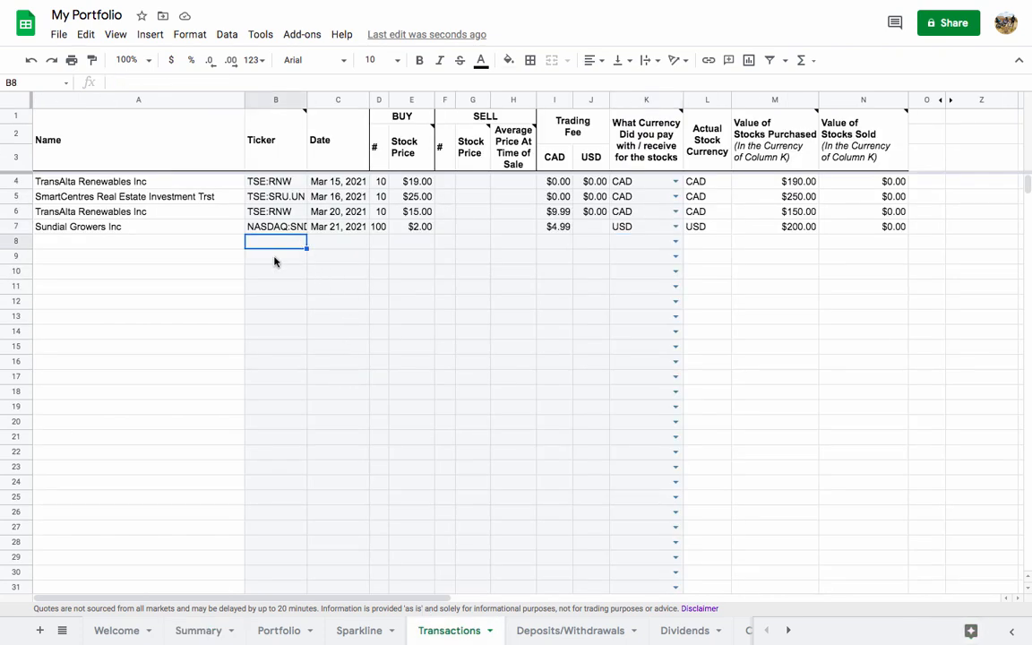
{"action": "type", "text": "TSE"}
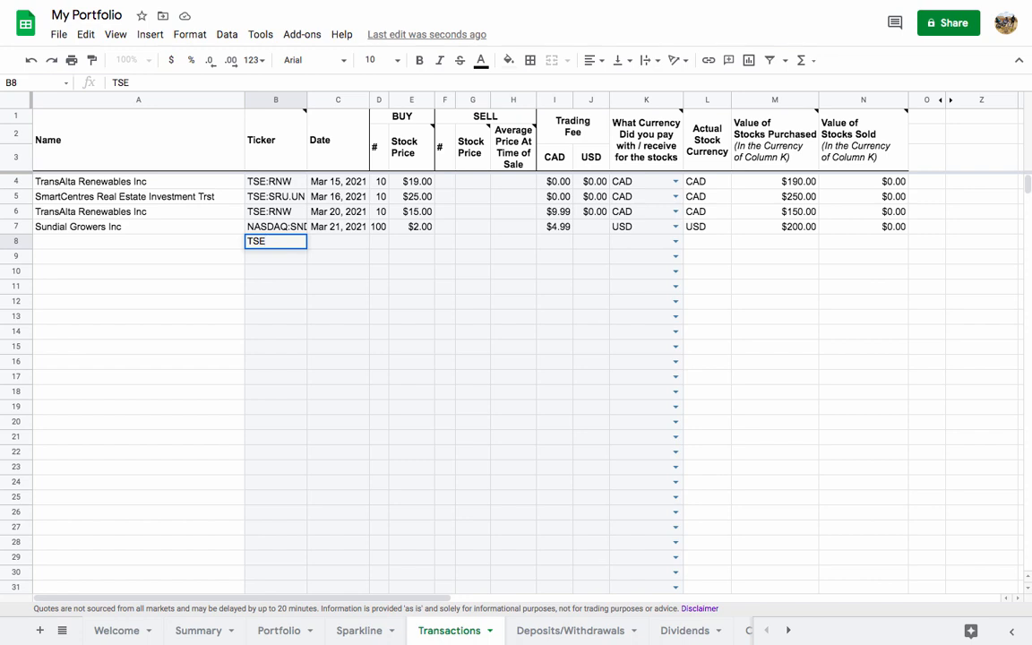
{"action": "type", "text": ":RNW"}
{"action": "key", "text": "Tab"}
{"action": "type", "text": "Mar 2,"}
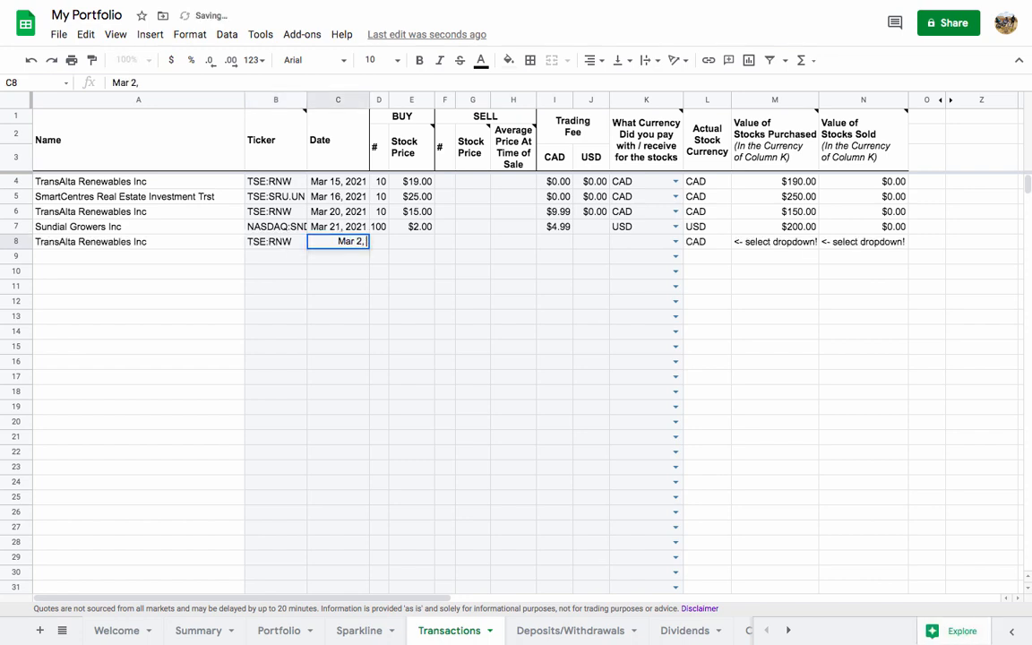
{"action": "key", "text": "BackSpace"}
{"action": "type", "text": "2, 202"}
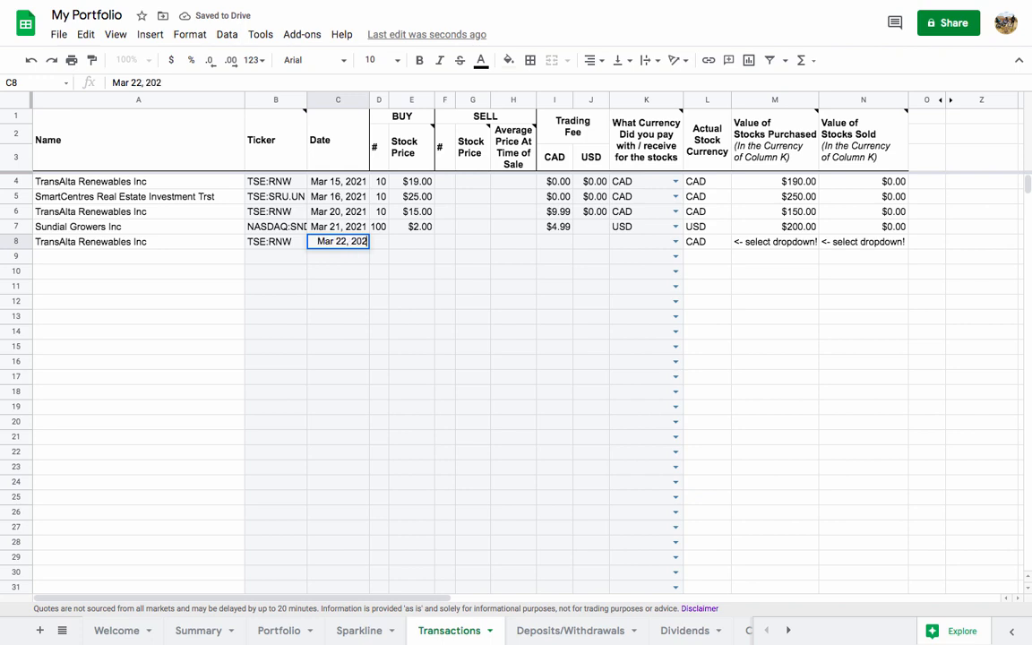
{"action": "type", "text": "1"}
{"action": "key", "text": "Tab"}
Look up TSE:RNW's average price on the Portfolio sheet and enter 17 as the average price at time of sale in row 8 of Transactions
{"action": "key", "text": "Tab"}
{"action": "key", "text": "Tab"}
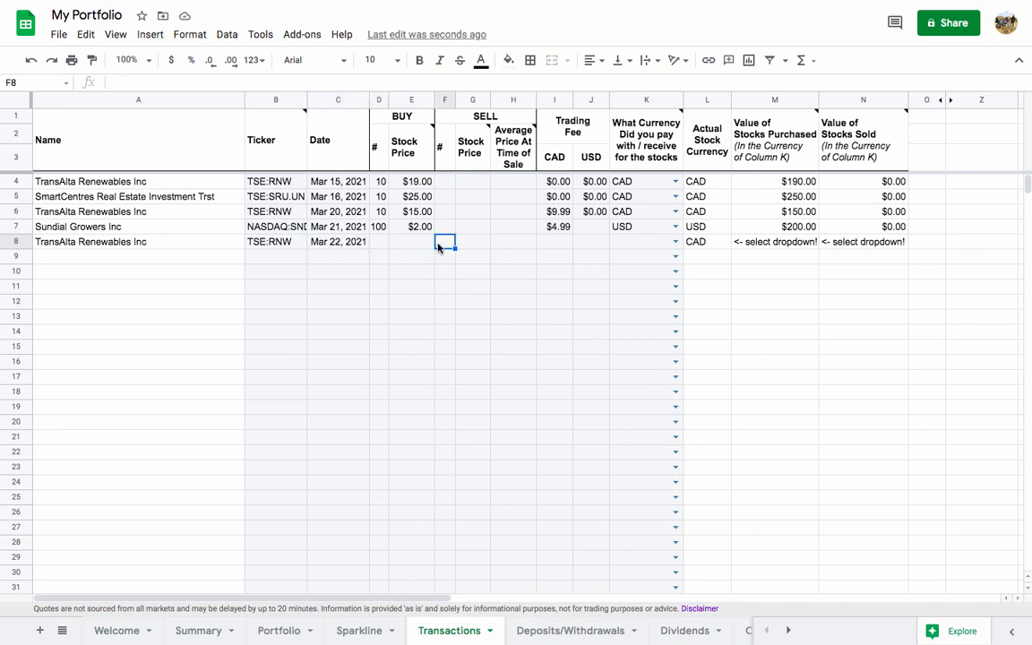
{"action": "left_click", "coordinate": [477, 247]}
{"action": "left_click", "coordinate": [509, 246]}
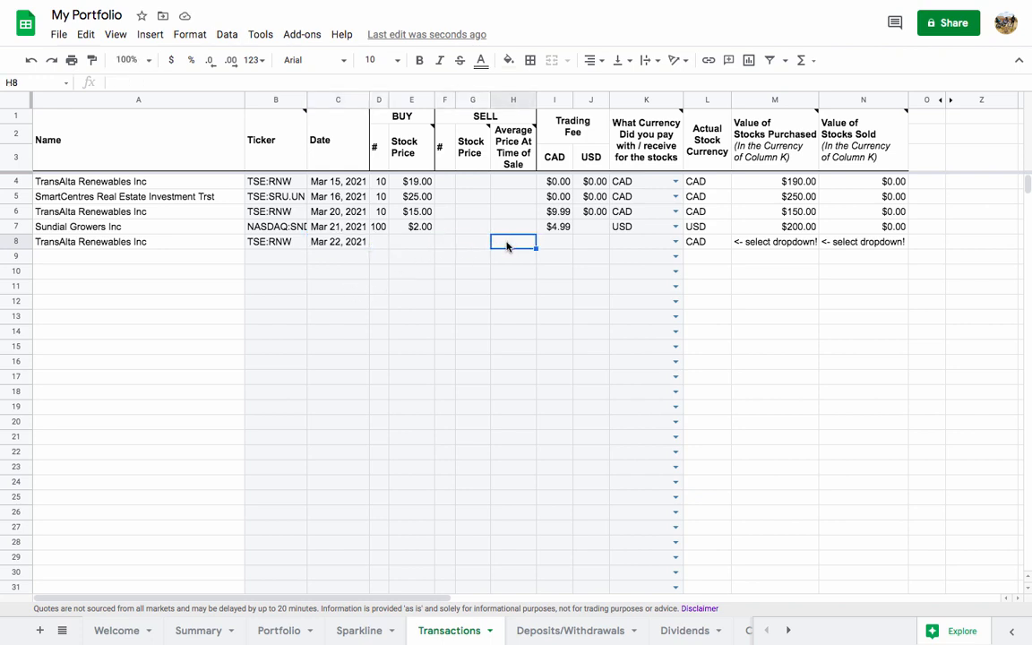
{"action": "left_click_drag", "start_coordinate": [446, 242], "coordinate": [478, 243]}
{"action": "left_click", "coordinate": [507, 245]}
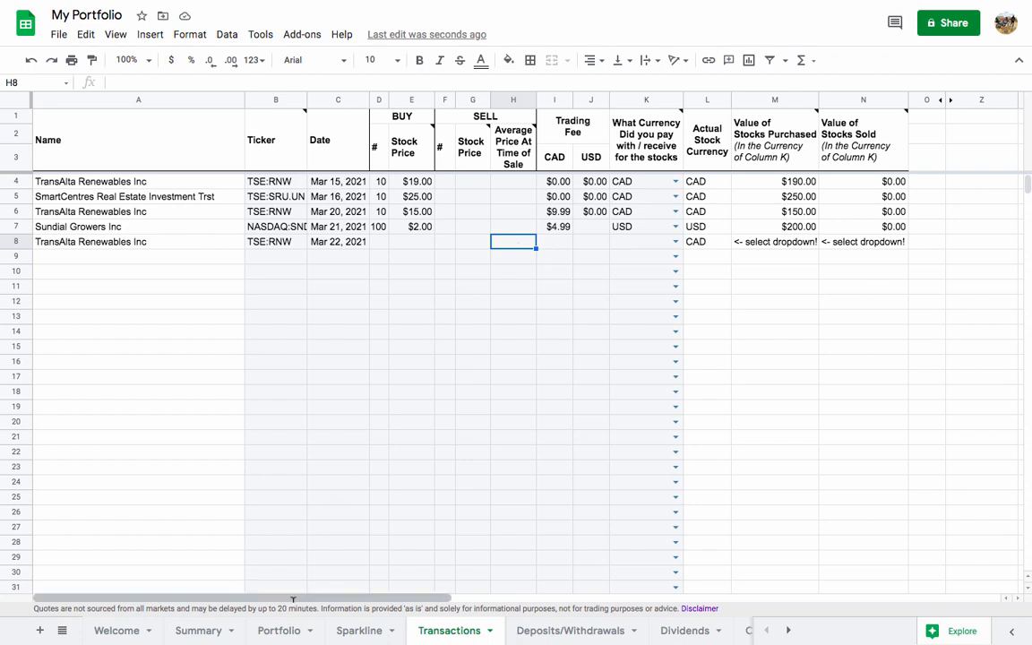
{"action": "left_click", "coordinate": [277, 629]}
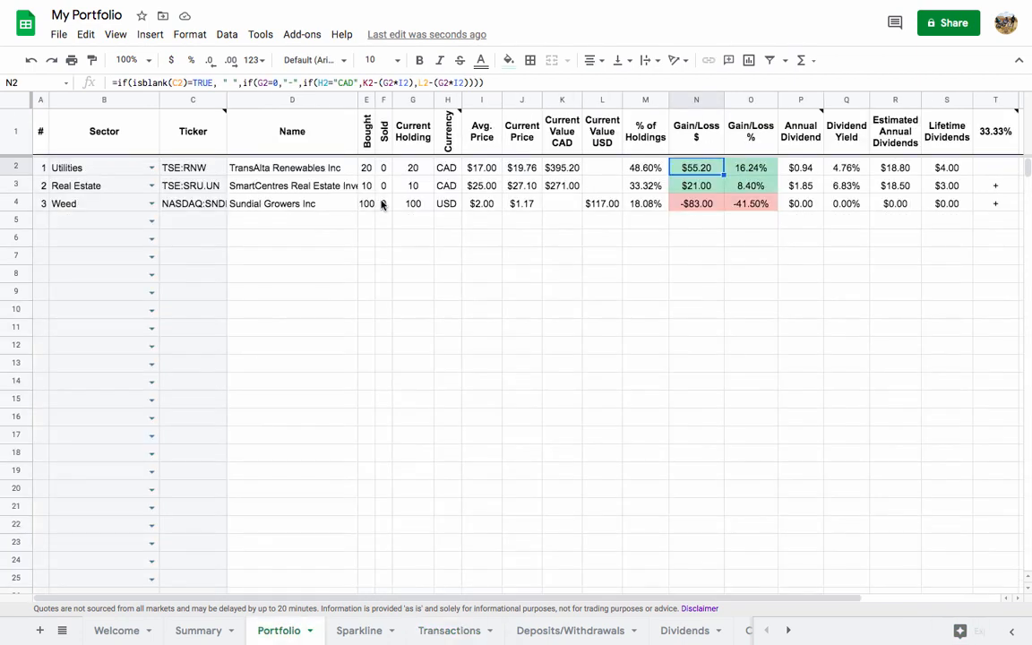
{"action": "left_click", "coordinate": [481, 168]}
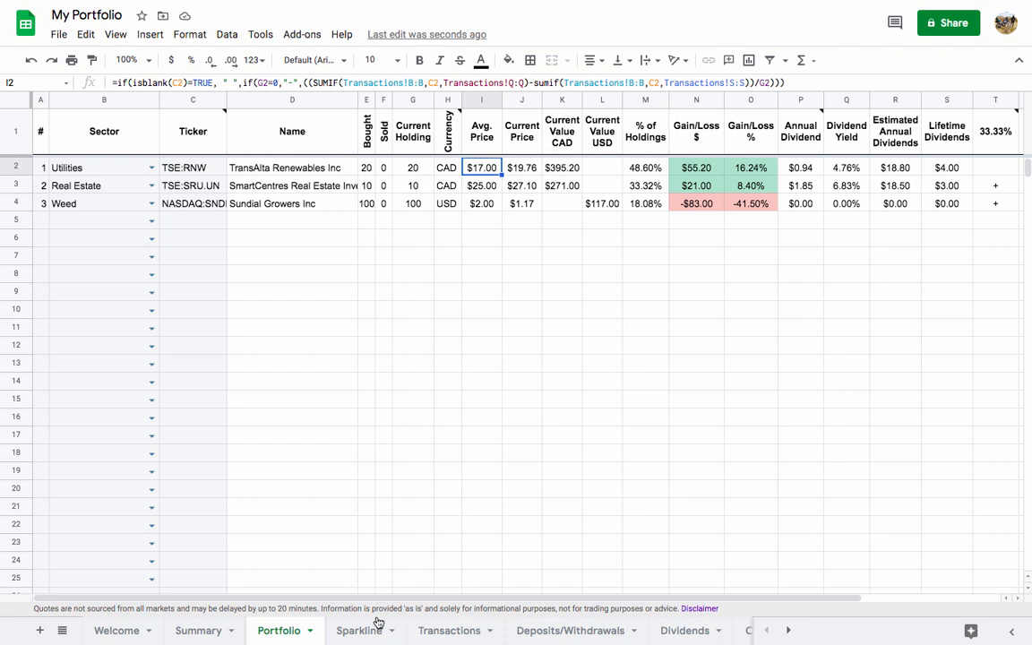
{"action": "left_click", "coordinate": [434, 634]}
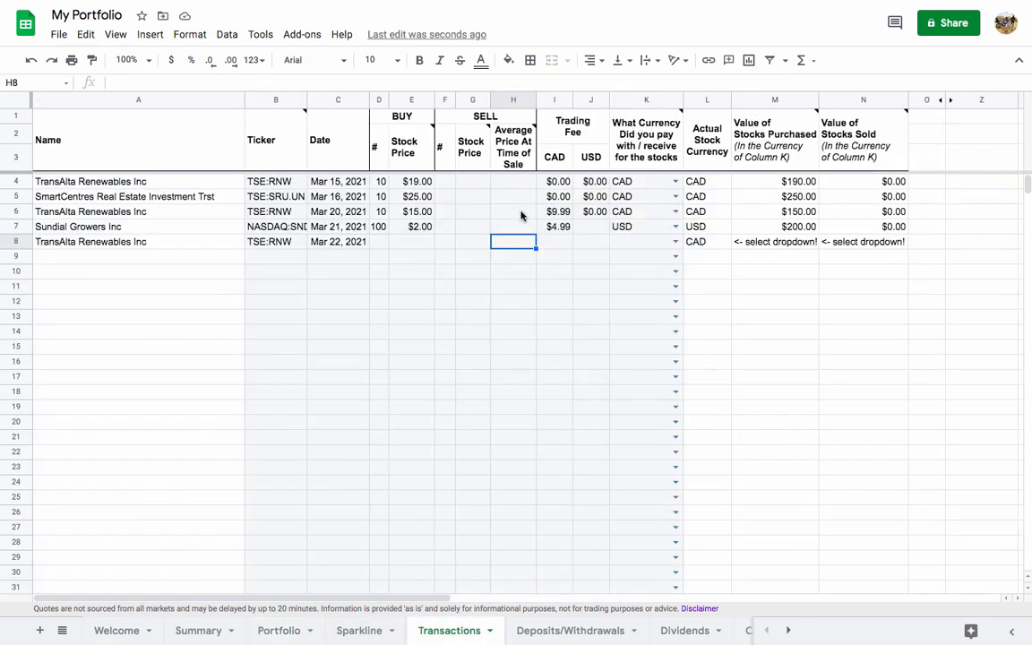
{"action": "type", "text": "17"}
{"action": "key", "text": "Return"}
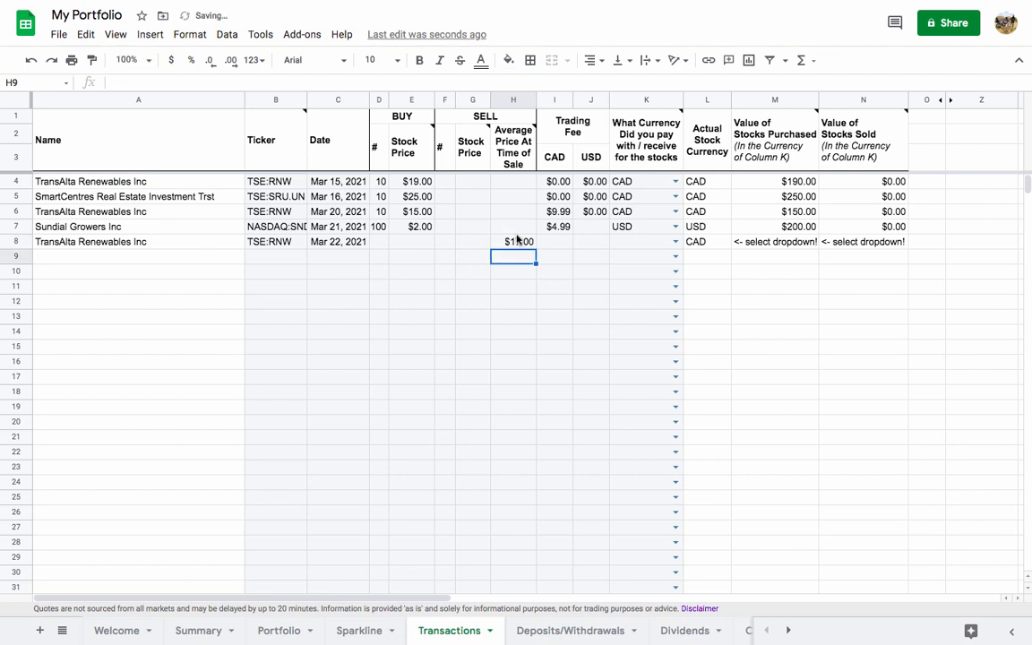
Record the TSE:RNW sale in row 8 as 5 shares at a stock price of 20
{"action": "left_click", "coordinate": [447, 242]}
{"action": "type", "text": "5"}
{"action": "key", "text": "Tab"}
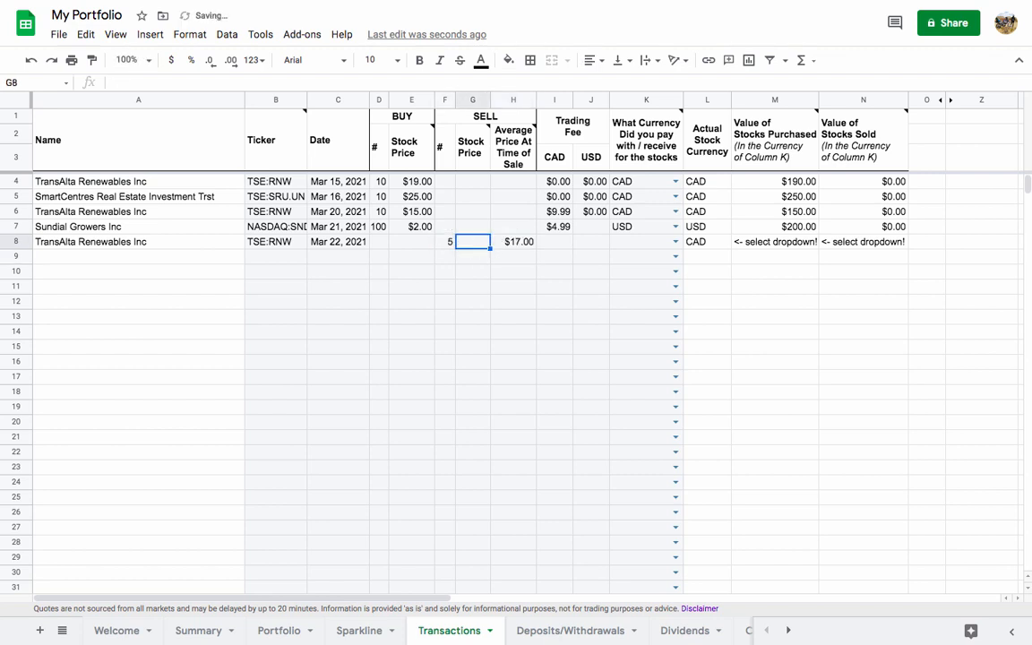
{"action": "type", "text": "20"}
{"action": "key", "text": "Return"}
Set the TSE:RNW sale's CAD and USD trading fees to 0 and its received currency to CAD
{"action": "left_click", "coordinate": [553, 242]}
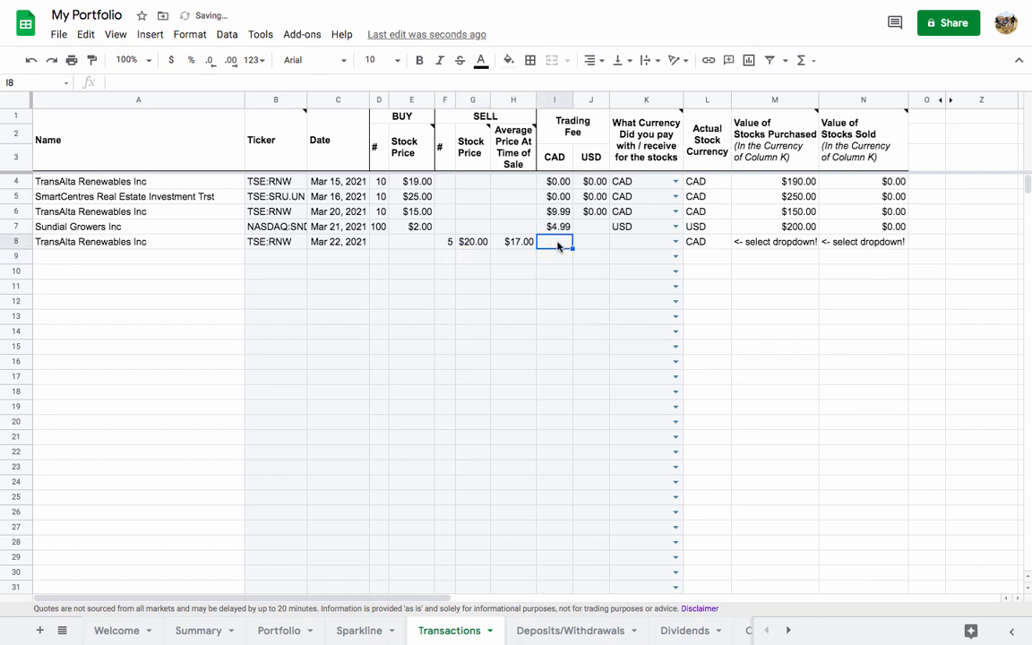
{"action": "type", "text": "0"}
{"action": "key", "text": "Tab"}
{"action": "type", "text": "0"}
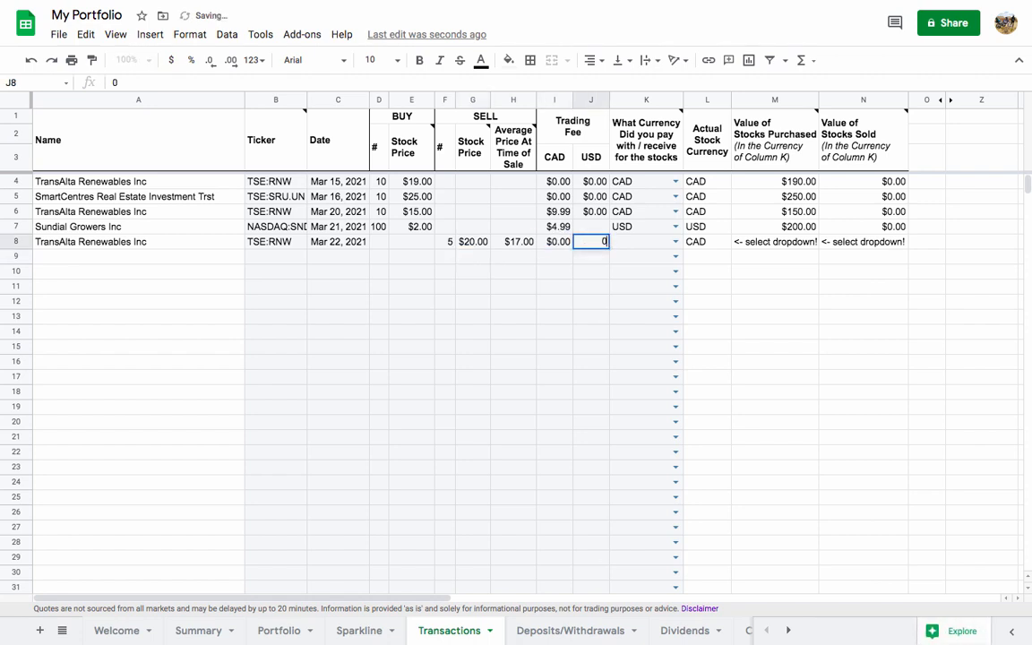
{"action": "key", "text": "Tab"}
{"action": "left_click", "coordinate": [675, 242]}
{"action": "left_click", "coordinate": [652, 259]}
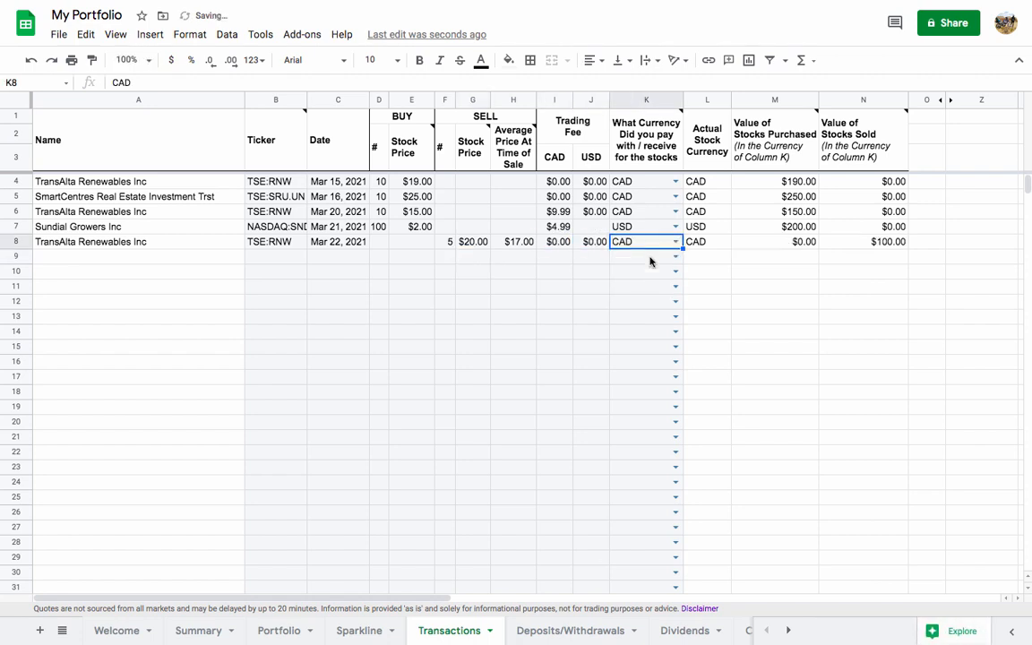
Review the sale's share count and average price, and check TSE:RNW's current holding and average price on the Portfolio sheet
{"action": "left_click", "coordinate": [518, 242]}
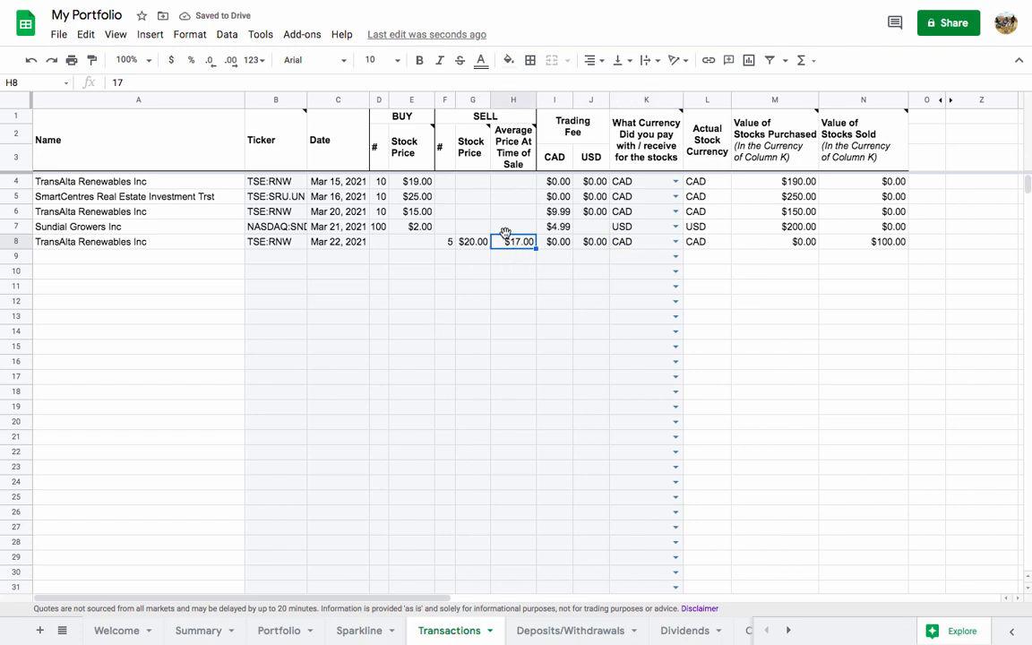
{"action": "left_click", "coordinate": [448, 243]}
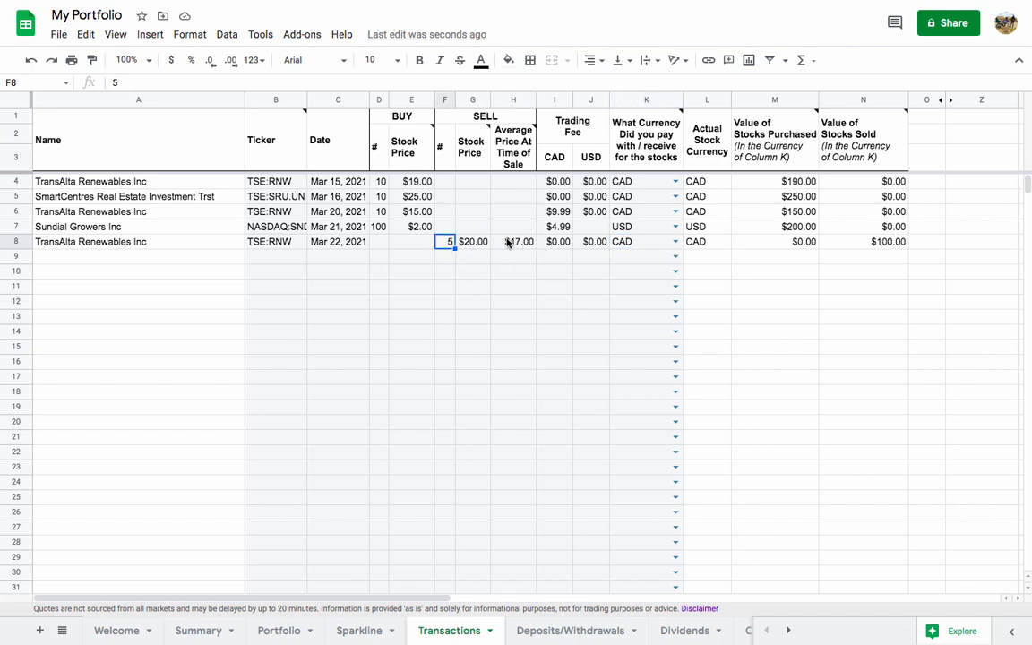
{"action": "left_click", "coordinate": [512, 243]}
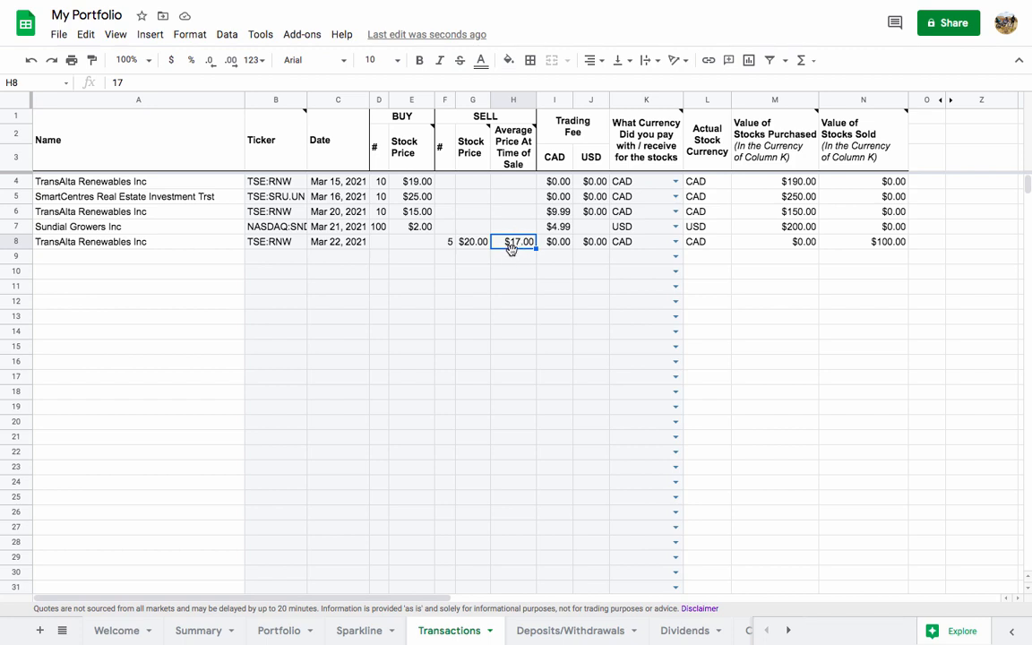
{"action": "left_click", "coordinate": [275, 630]}
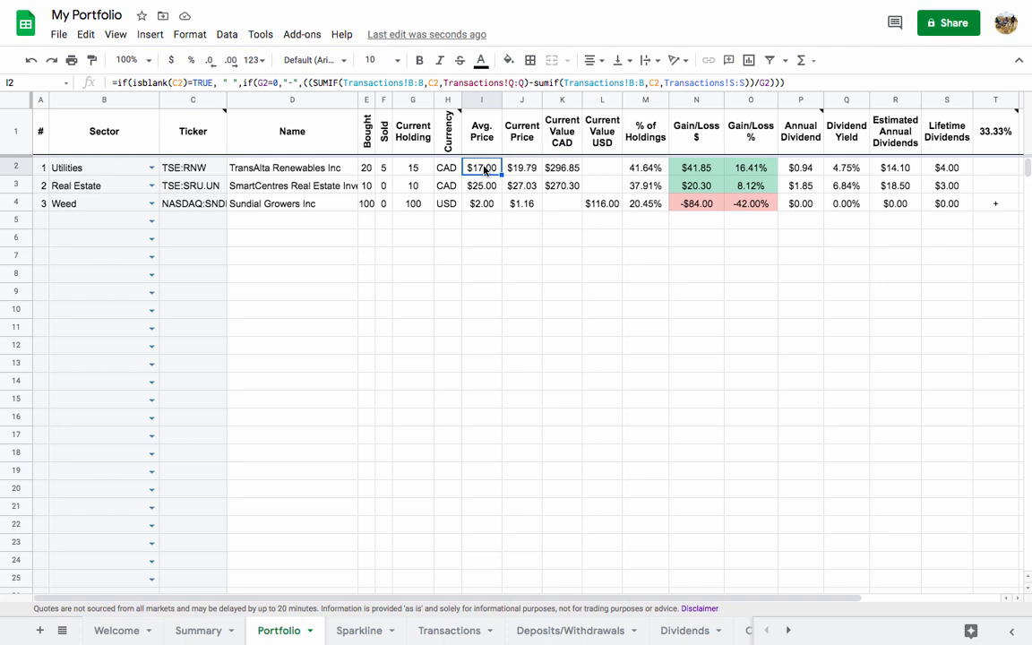
{"action": "left_click", "coordinate": [419, 169]}
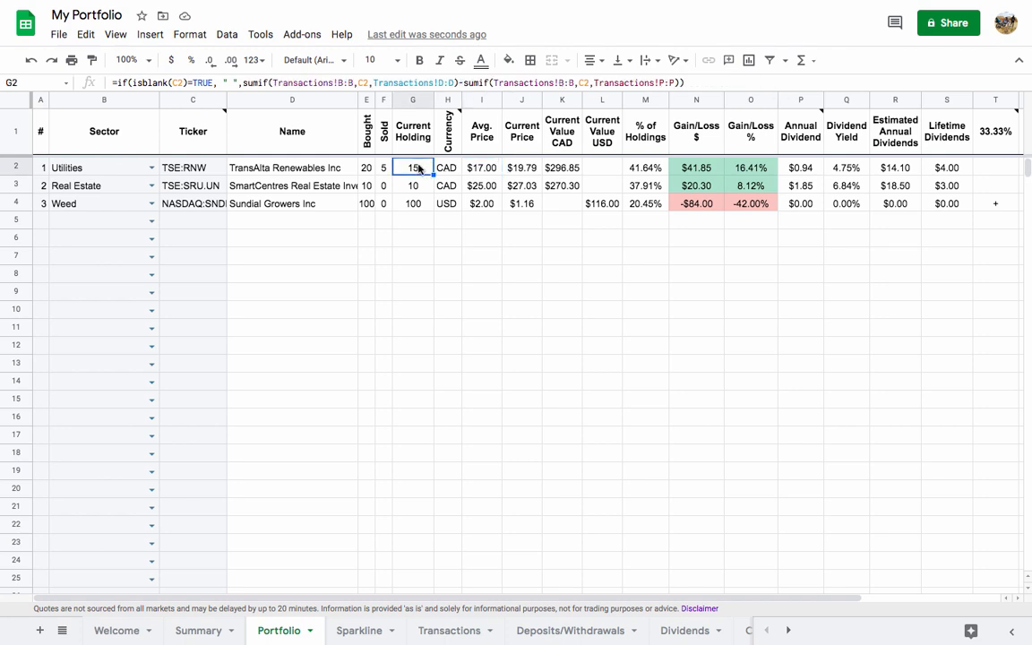
{"action": "left_click", "coordinate": [478, 169]}
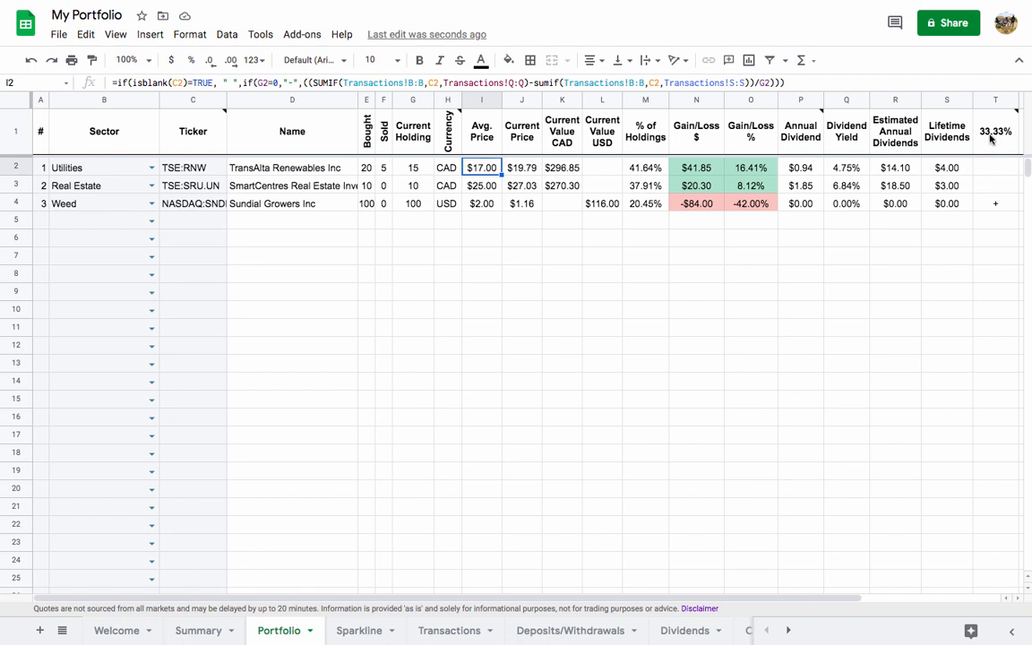
Examine the 33.33% target allocation column and the ex-dividend dates on the Portfolio sheet
{"action": "mouse_move", "coordinate": [990, 137]}
{"action": "left_click", "coordinate": [968, 238]}
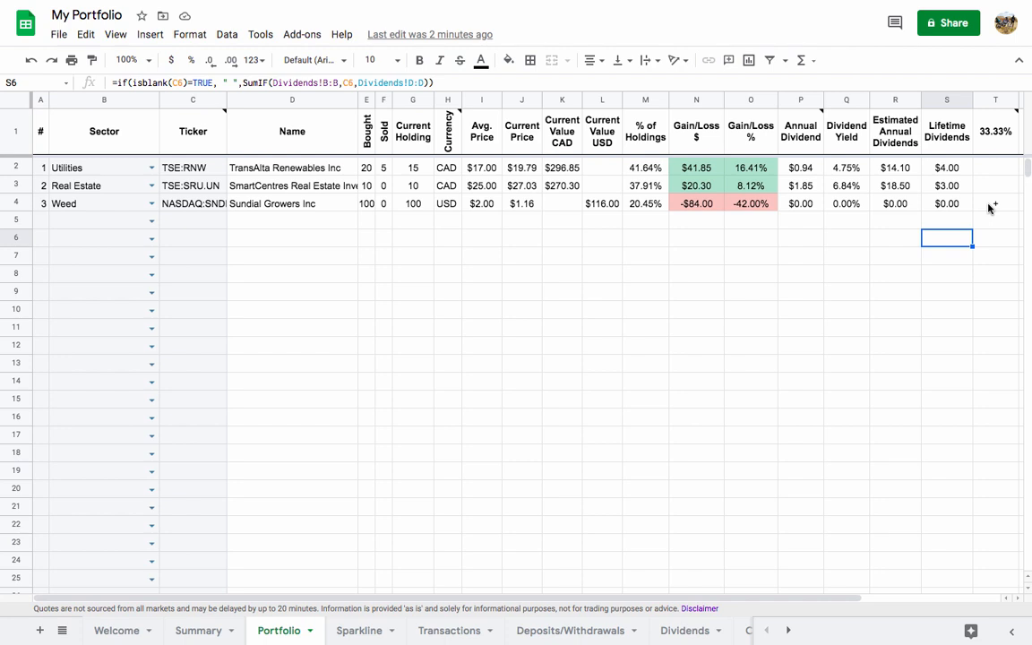
{"action": "scroll", "coordinate": [989, 207], "scroll_direction": "right", "scroll_amount": 1}
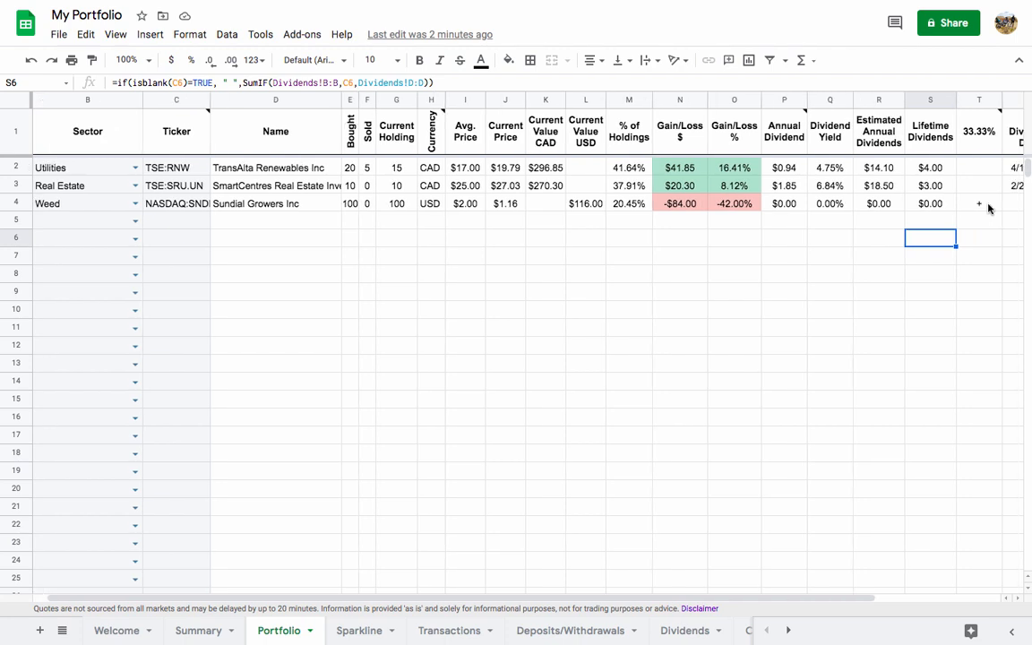
{"action": "scroll", "coordinate": [989, 207], "scroll_direction": "right", "scroll_amount": 3}
{"action": "left_click", "coordinate": [887, 224]}
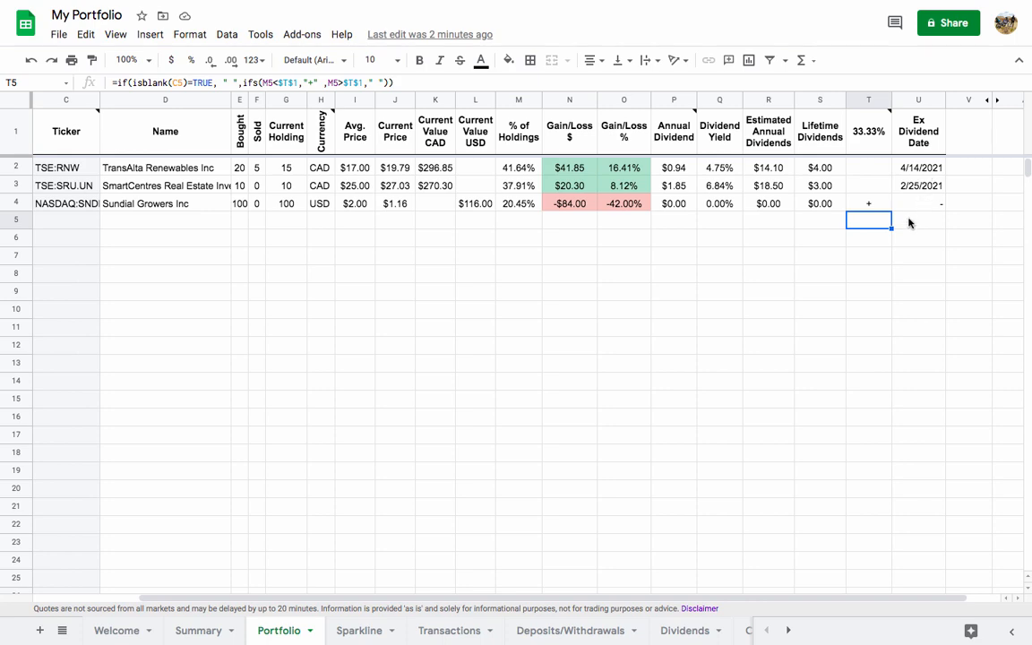
{"action": "scroll", "coordinate": [910, 222], "scroll_direction": "left", "scroll_amount": 5}
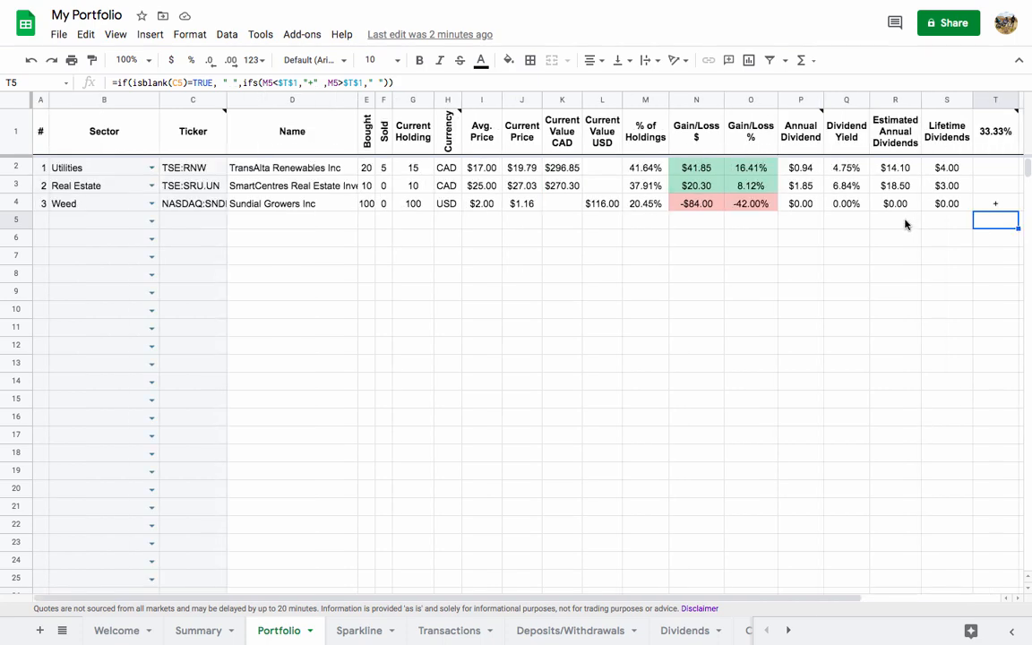
Review the Summary sheet and compare TSE:RNW's sold shares and average price on the Portfolio sheet with its first purchase on the Transactions sheet
{"action": "left_click", "coordinate": [208, 628]}
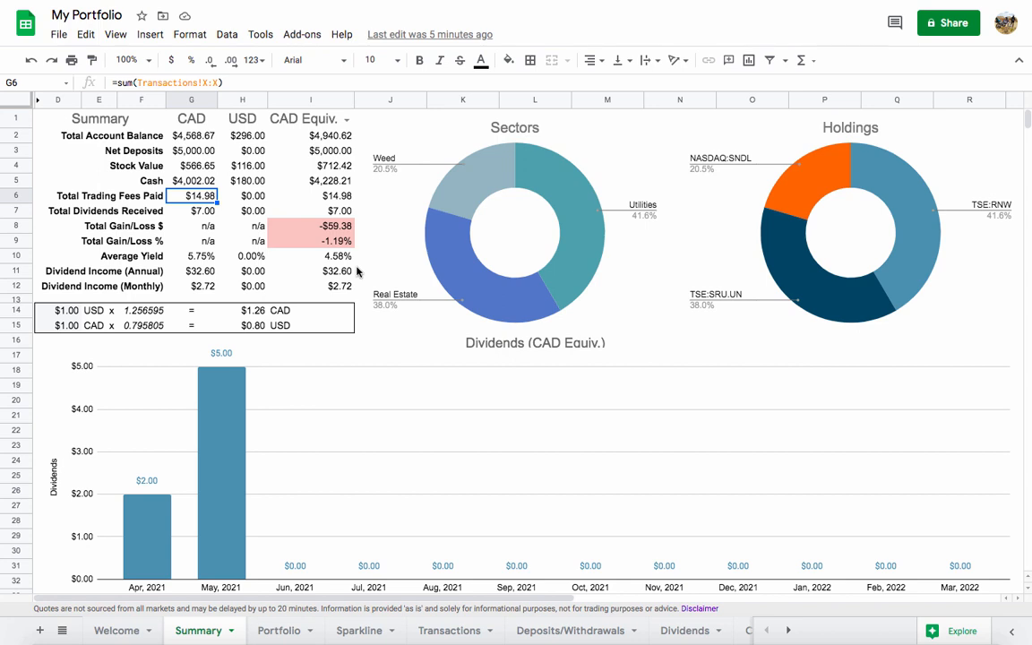
{"action": "left_click", "coordinate": [278, 630]}
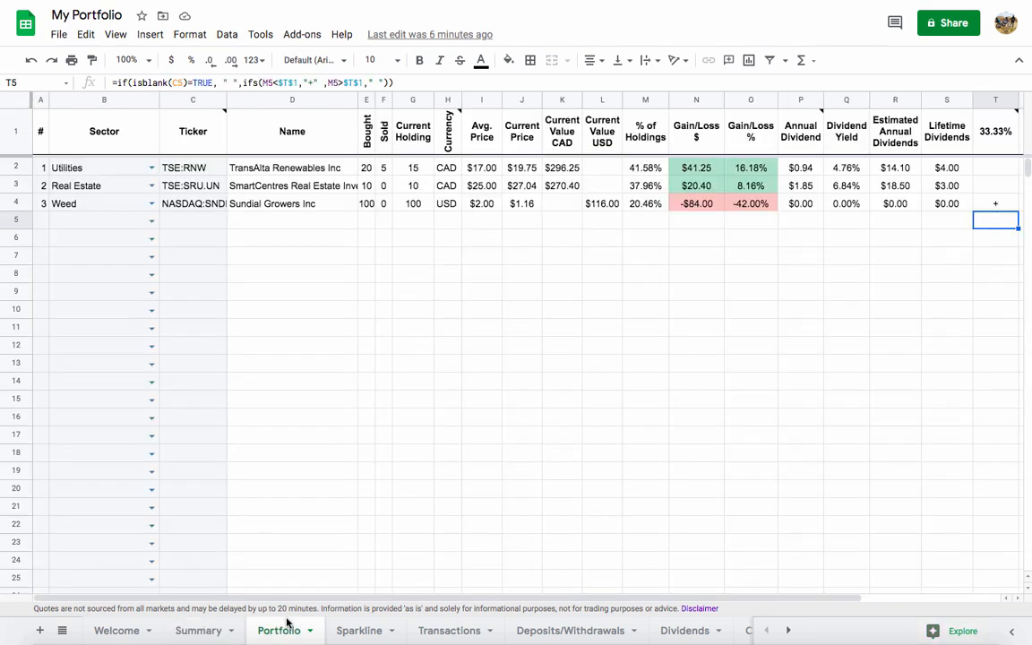
{"action": "left_click", "coordinate": [381, 168]}
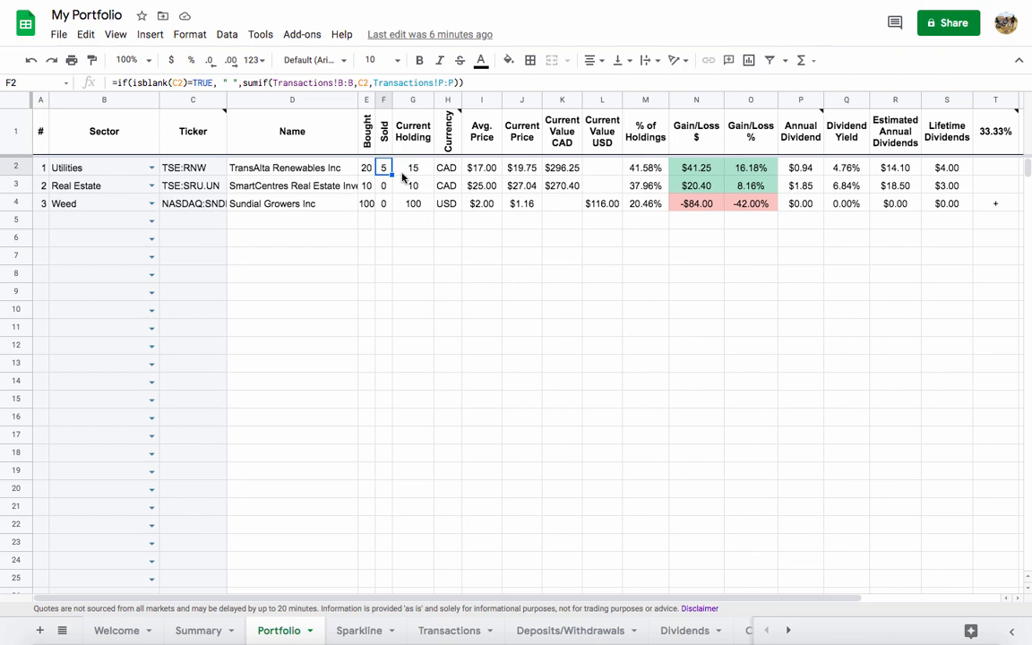
{"action": "left_click", "coordinate": [483, 169]}
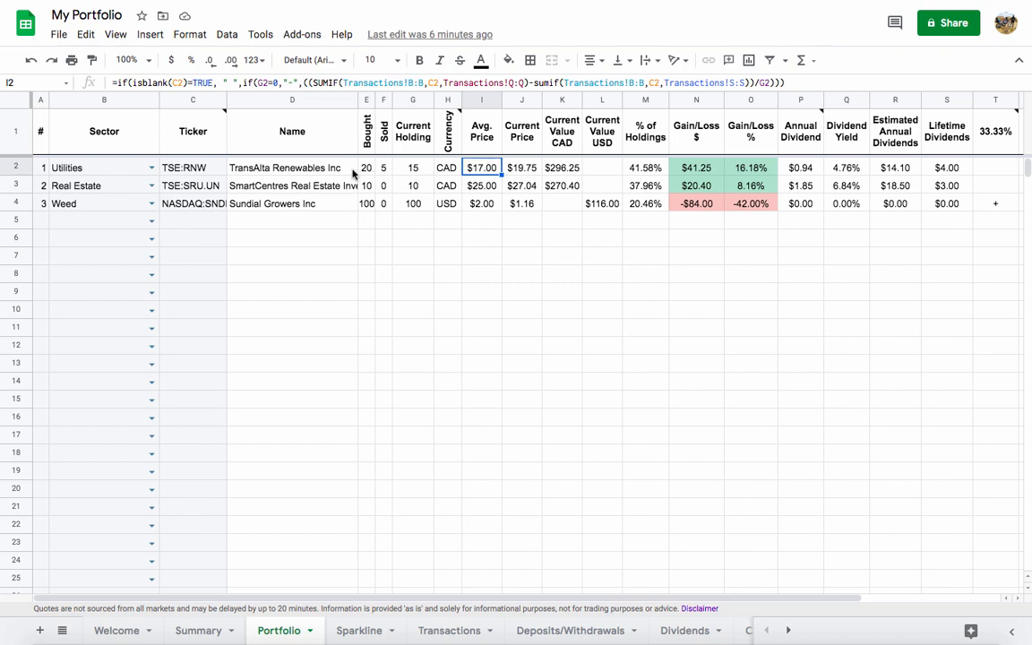
{"action": "left_click", "coordinate": [321, 160]}
{"action": "left_click", "coordinate": [482, 169]}
{"action": "left_click", "coordinate": [439, 630]}
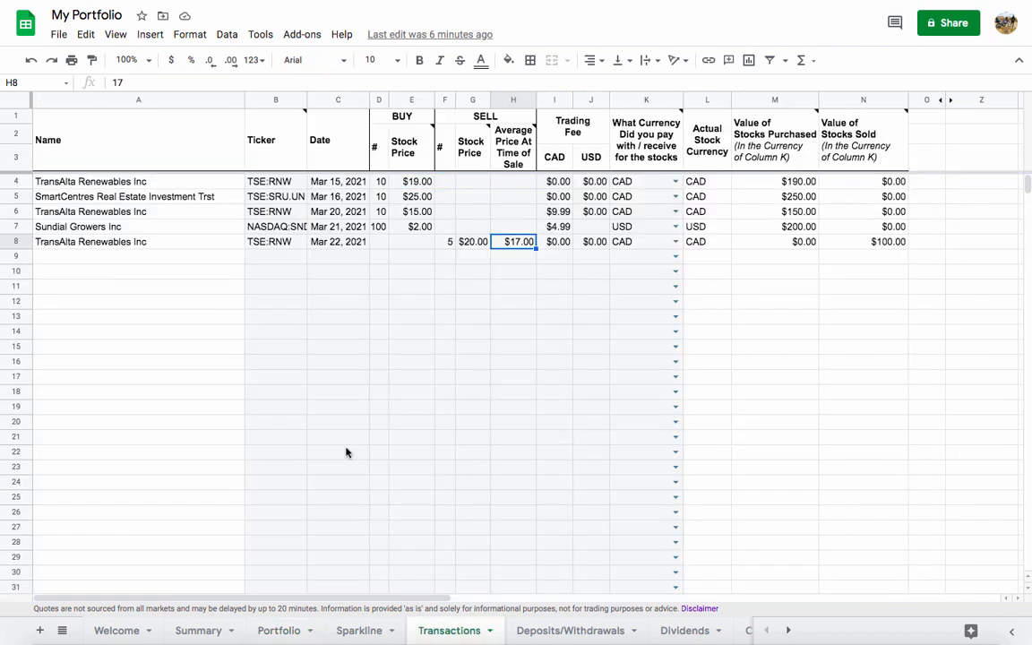
{"action": "left_click", "coordinate": [276, 182]}
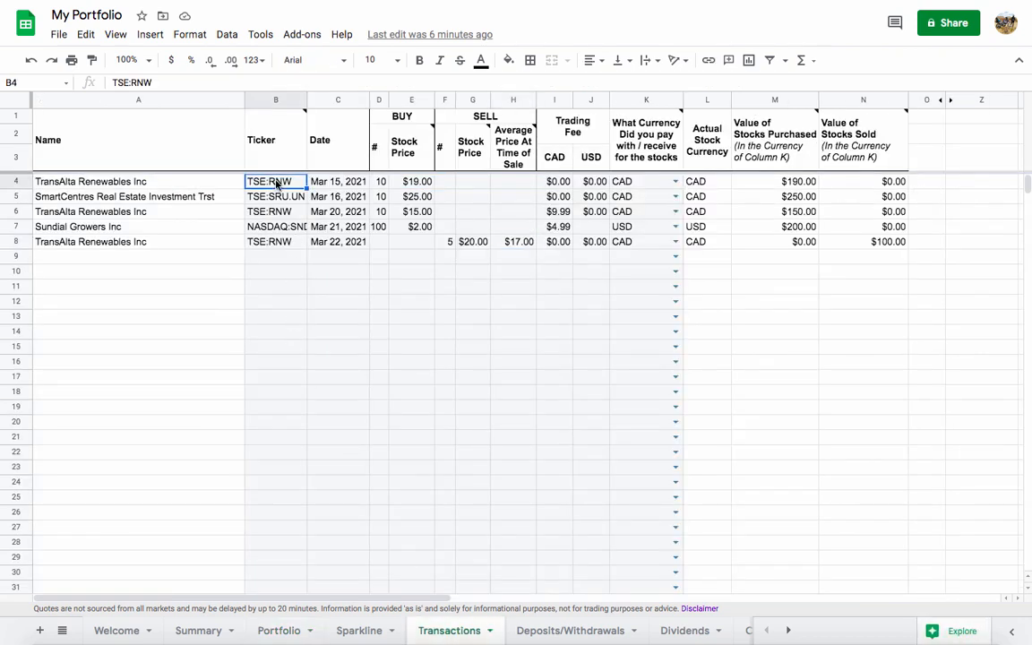
{"action": "left_click", "coordinate": [418, 182]}
{"action": "left_click", "coordinate": [381, 182]}
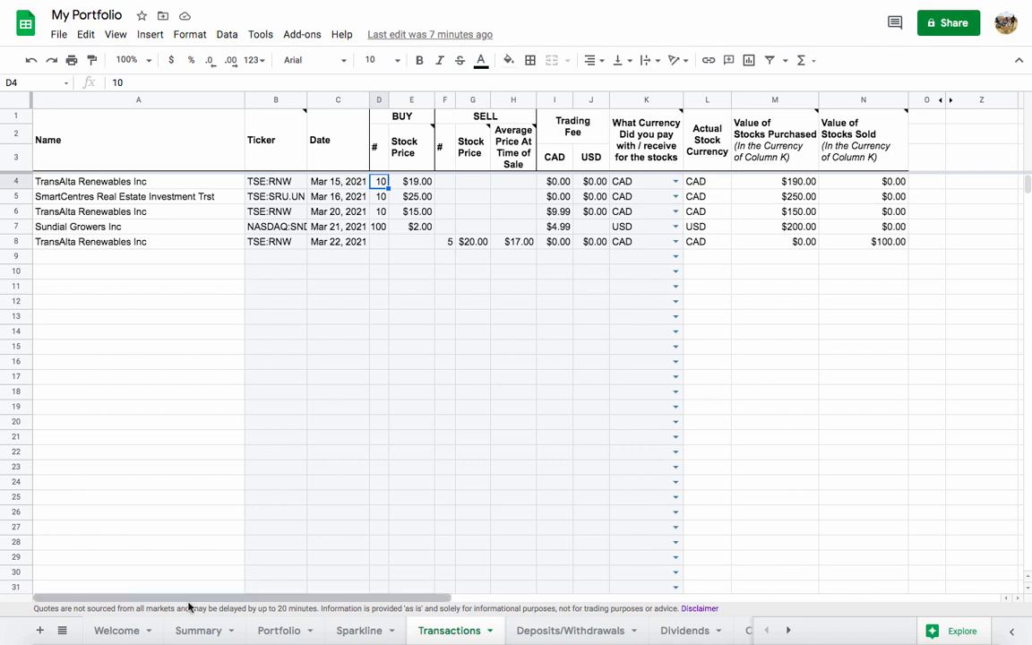
Review the Portfolio holdings and examine the account balance and CAD net deposits on the Summary sheet
{"action": "left_click", "coordinate": [201, 629]}
{"action": "left_click", "coordinate": [279, 630]}
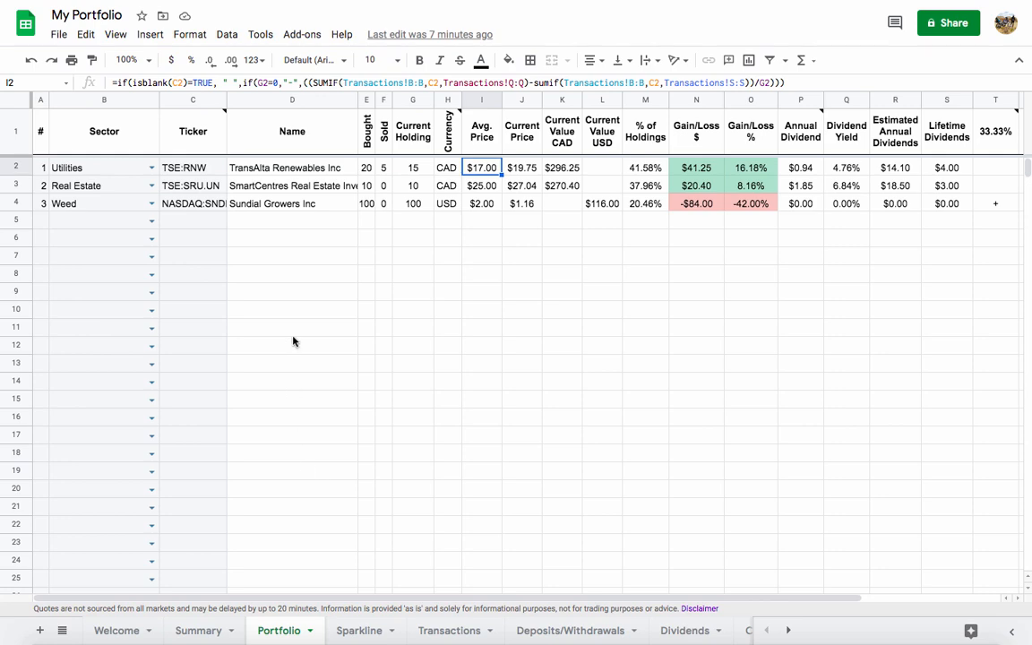
{"action": "left_click", "coordinate": [205, 629]}
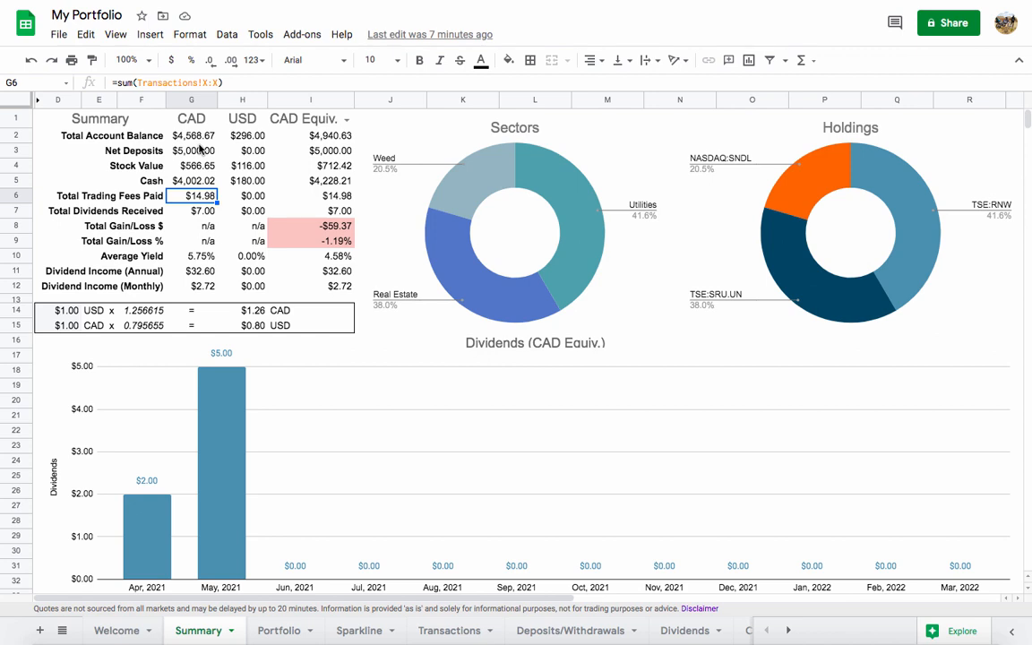
{"action": "left_click", "coordinate": [201, 150]}
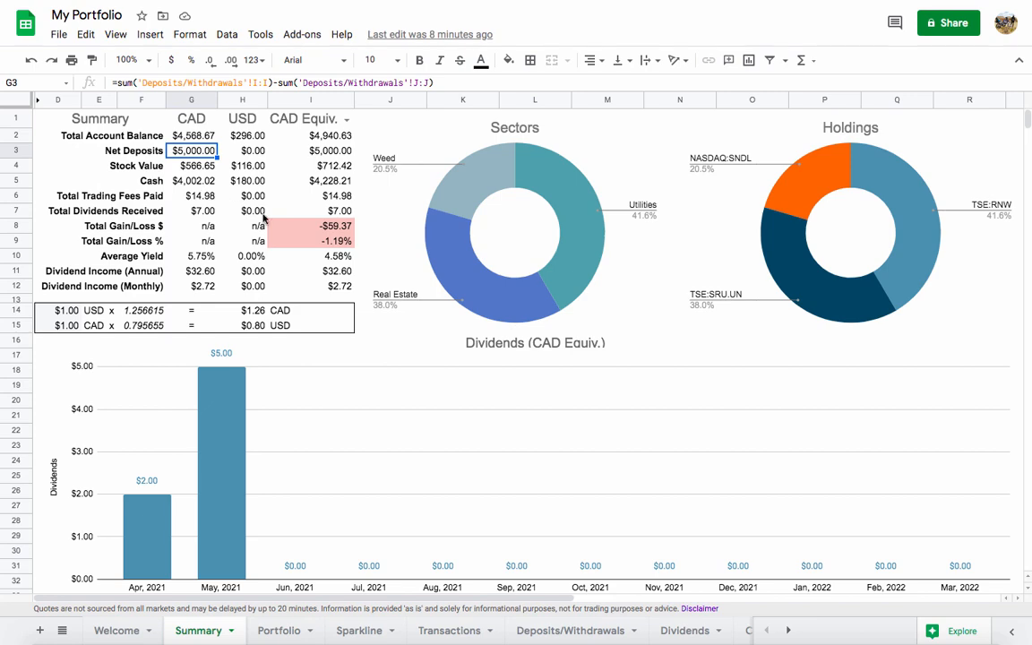
Select the first empty ticker cell, in row 9 of the Transactions sheet
{"action": "left_click", "coordinate": [451, 630]}
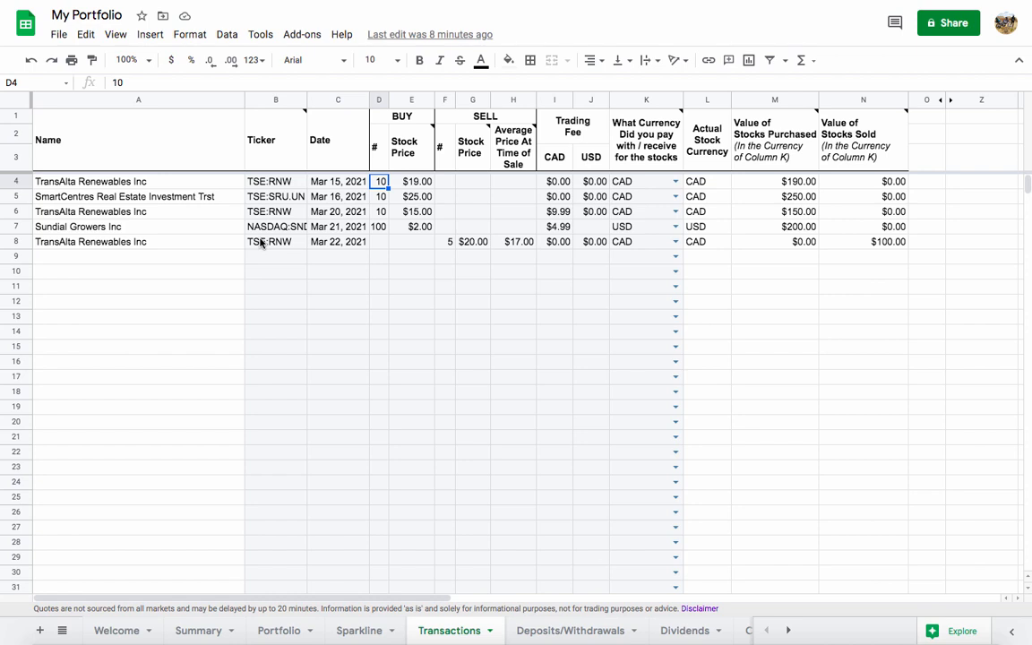
{"action": "left_click", "coordinate": [294, 257]}
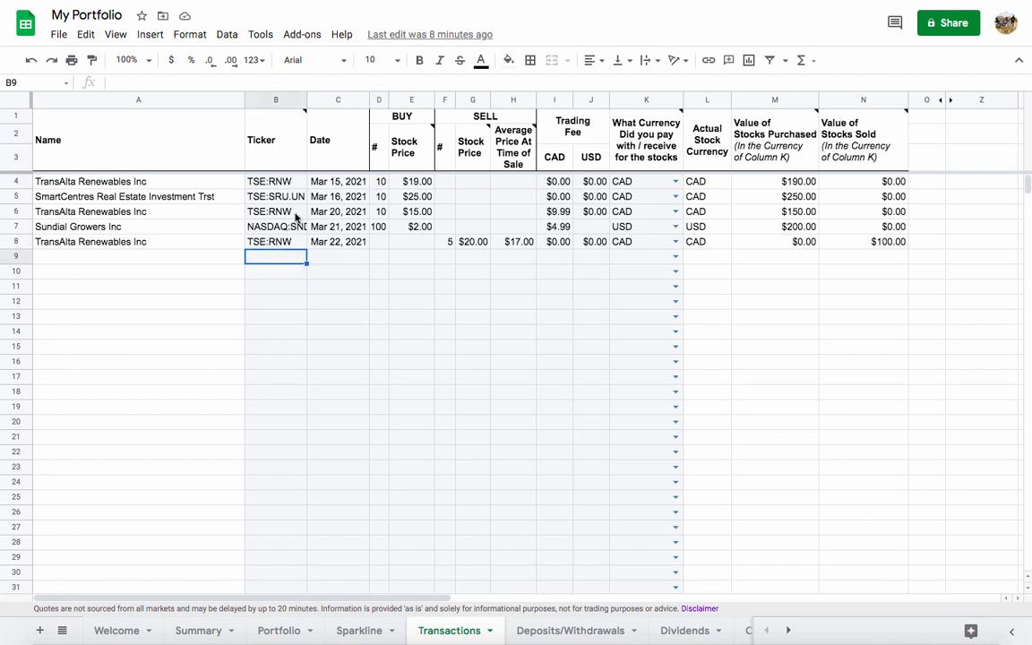